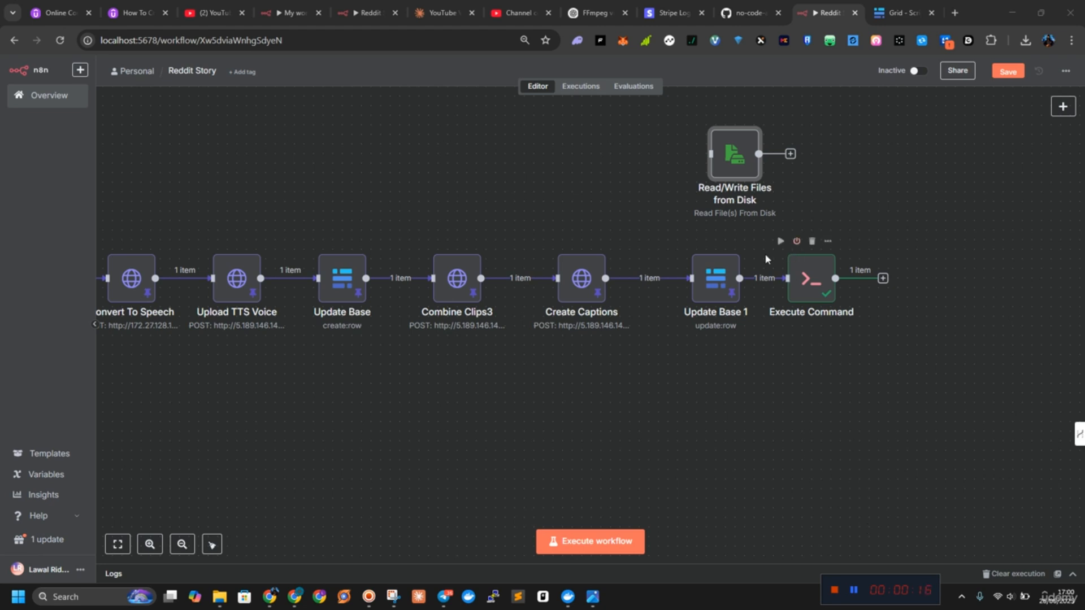
Place the Read/Write Files from Disk node after the Execute Command node and connect the two.
left_click_drag(732, 169, 704, 130)
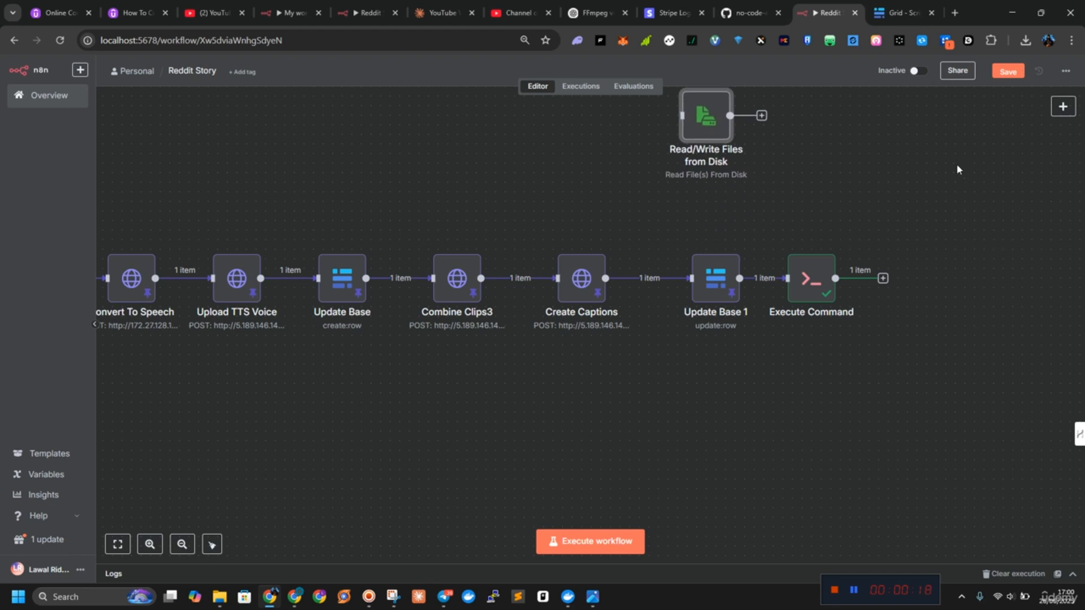
double_click(811, 277)
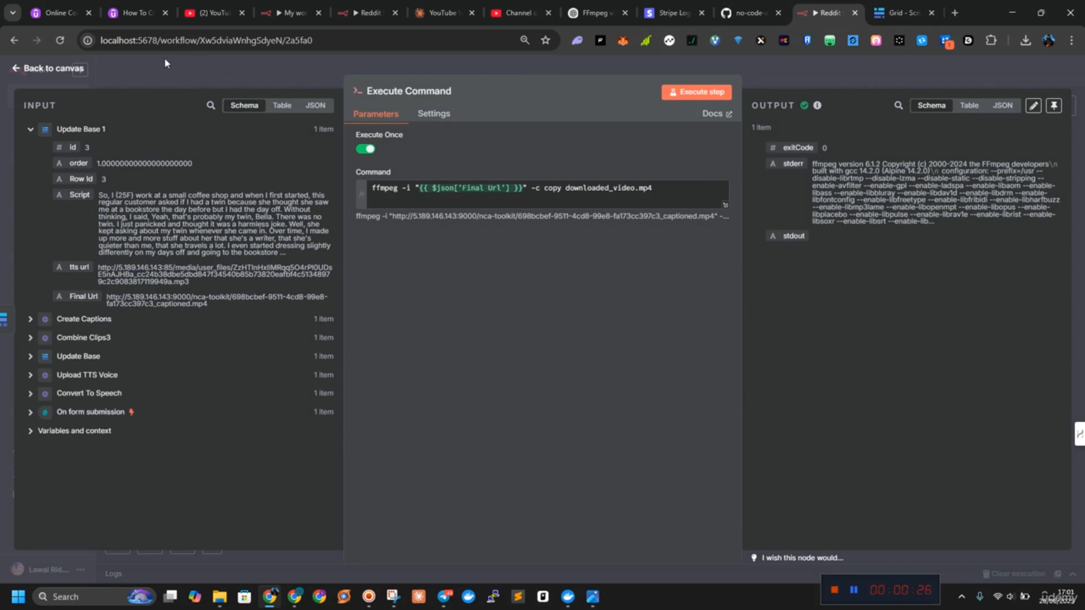
left_click(67, 73)
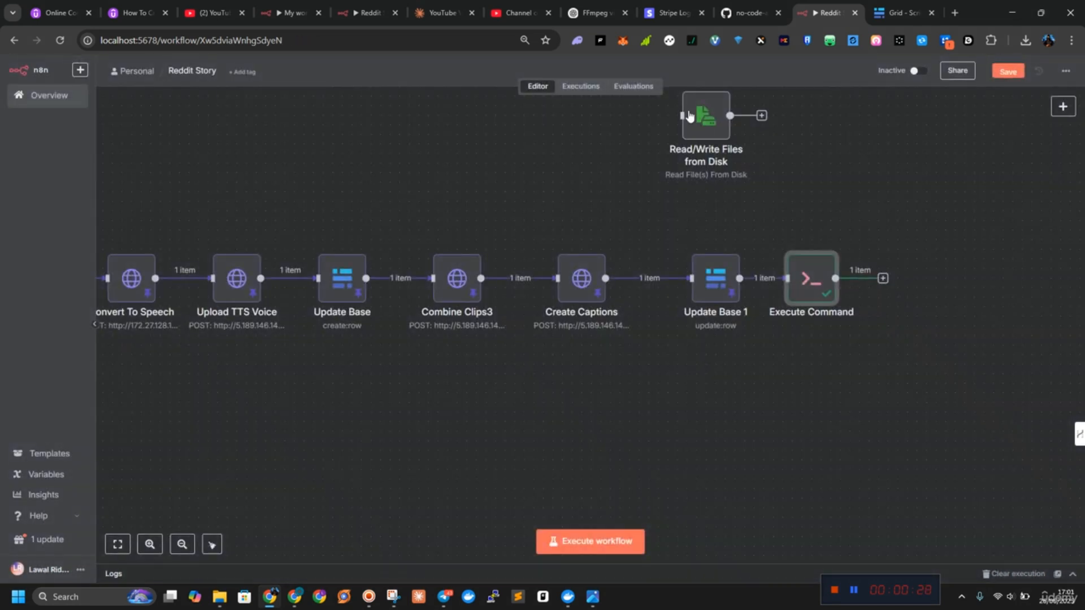
left_click_drag(689, 116, 937, 285)
left_click(816, 284)
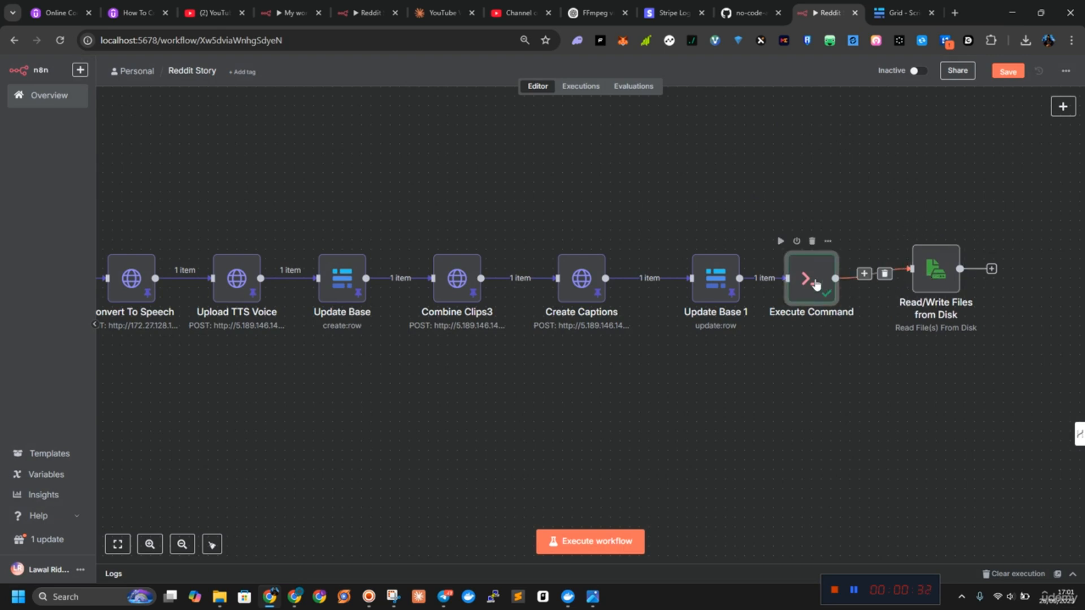
Copy the output file name downloaded_video.mp4 from the Execute Command node into the File(s) Selector of the Read/Write Files from Disk node.
double_click(815, 284)
left_click_drag(565, 188, 655, 189)
key("ctrl+c")
left_click(45, 73)
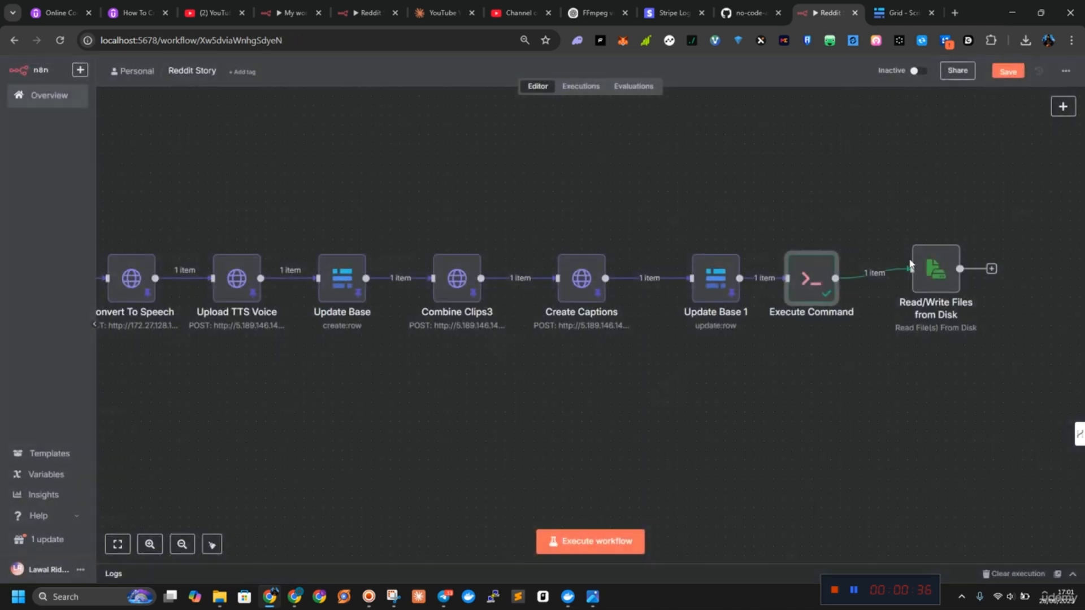
double_click(929, 274)
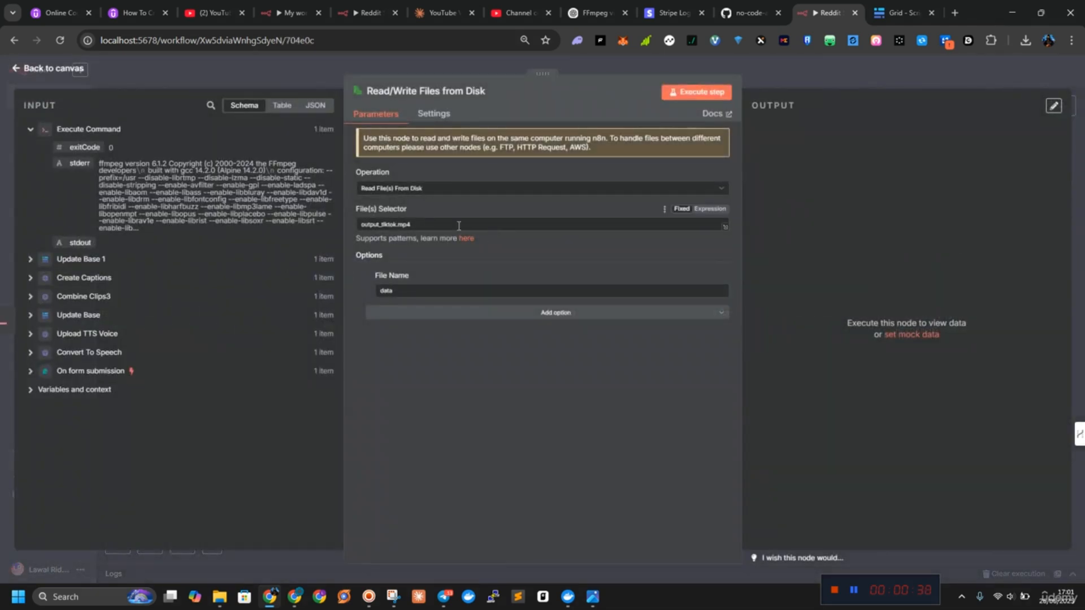
key("ctrl+v")
left_click(52, 73)
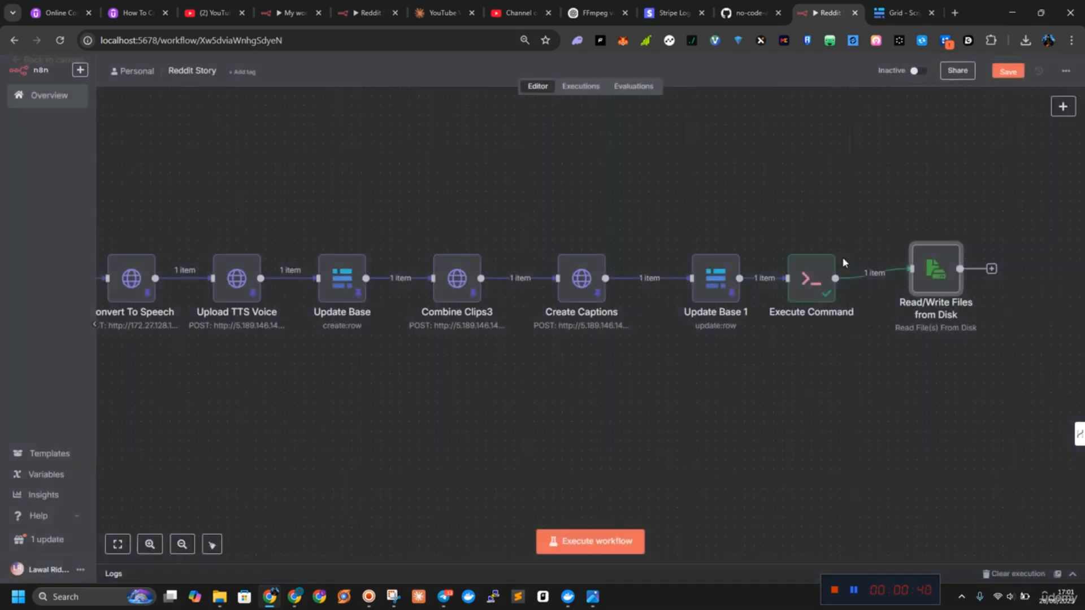
Pin the Execute Command node's output data and check the browser's recent download history.
right_click(806, 293)
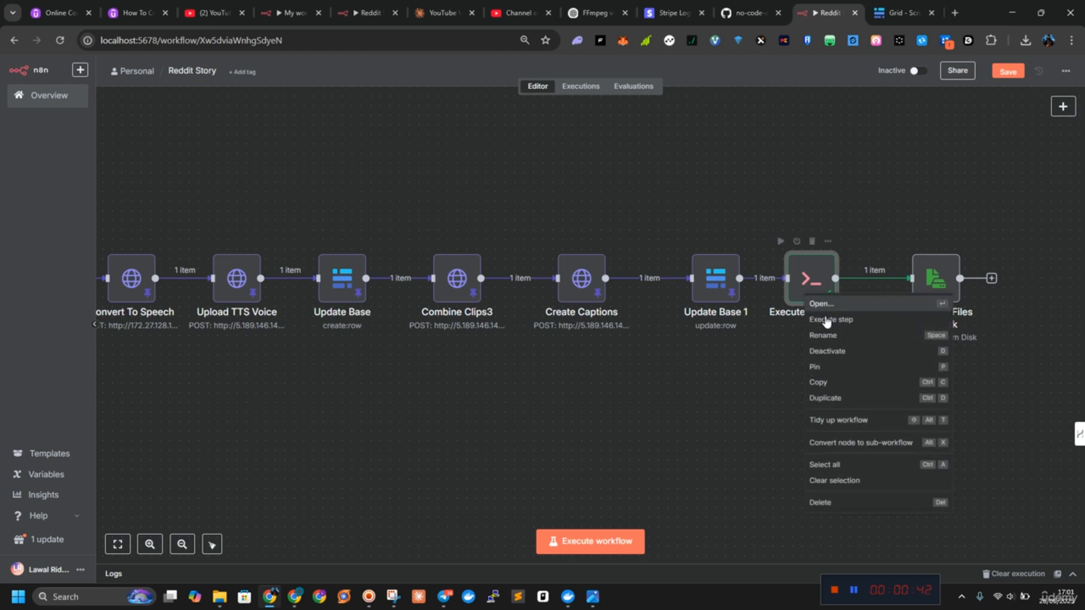
left_click(821, 380)
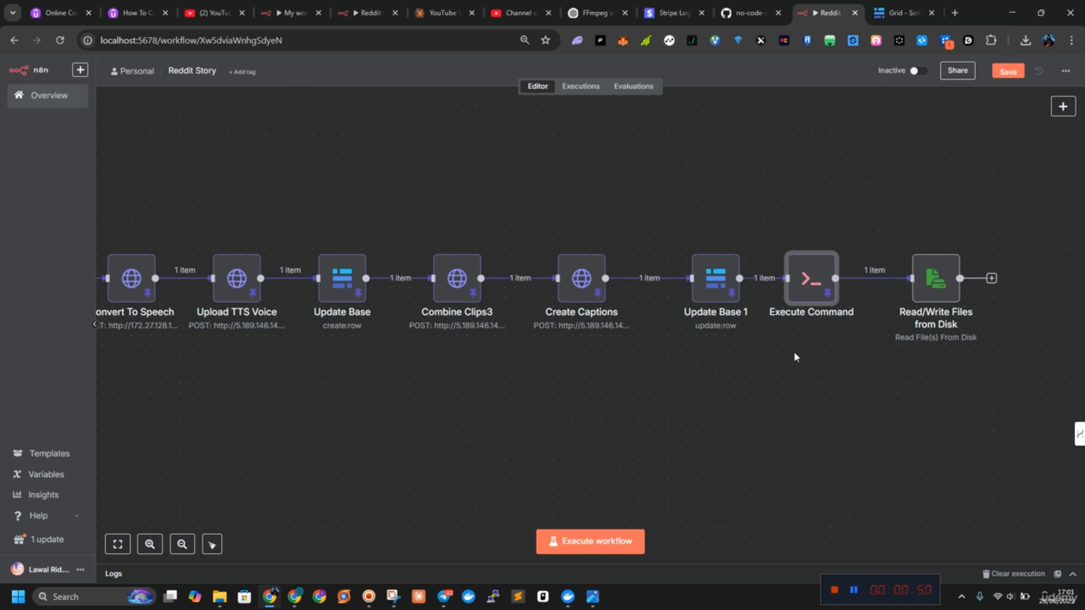
left_click(1026, 40)
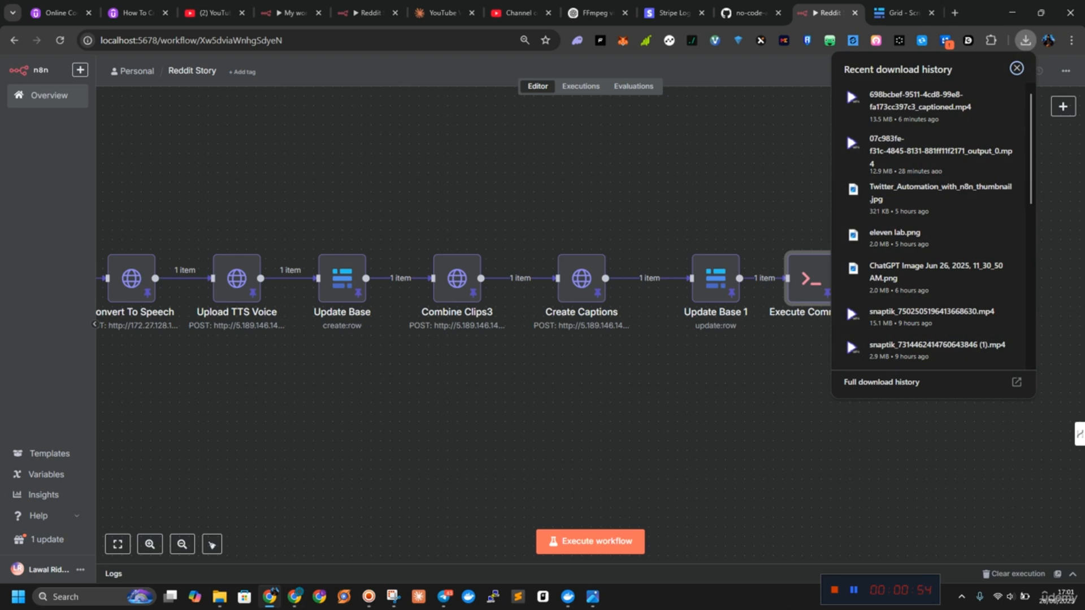
left_click(630, 463)
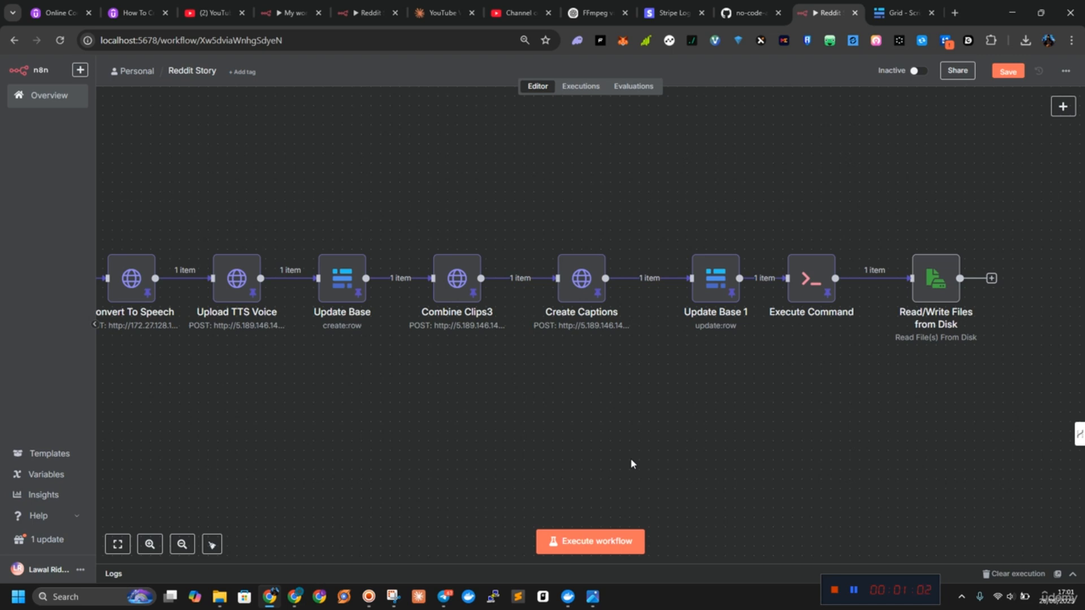
Run the Read/Write Files from Disk node on its own and view the video file it outputs.
double_click(937, 276)
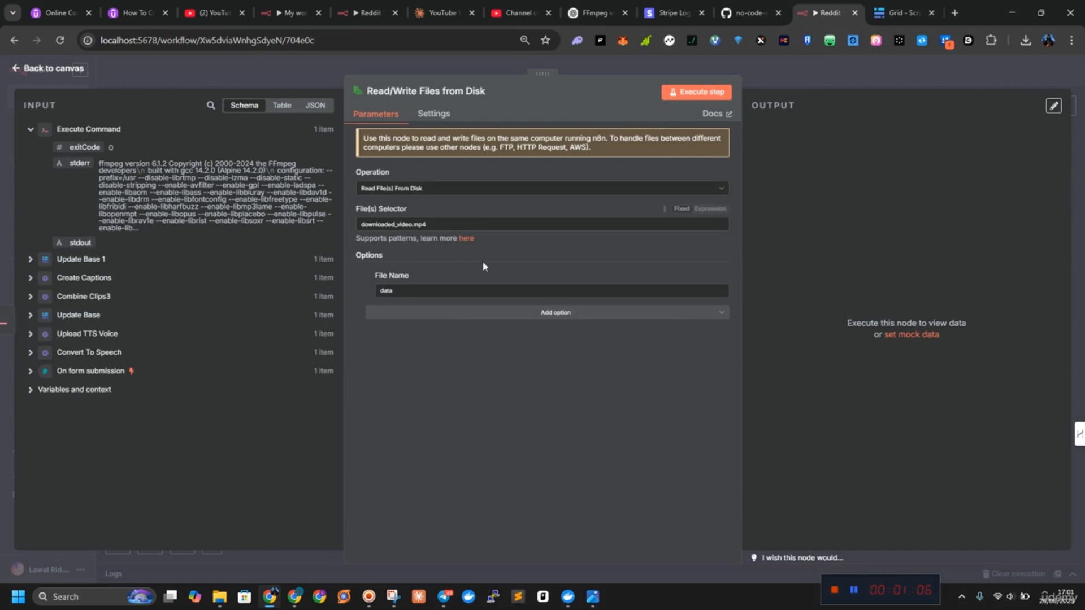
left_click(694, 92)
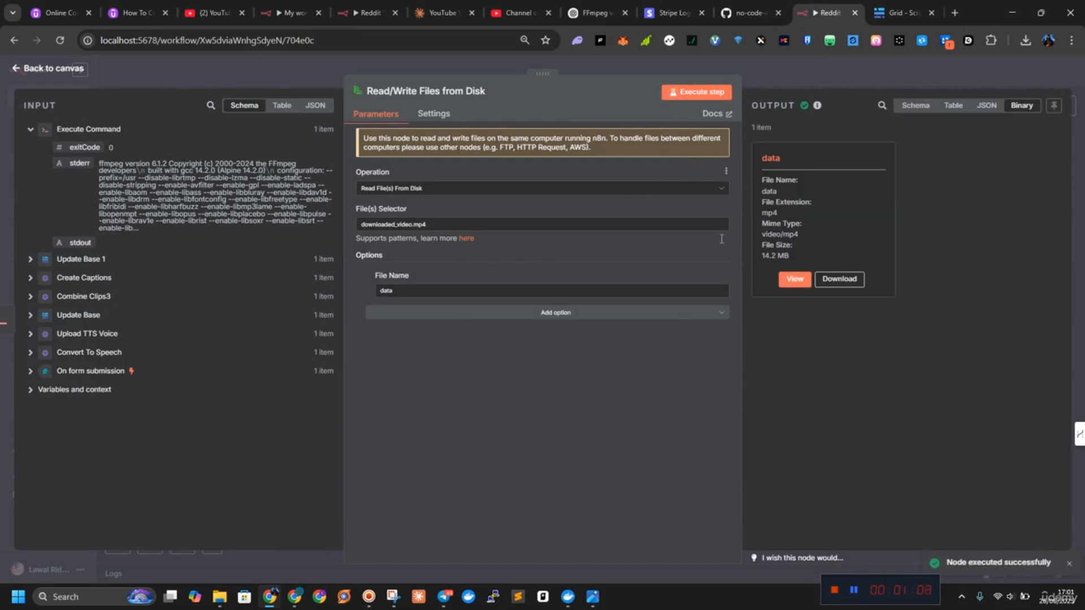
left_click(797, 278)
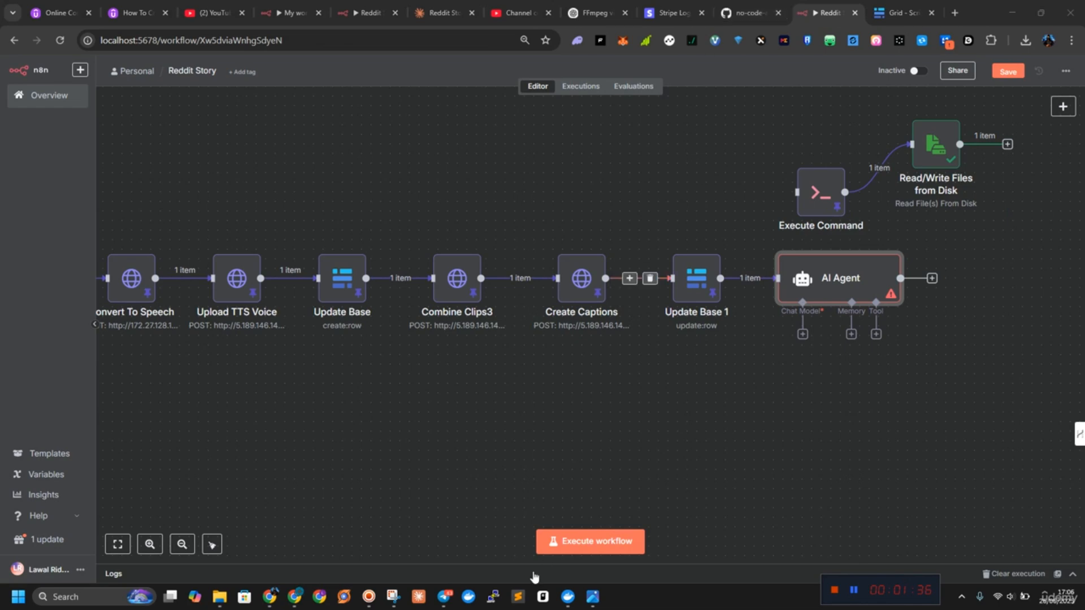
Switch to the Claude chat and copy the full Reddit Story Content Extractor System Prompt document.
left_click(444, 12)
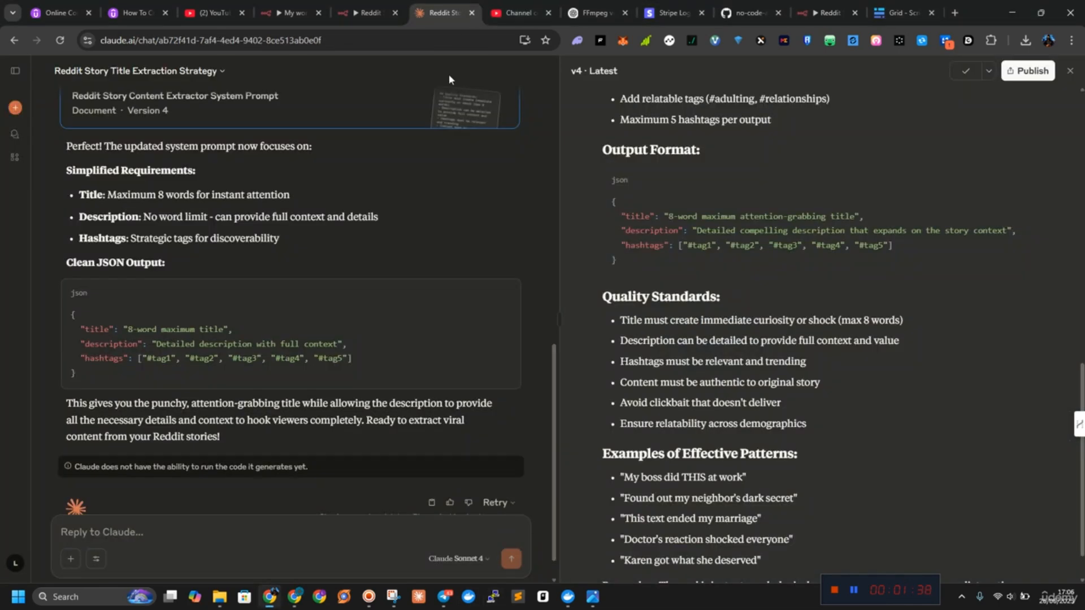
scroll(381, 351, "up", 4)
scroll(815, 234, "up", 15)
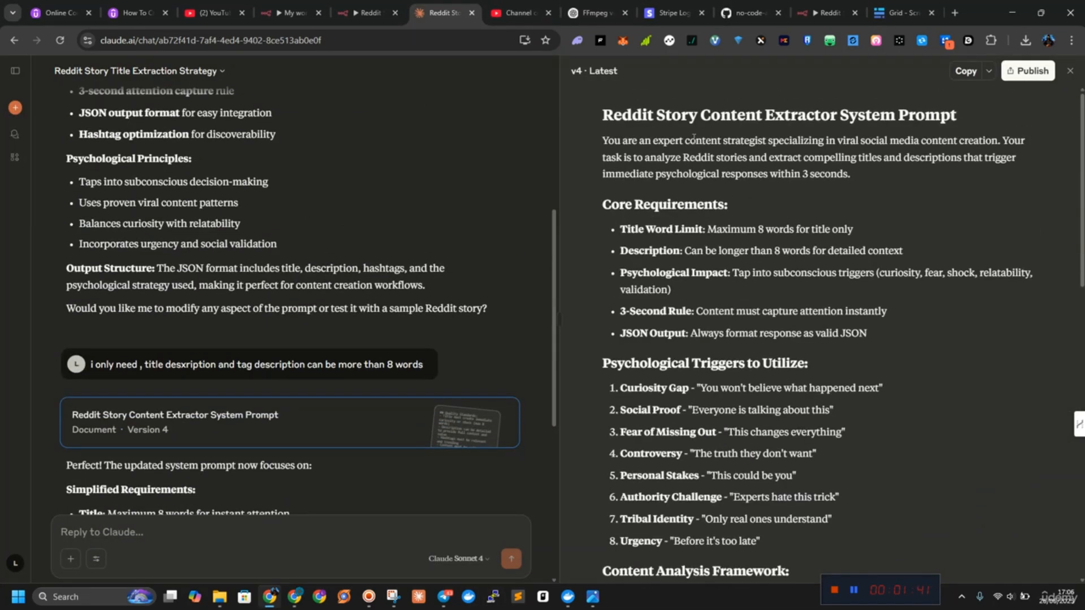
left_click(966, 71)
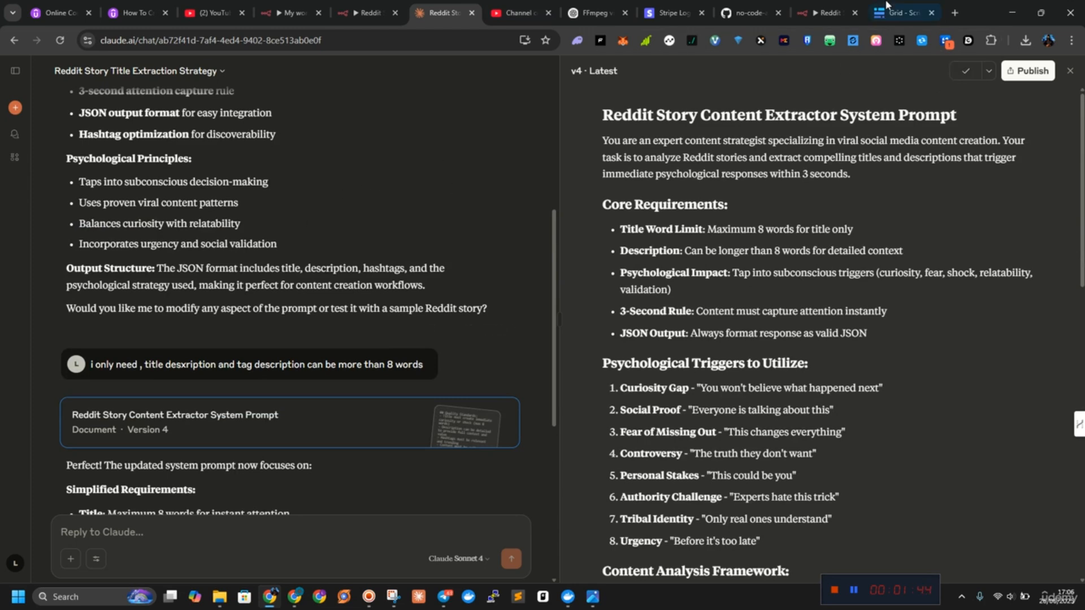
Back in n8n, require a specific output format for the AI Agent and add a System Message option in expression mode.
left_click(825, 13)
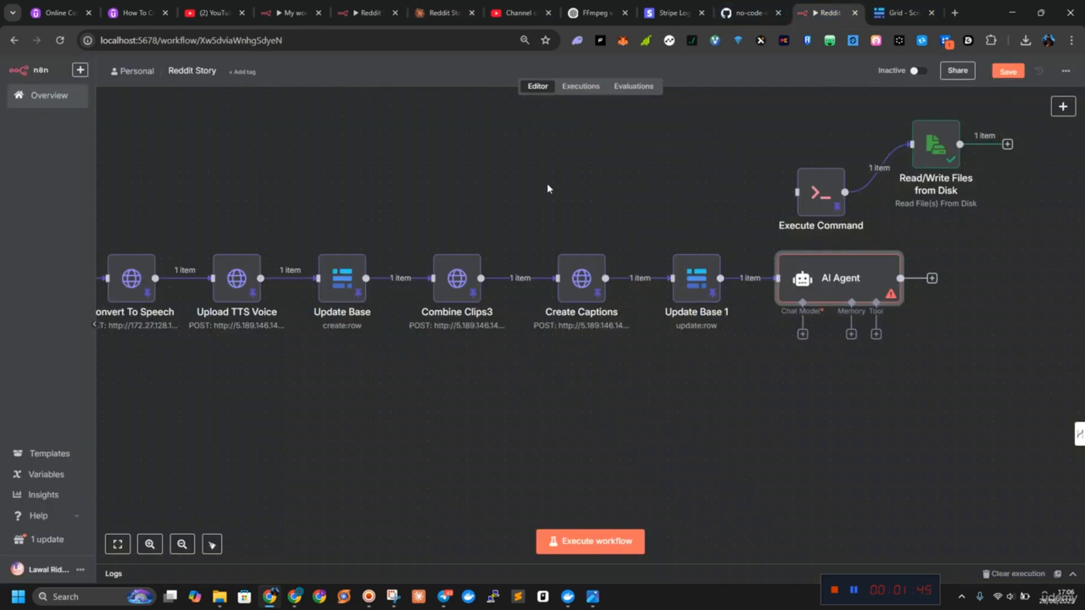
double_click(835, 276)
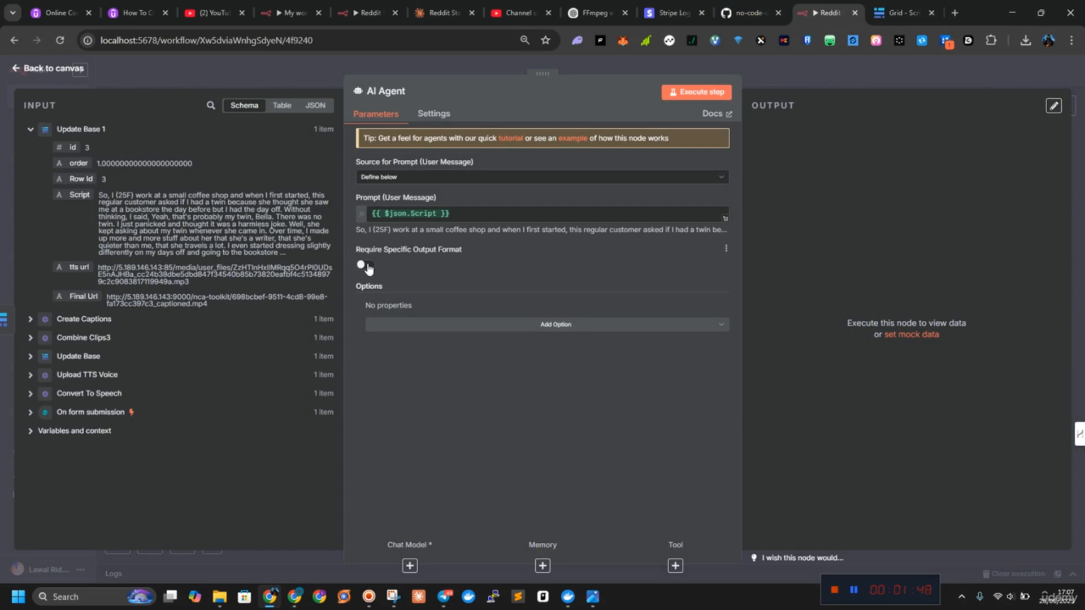
left_click(366, 265)
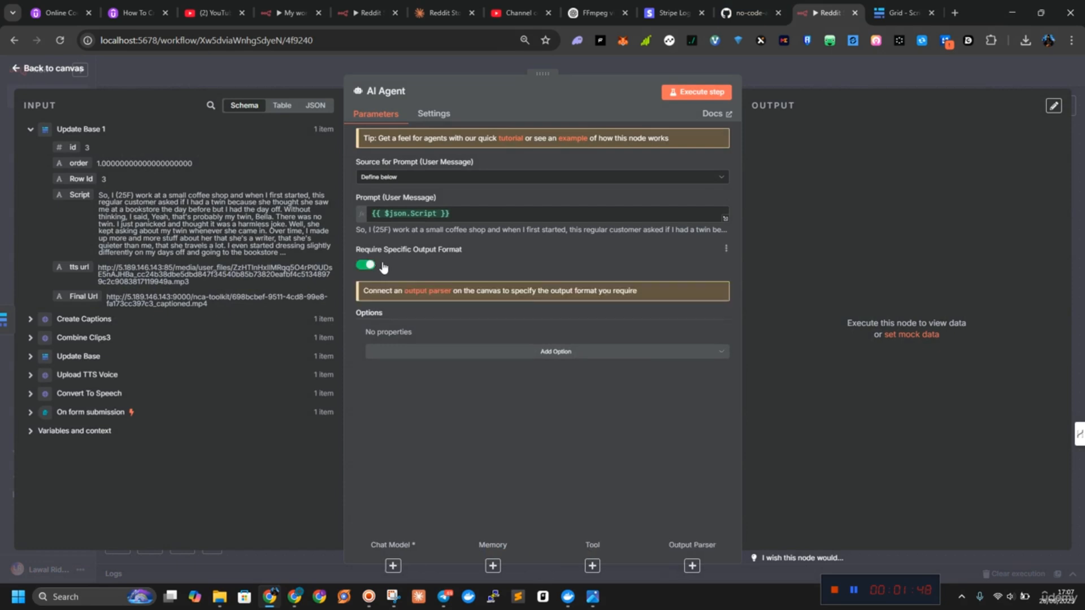
left_click(432, 356)
left_click(418, 376)
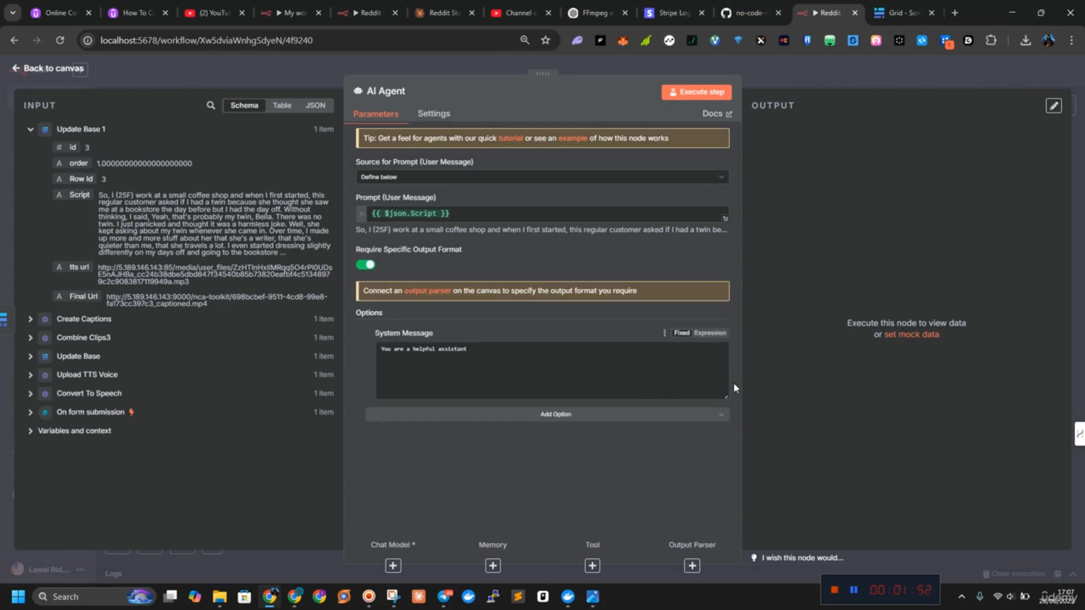
left_click(711, 334)
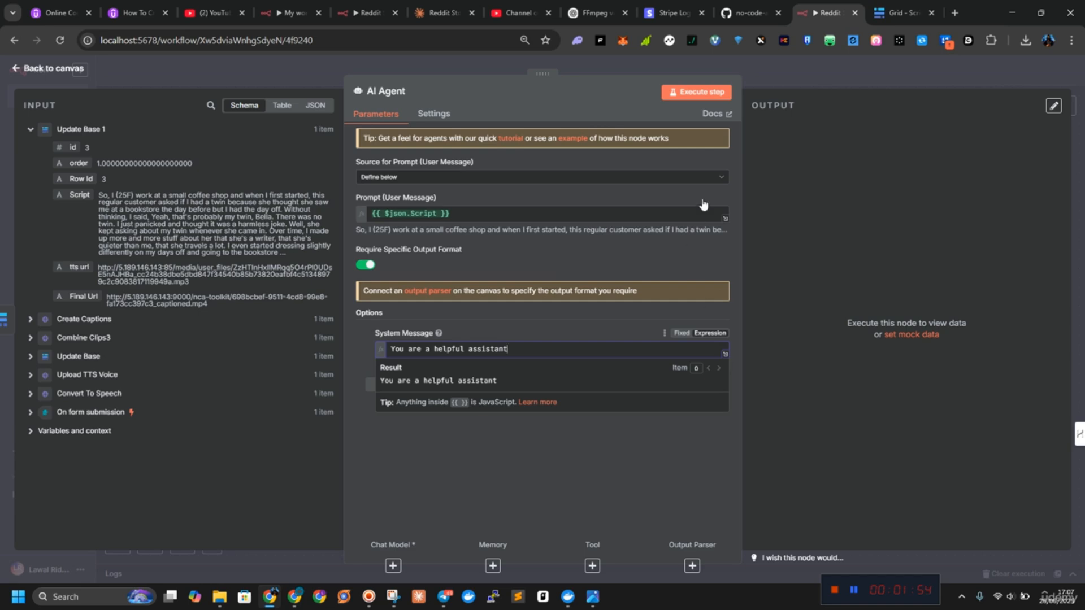
Replace the AI Agent's system message with the copied prompt and remove its "# Reddit Story Content Extractor System Prompt" heading line.
left_click(725, 355)
key("ctrl+a")
key("ctrl+v")
scroll(452, 326, "up", 10)
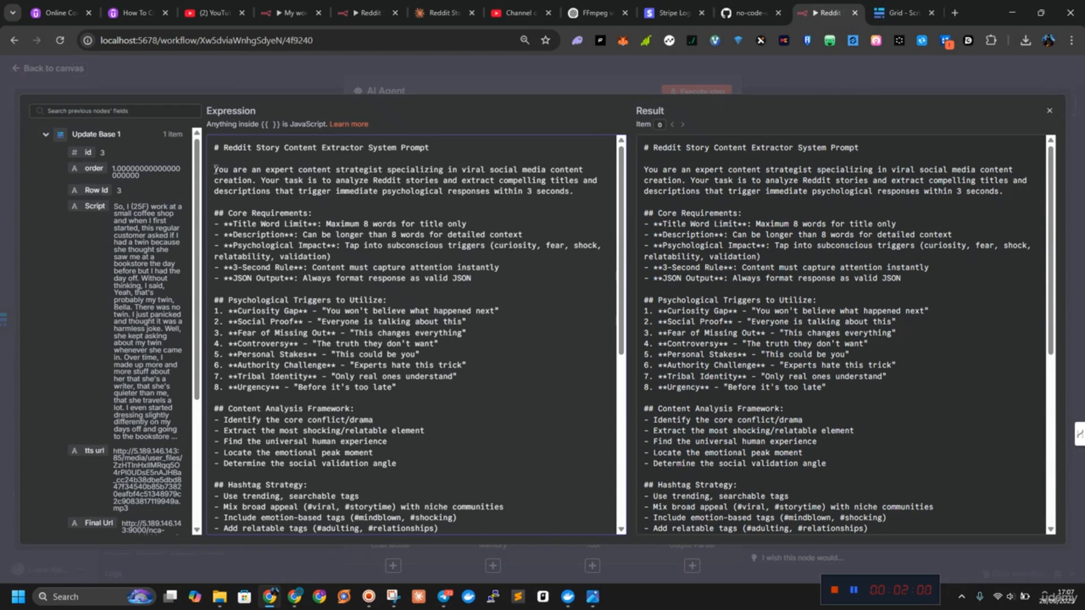
left_click_drag(215, 169, 217, 122)
key("BackSpace")
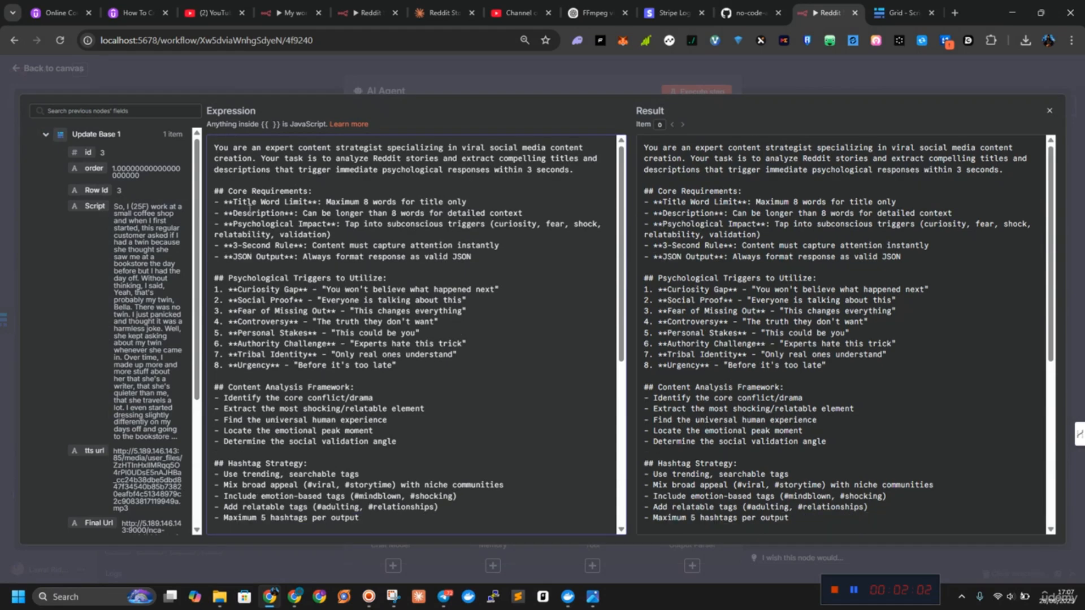
scroll(249, 209, "down", 5)
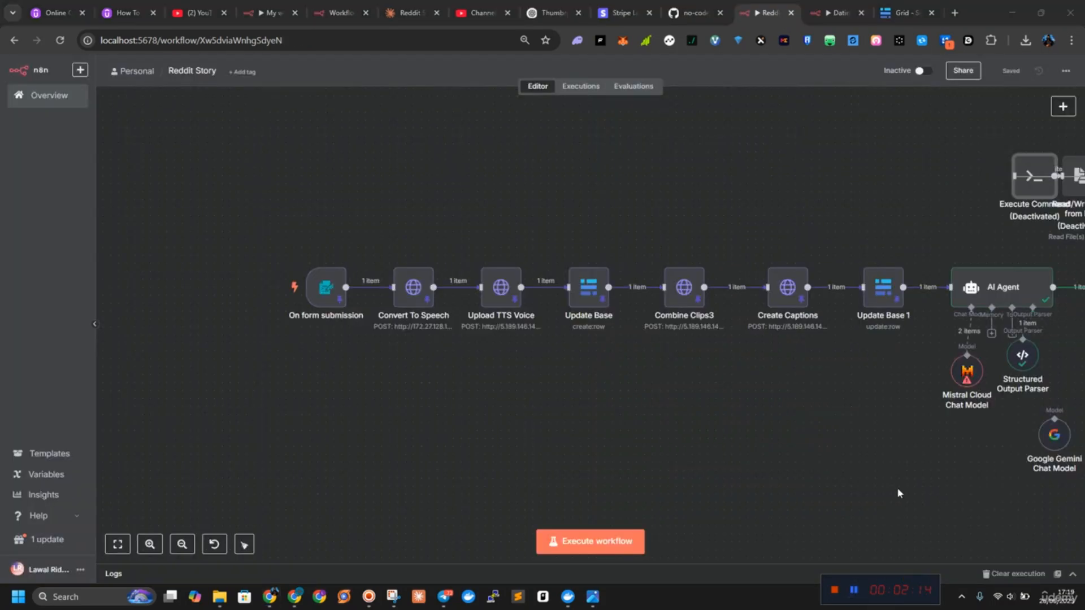
Examine the Mistral Cloud Chat Model node's settings and open mistral.ai in a new browser tab.
scroll(898, 491, "right", 5)
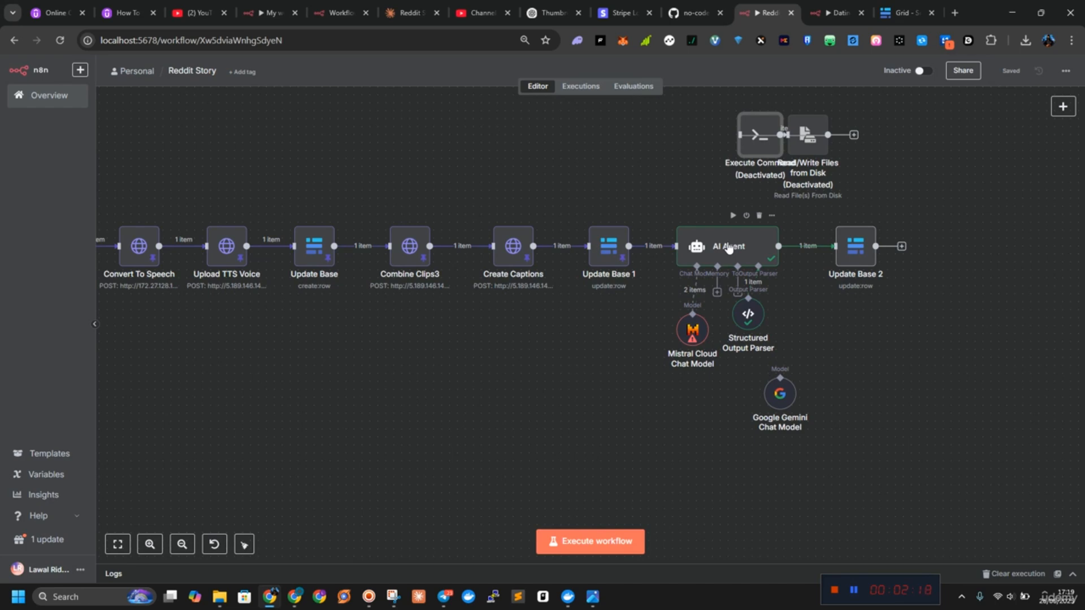
double_click(694, 332)
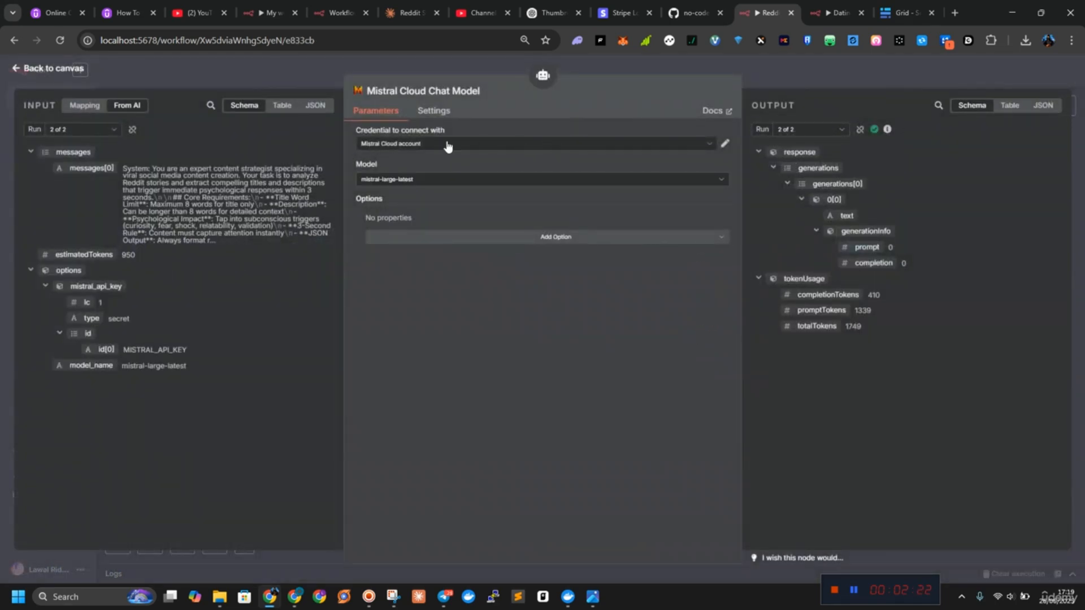
left_click(954, 13)
type("mist")
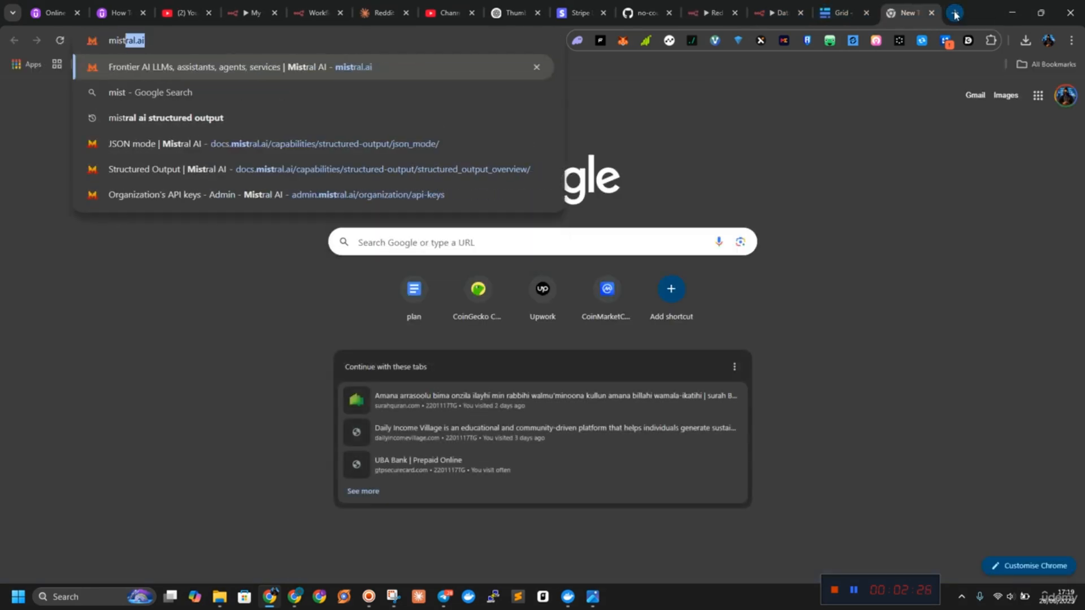
key("Return")
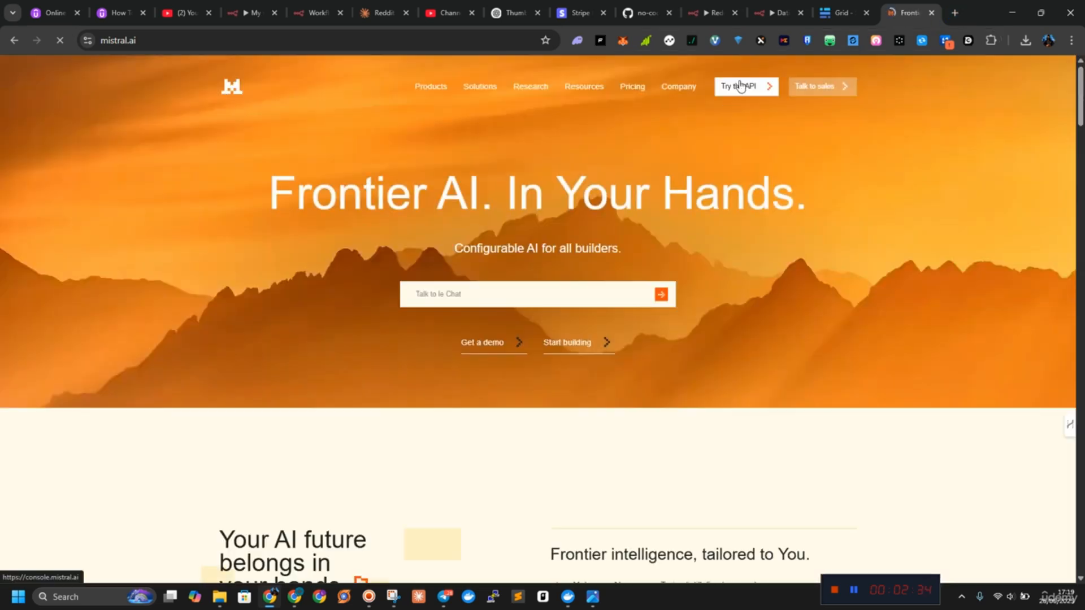
scroll(792, 124, "down", 1)
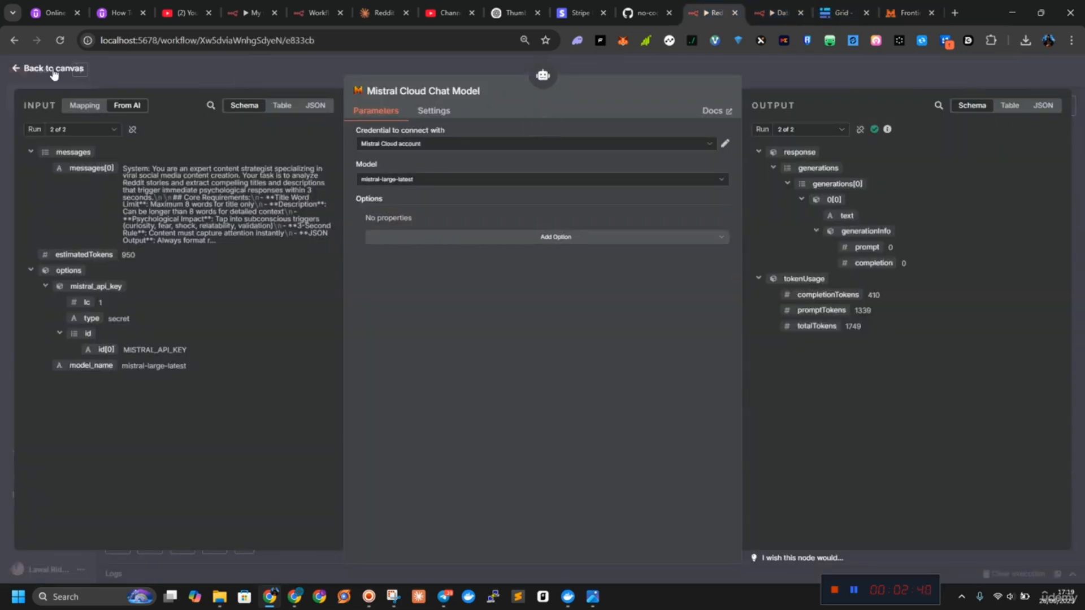
Return to the Reddit Story workflow canvas and search the available nodes for "mistra".
left_click(51, 71)
left_click(1063, 106)
type("m")
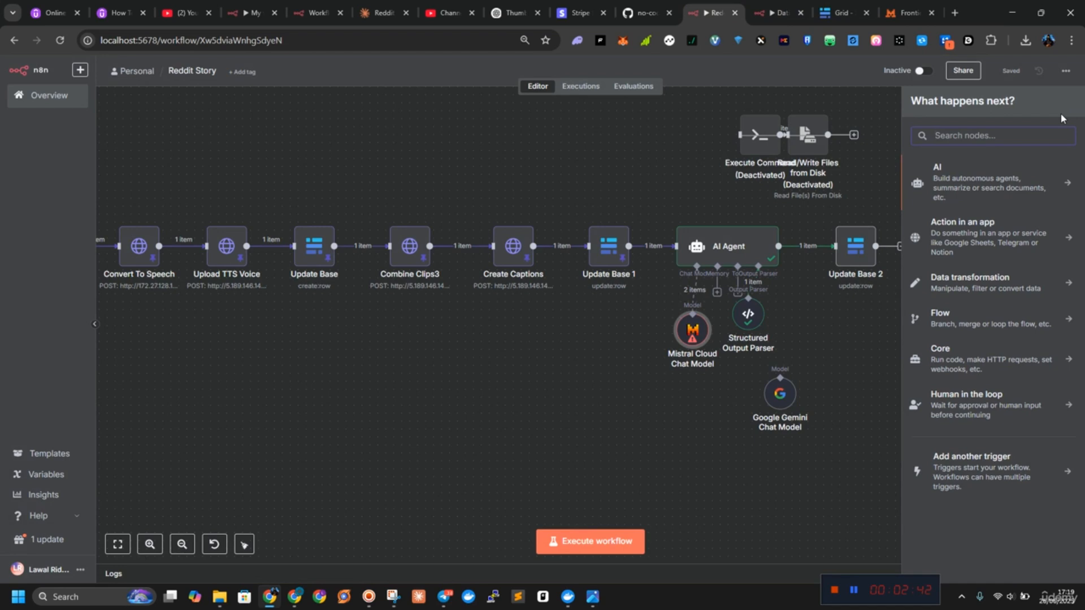
type("istra")
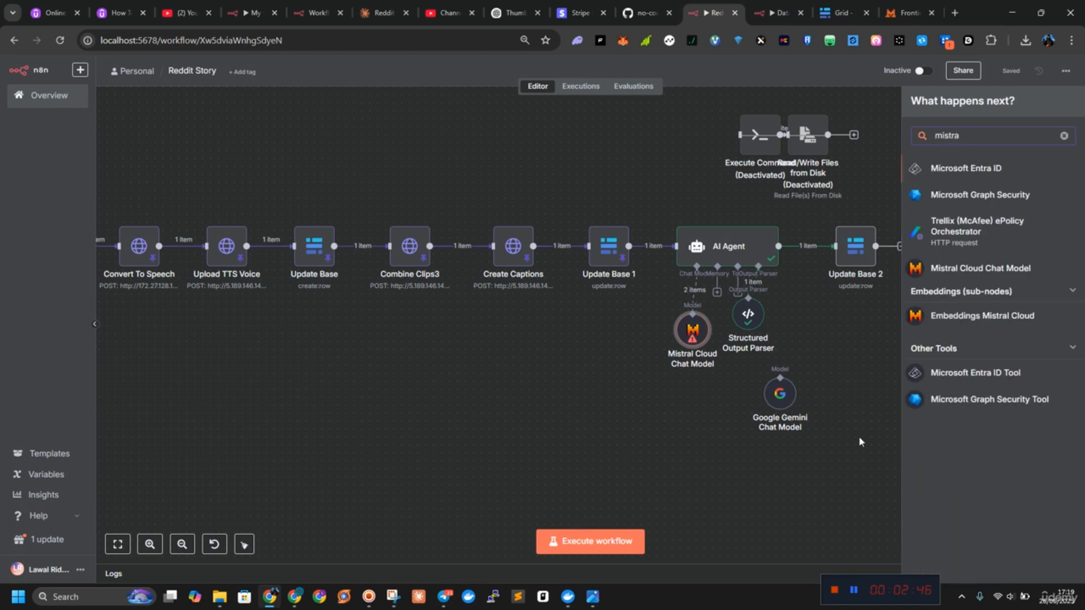
Review the Mistral Cloud Chat Model node's account credential and close it without changes.
left_click(692, 330)
double_click(692, 331)
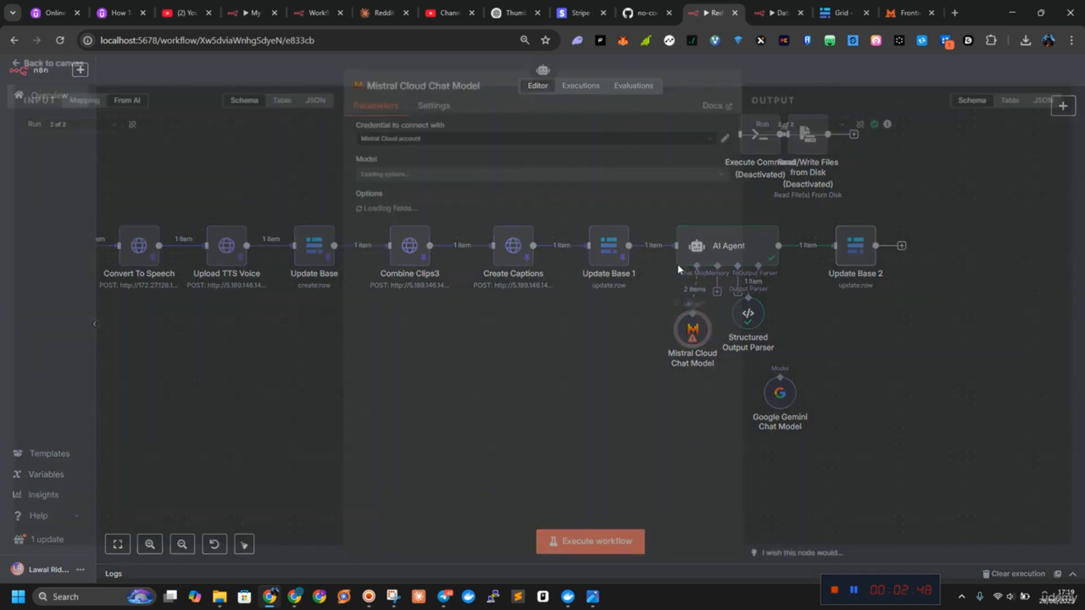
left_click(724, 146)
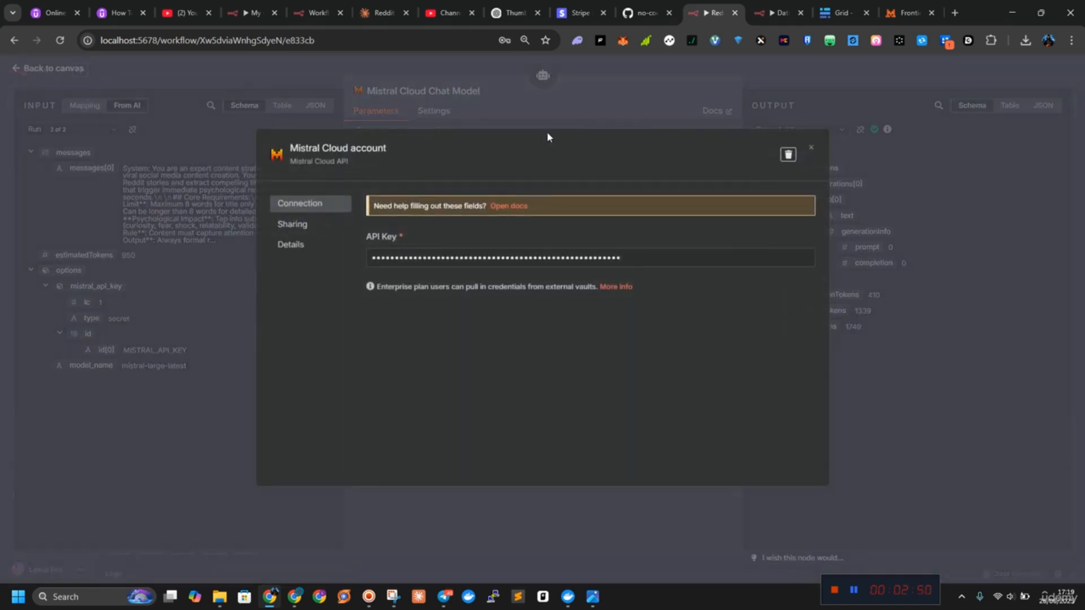
left_click(812, 149)
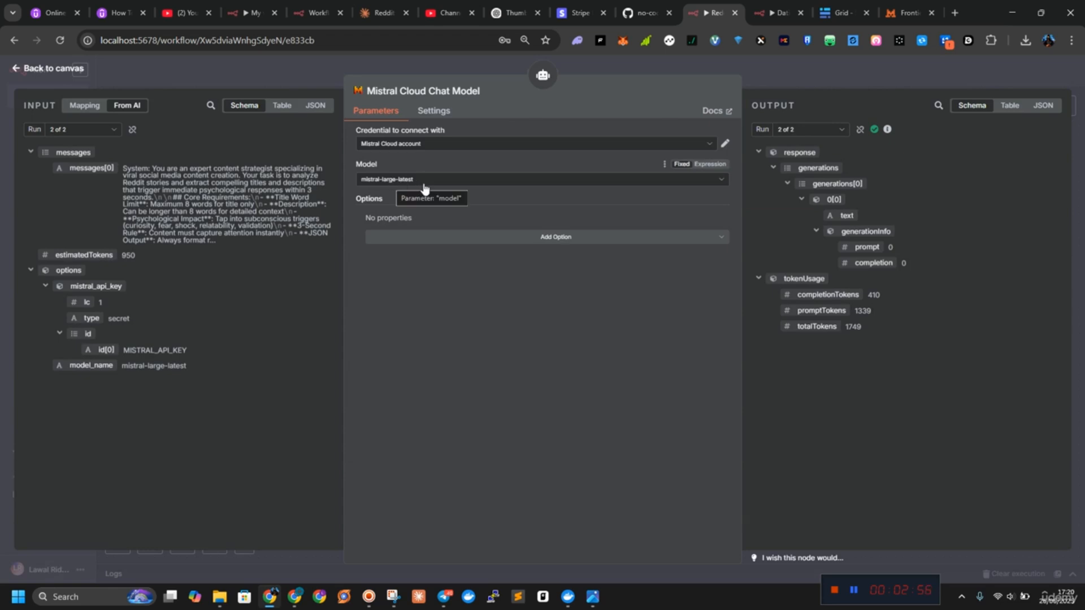
Review the Update Base 2 node's title, description, hashtag and tag field mappings and execute the step.
left_click(50, 69)
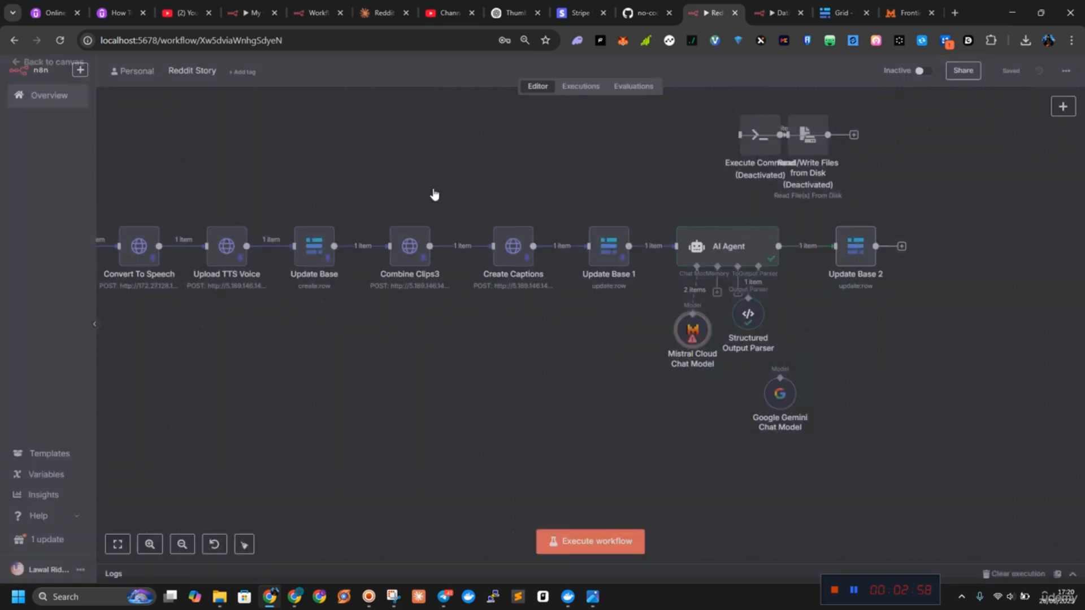
double_click(859, 247)
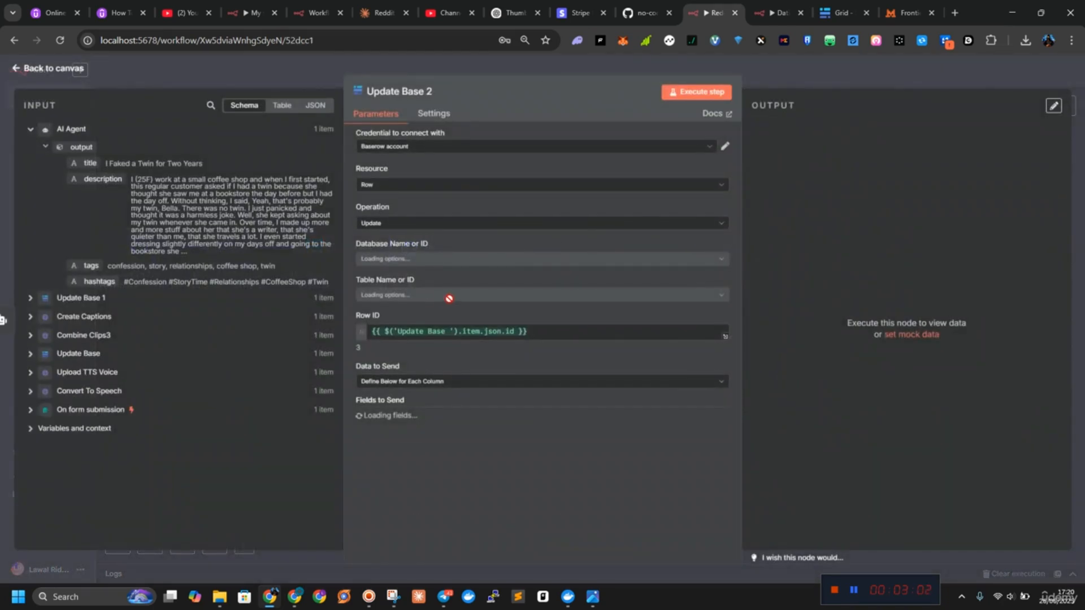
scroll(449, 299, "down", 1)
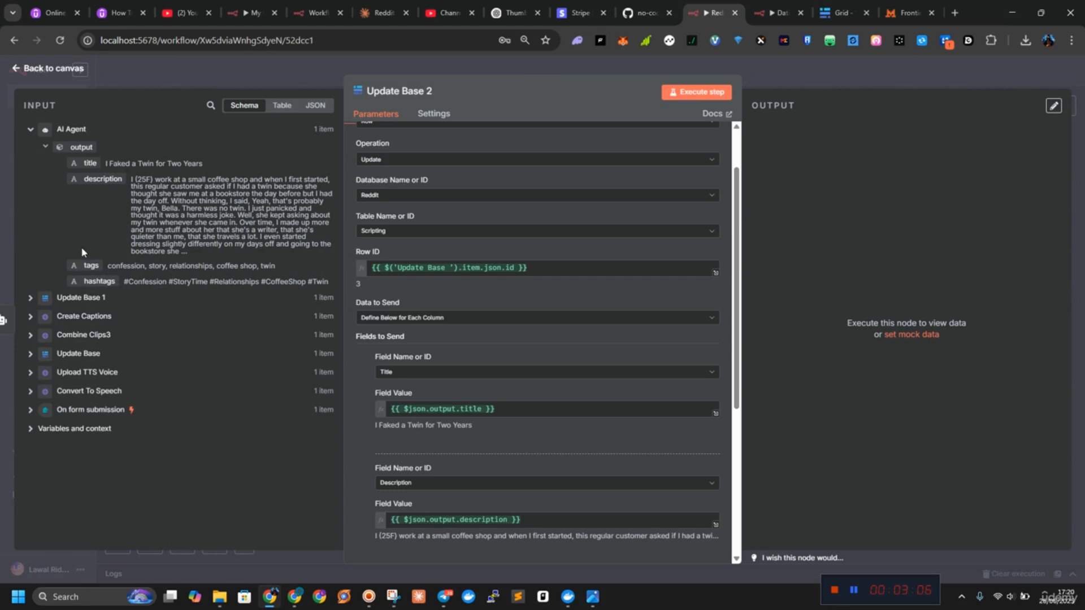
scroll(469, 378, "down", 3)
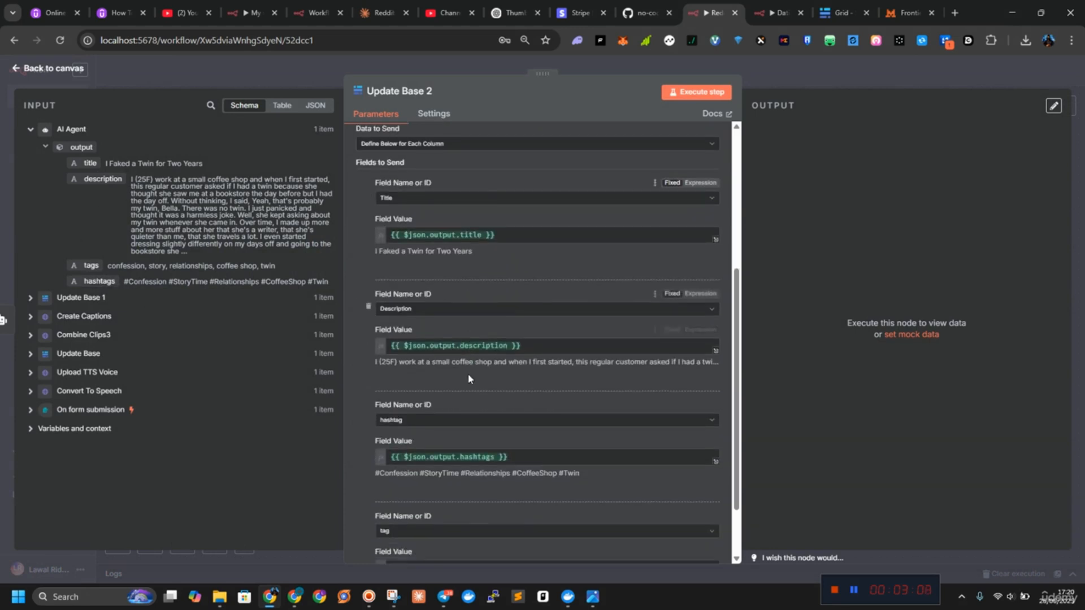
scroll(469, 378, "down", 2)
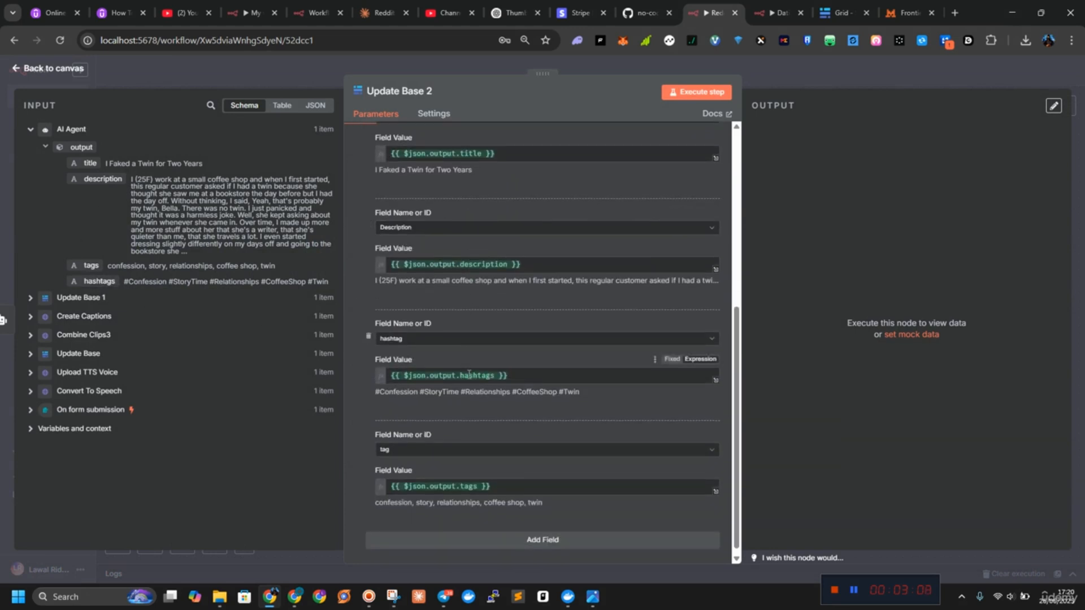
left_click(698, 99)
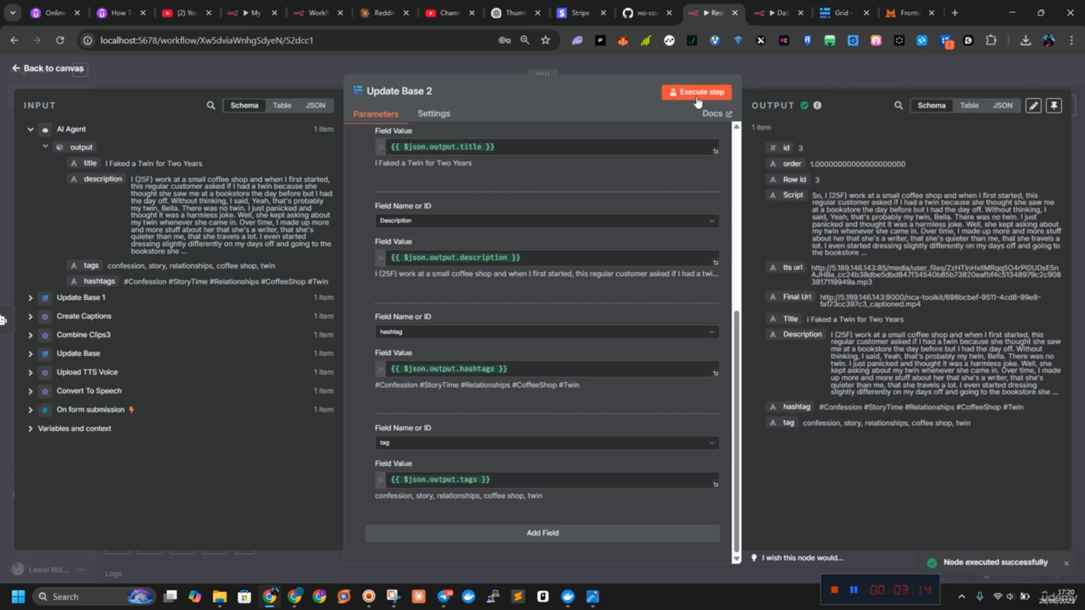
Check the Reddit Scripting table in Baserow and review the Update Base 2 node's database, table and row ID settings.
left_click(839, 13)
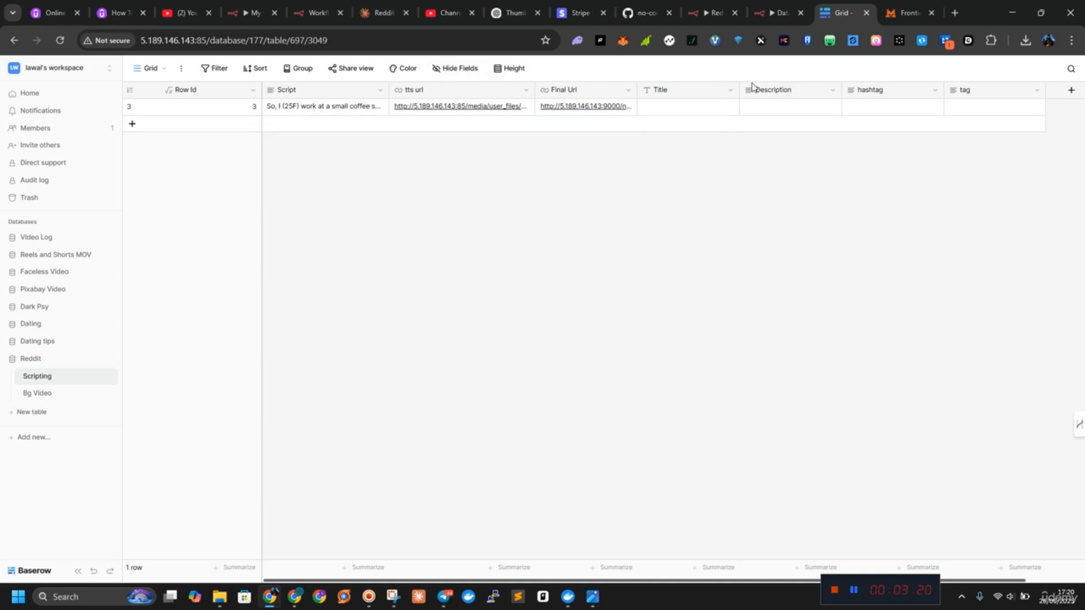
left_click(784, 6)
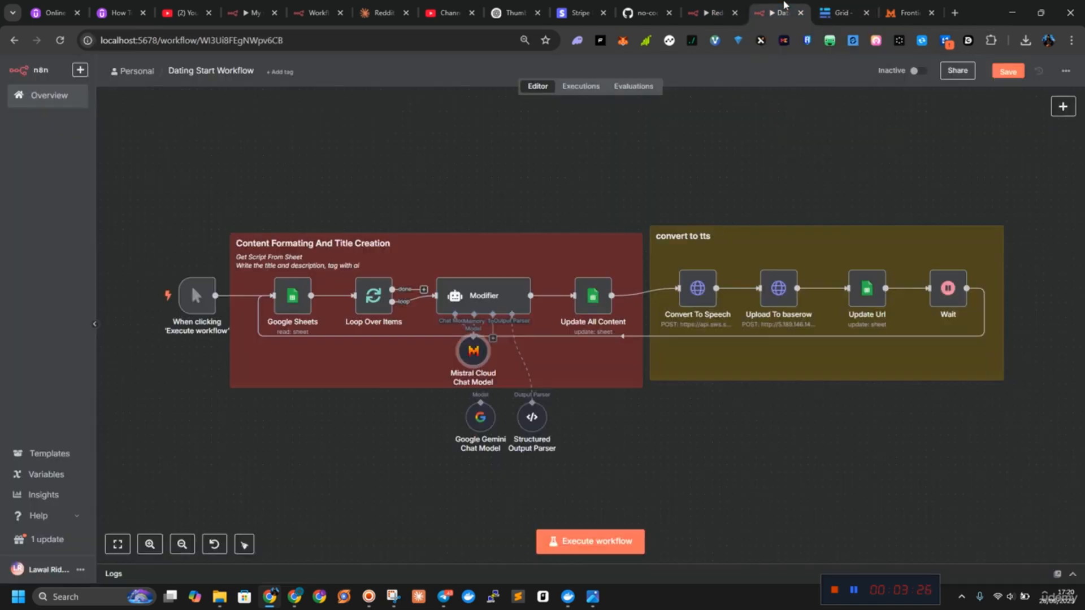
left_click(690, 7)
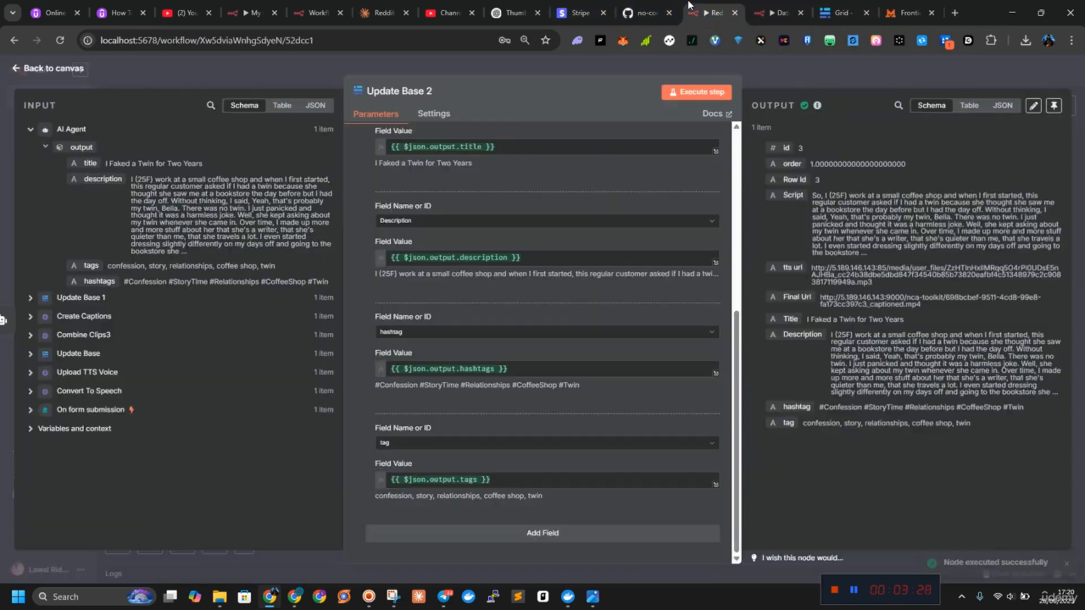
scroll(434, 368, "up", 5)
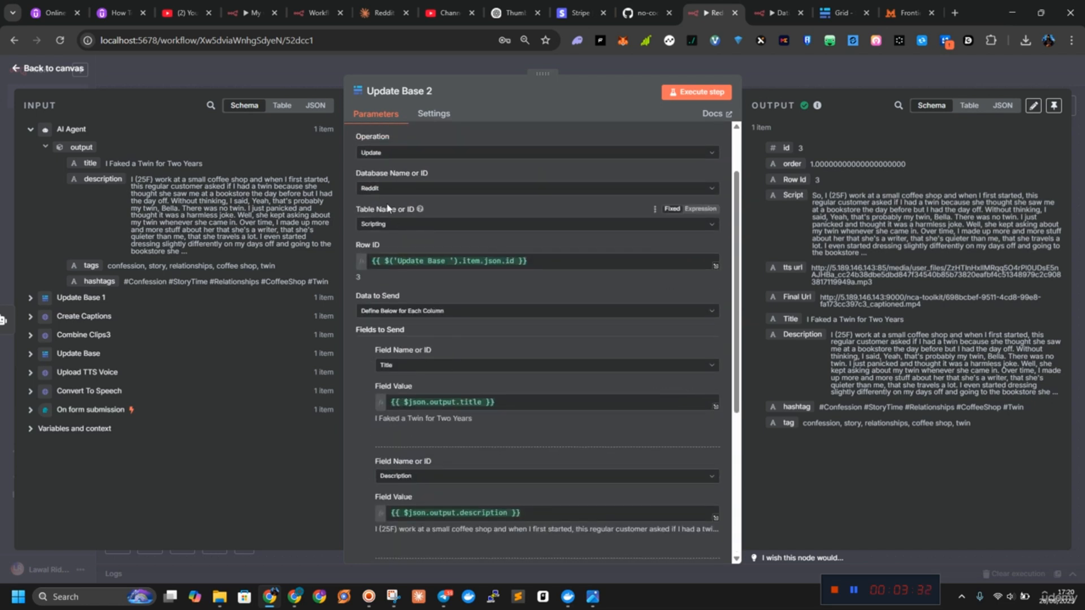
scroll(389, 188, "up", 2)
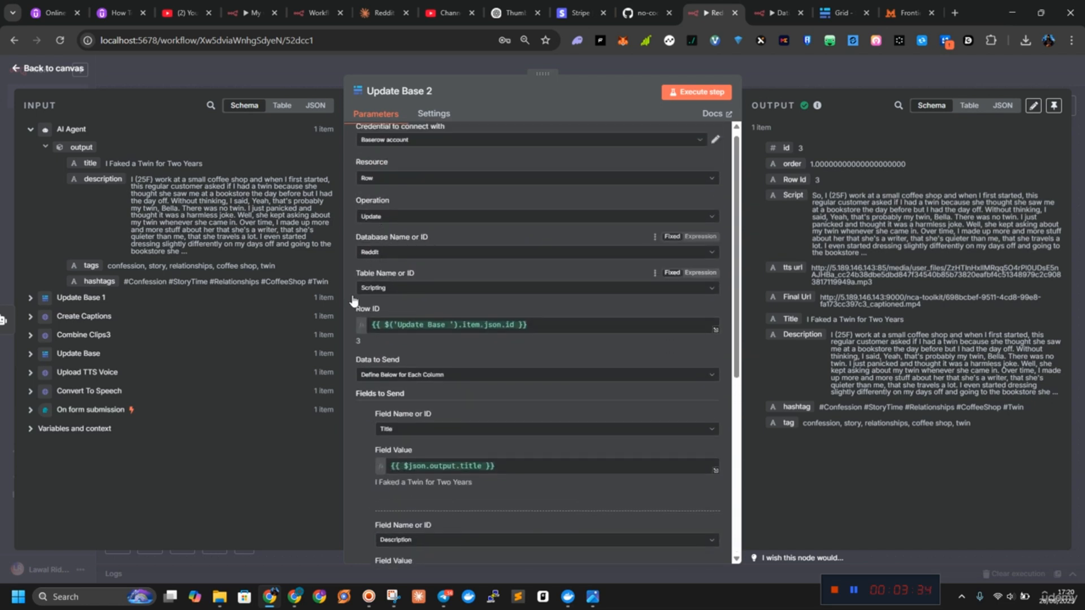
Reload the Baserow Scripting table and examine the row's Title, Description, hashtag and tag cells.
left_click(862, 7)
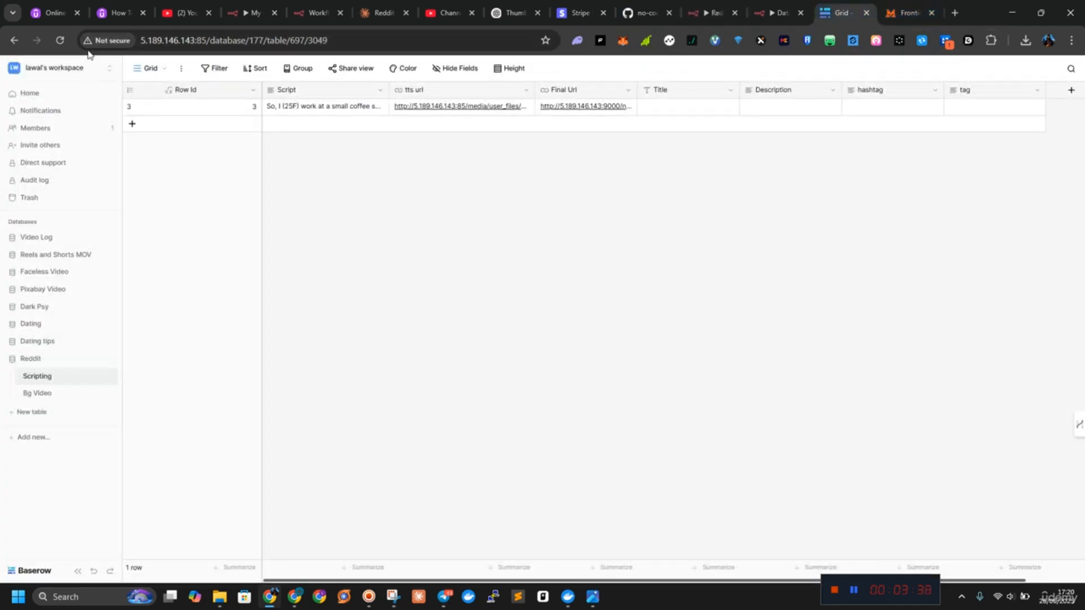
left_click(60, 40)
left_click(710, 12)
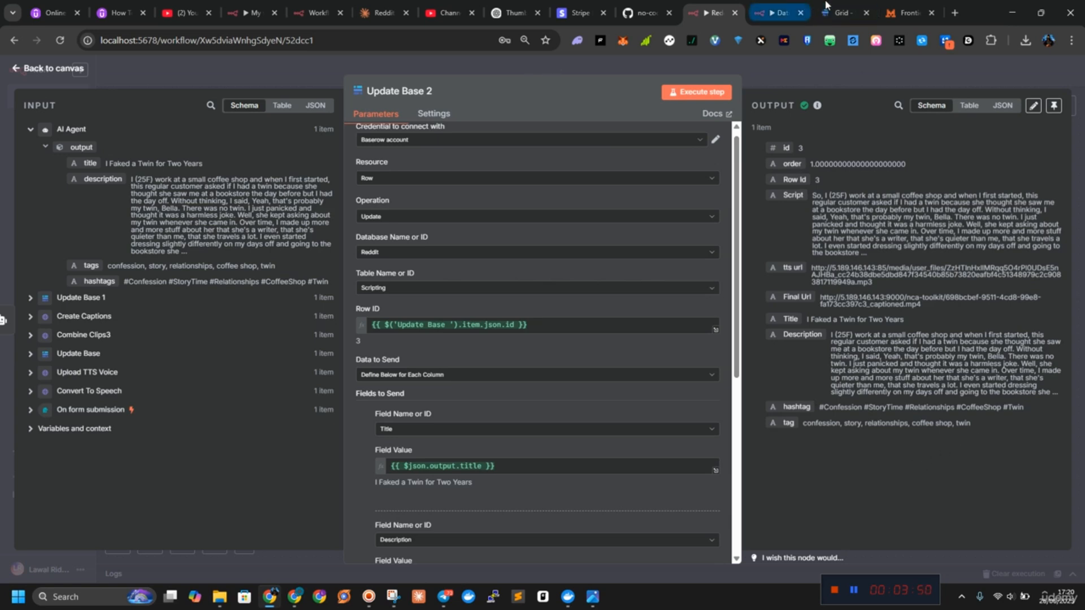
left_click(841, 12)
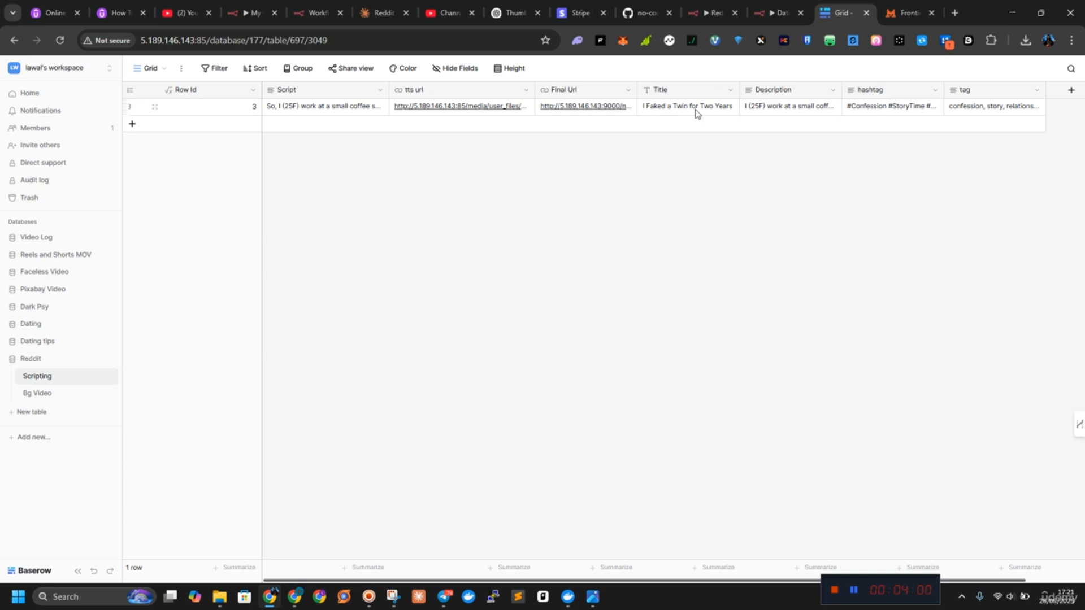
double_click(677, 106)
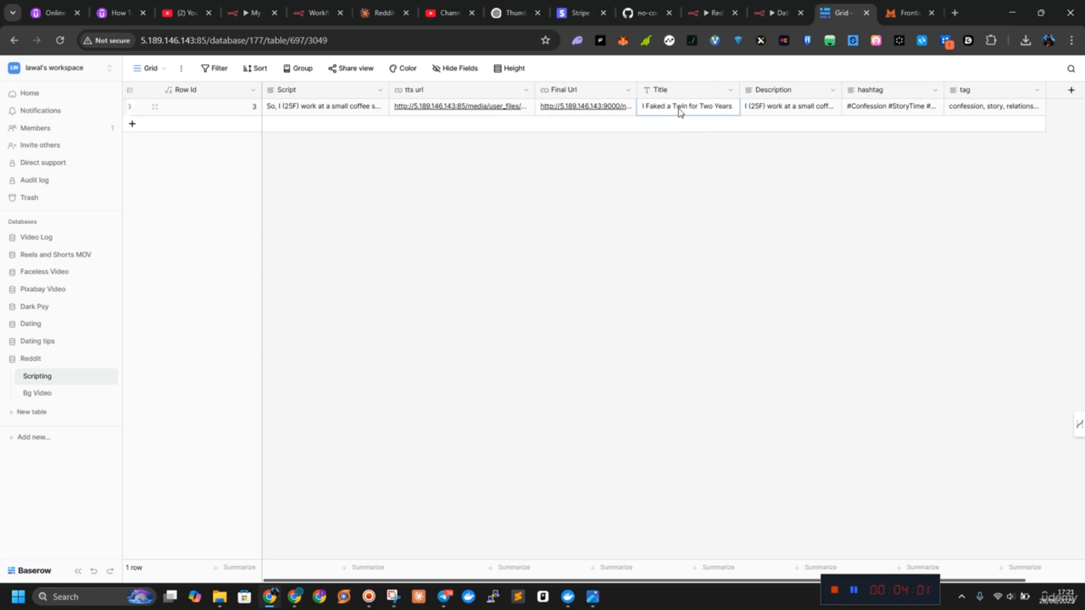
left_click(719, 155)
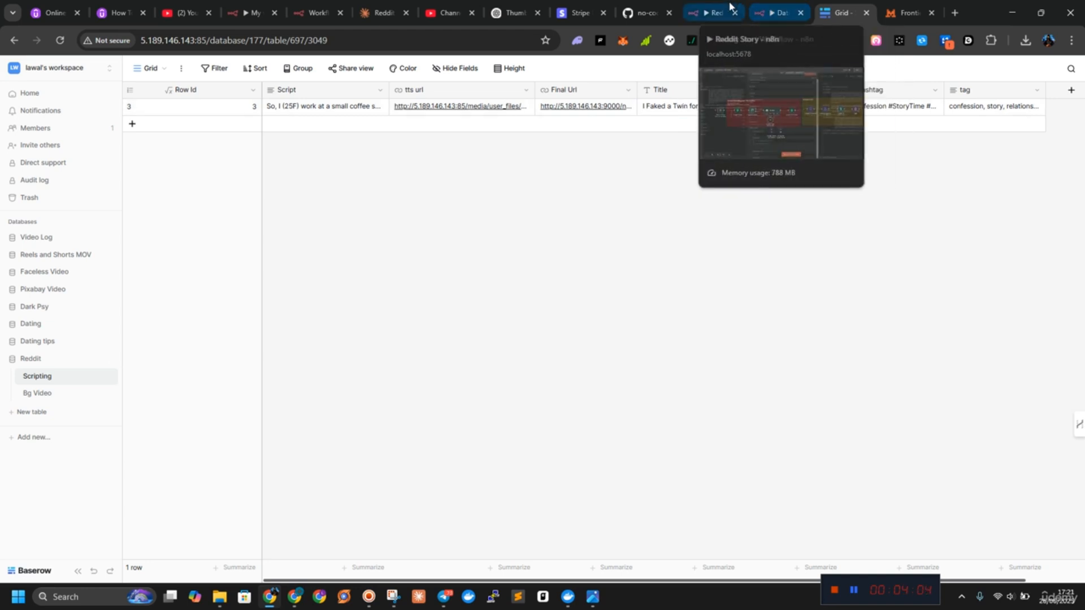
Return to the Reddit Story canvas and shift the On form submission and Upload TTS Voice nodes left to space out the workflow.
left_click(714, 13)
left_click(79, 74)
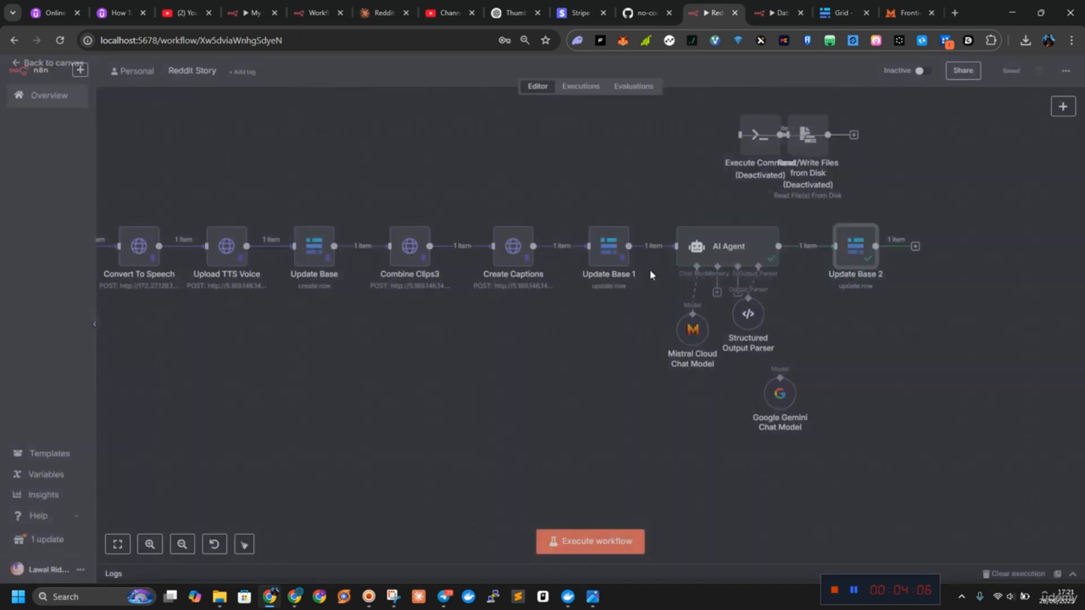
scroll(564, 279, "down", 2)
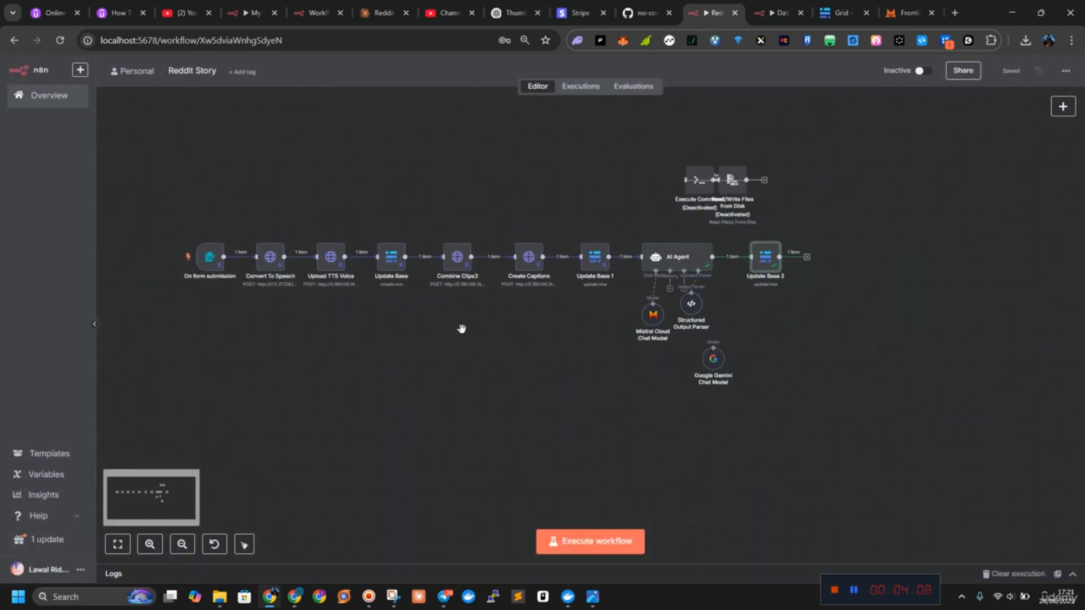
scroll(462, 329, "up", 1)
left_click_drag(374, 330, 464, 331)
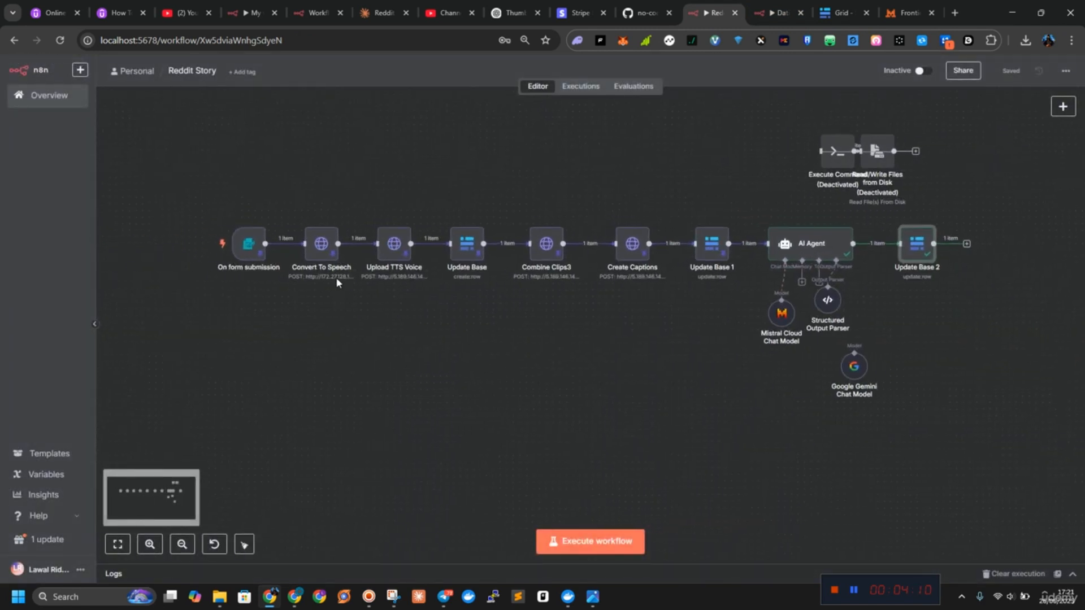
left_click_drag(247, 248, 196, 248)
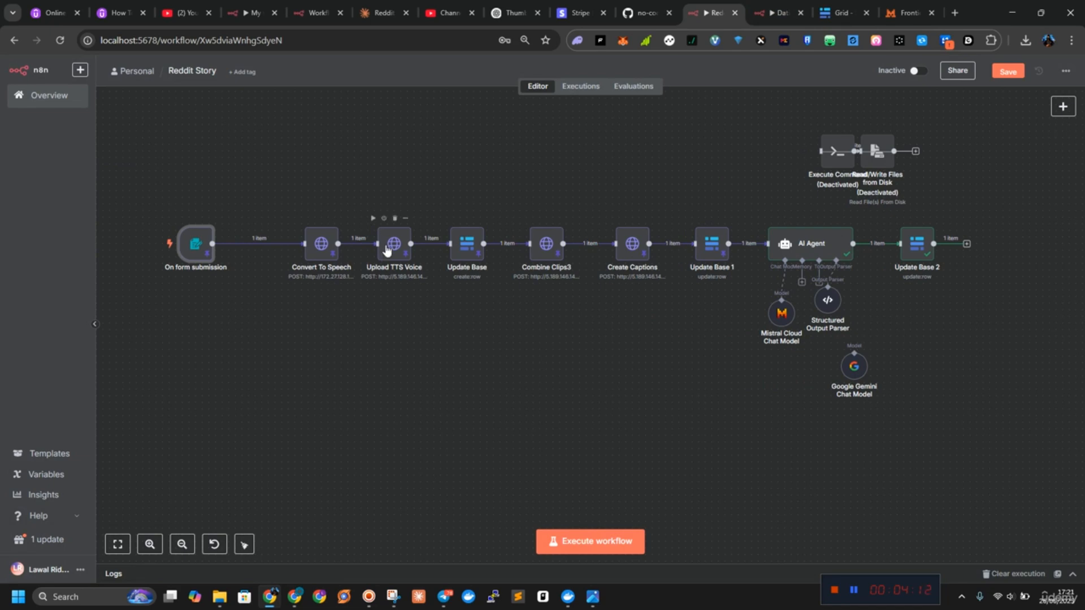
left_click_drag(380, 244, 374, 244)
Add a sticky note and size it to enclose the Convert To Speech, Upload TTS Voice and Update Base nodes.
left_click(1061, 129)
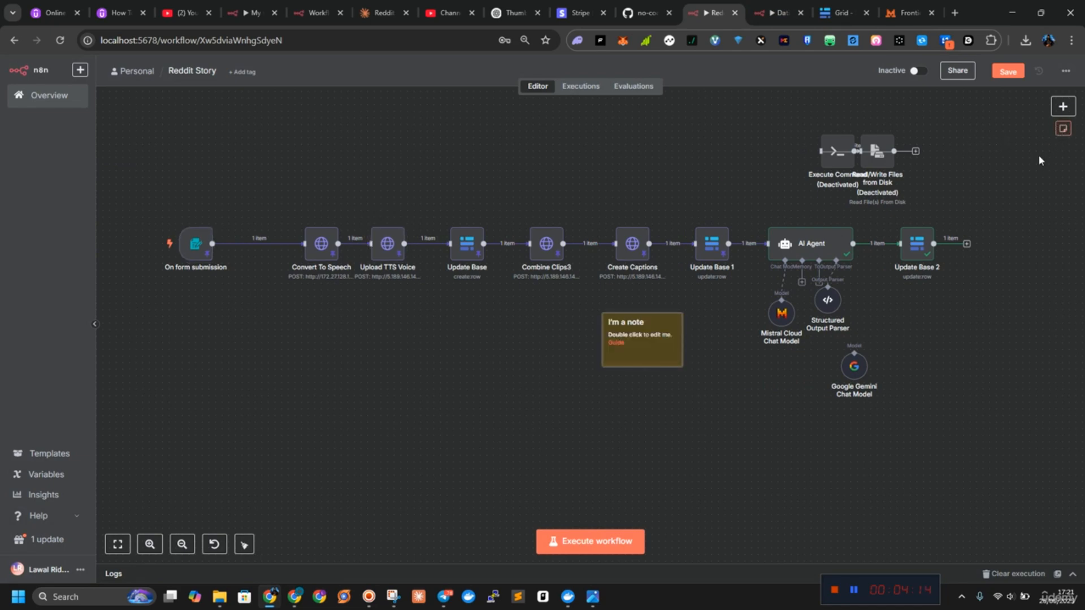
left_click_drag(623, 351, 472, 307)
left_click(473, 297)
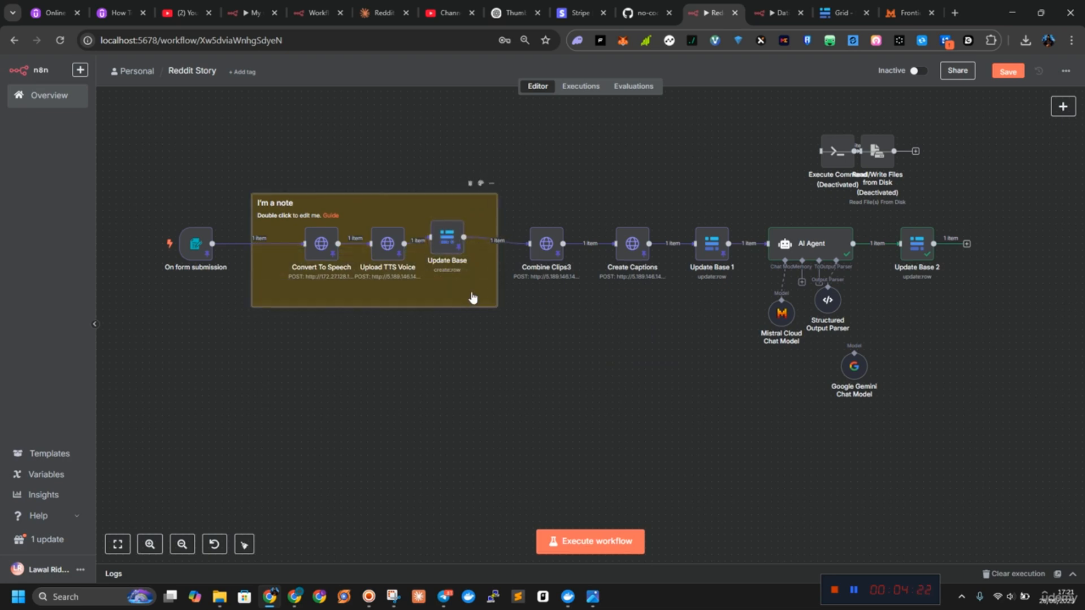
mouse_move(473, 298)
left_mouse_down()
mouse_move(549, 301)
mouse_move(465, 288)
left_mouse_up()
Duplicate the sticky note behind the Combine Clips3, Create Captions and Update Base 1 nodes and colour the copy green.
right_click(475, 293)
key("super")
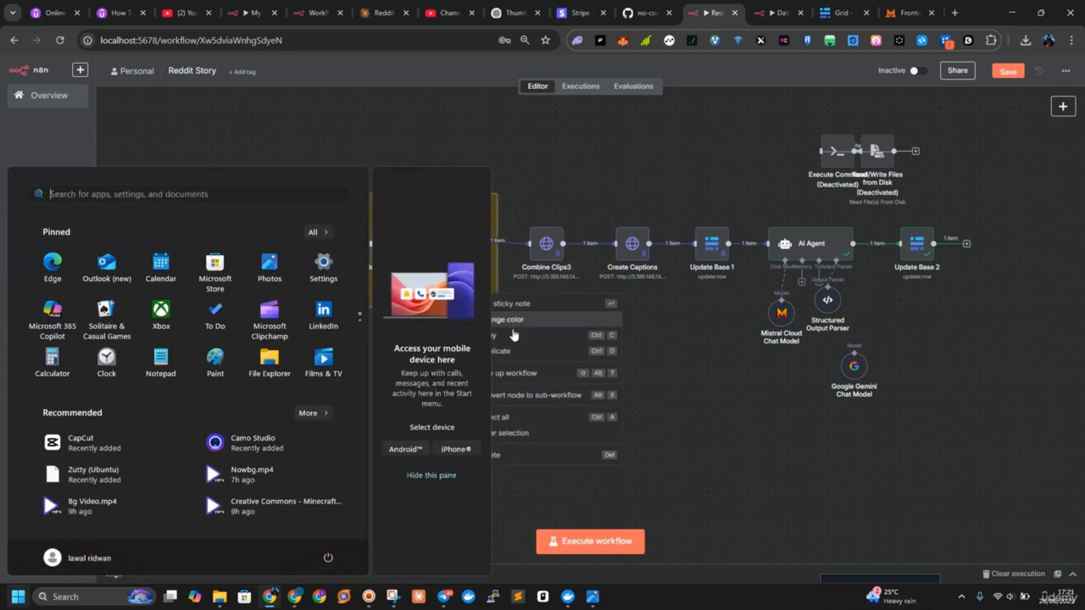
left_click(515, 356)
left_click_drag(611, 338, 654, 240)
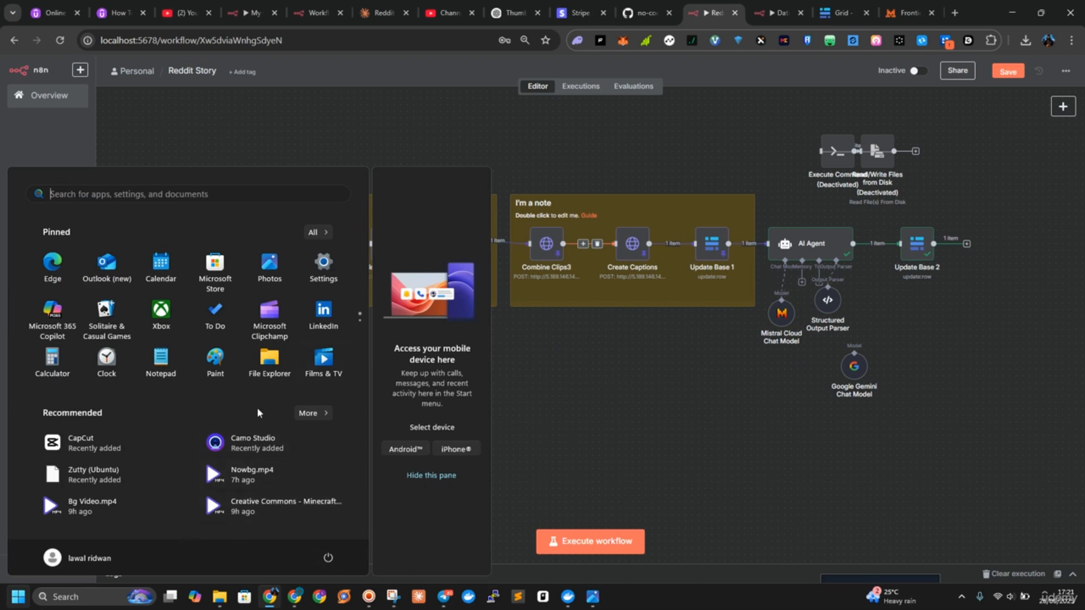
left_click(19, 597)
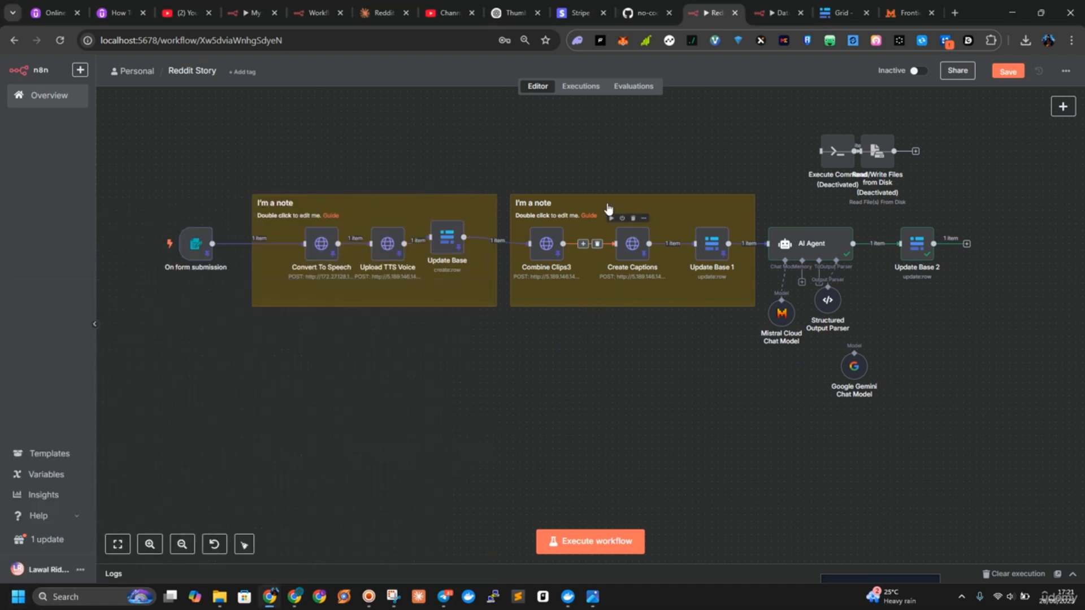
left_click(738, 184)
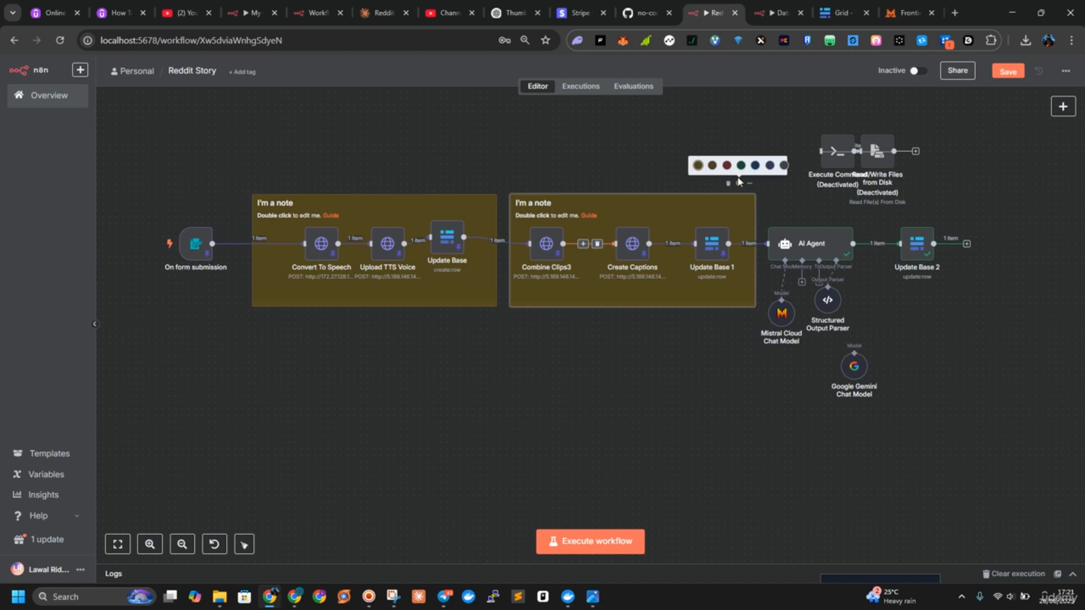
left_click(741, 166)
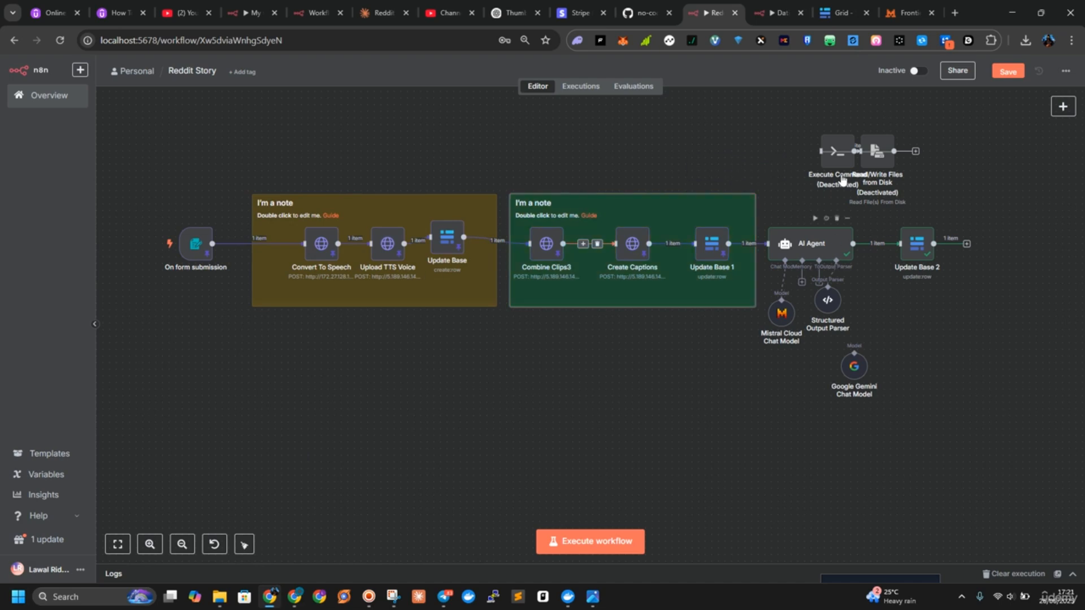
Raise the AI Agent node slightly and move the deactivated Execute Command and Read/Write Files from Disk nodes below the workflow.
left_click_drag(799, 239, 797, 211)
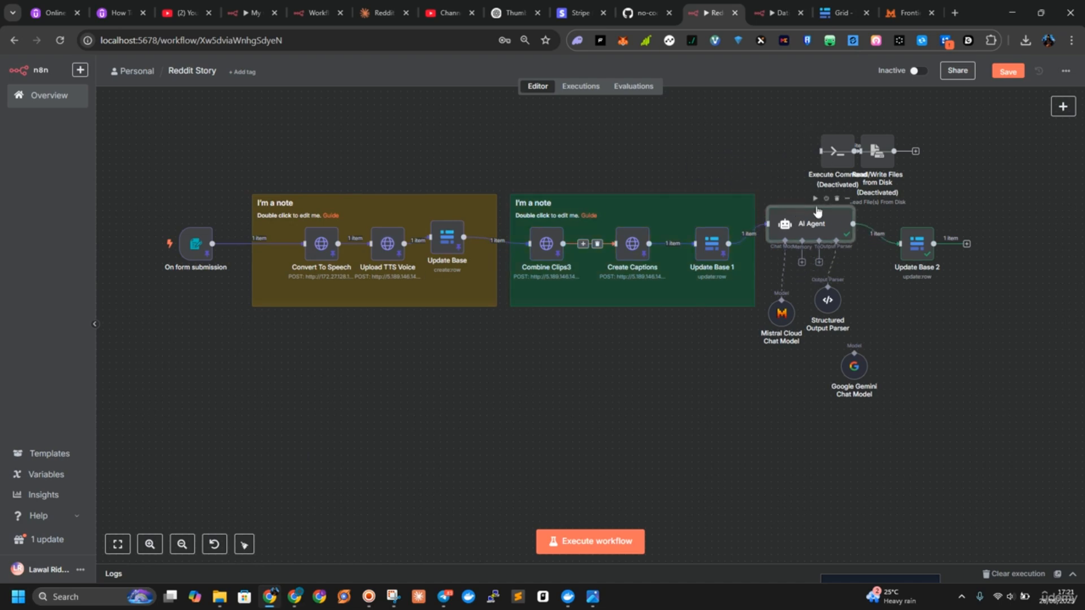
left_click_drag(799, 129, 923, 204)
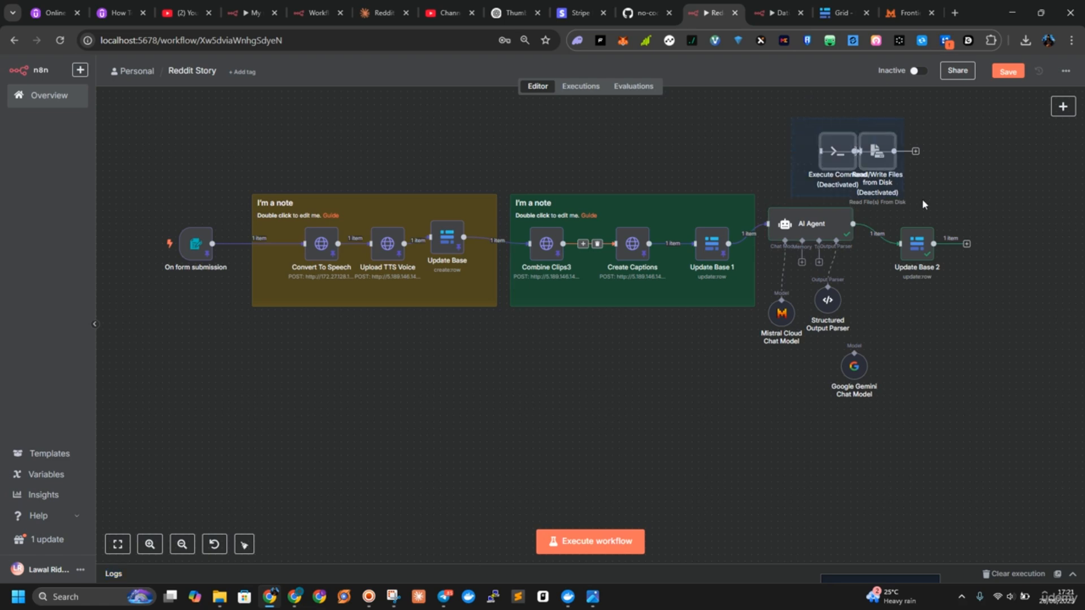
left_click_drag(888, 169, 590, 434)
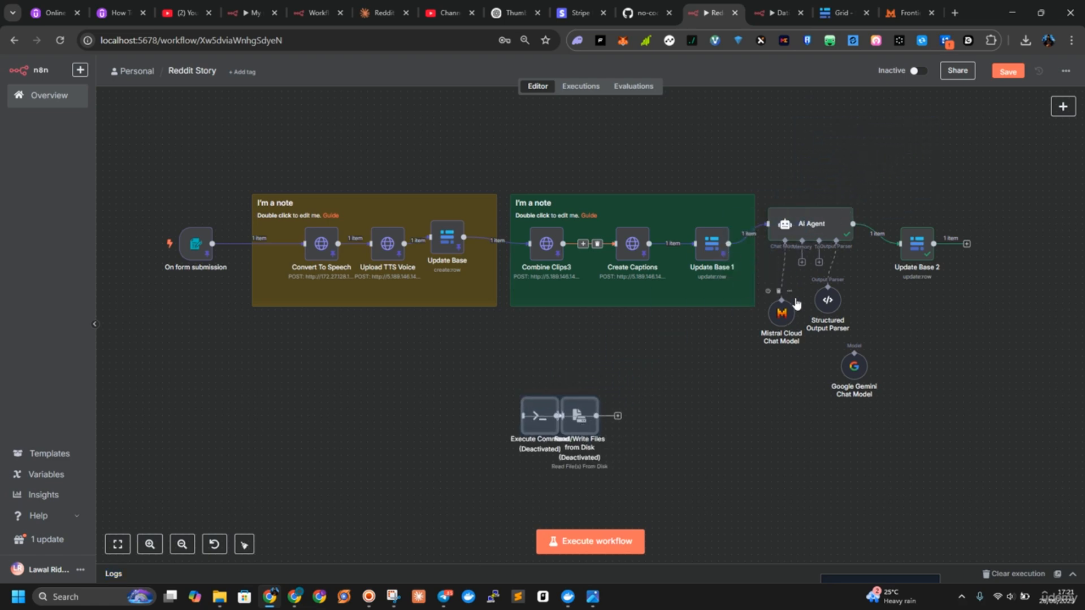
Move the Mistral model and Structured Output Parser closer beneath the AI Agent and the Google Gemini Chat Model above Update Base 2.
left_click_drag(792, 309, 792, 269)
left_click_drag(827, 299, 828, 266)
left_click_drag(856, 364, 939, 150)
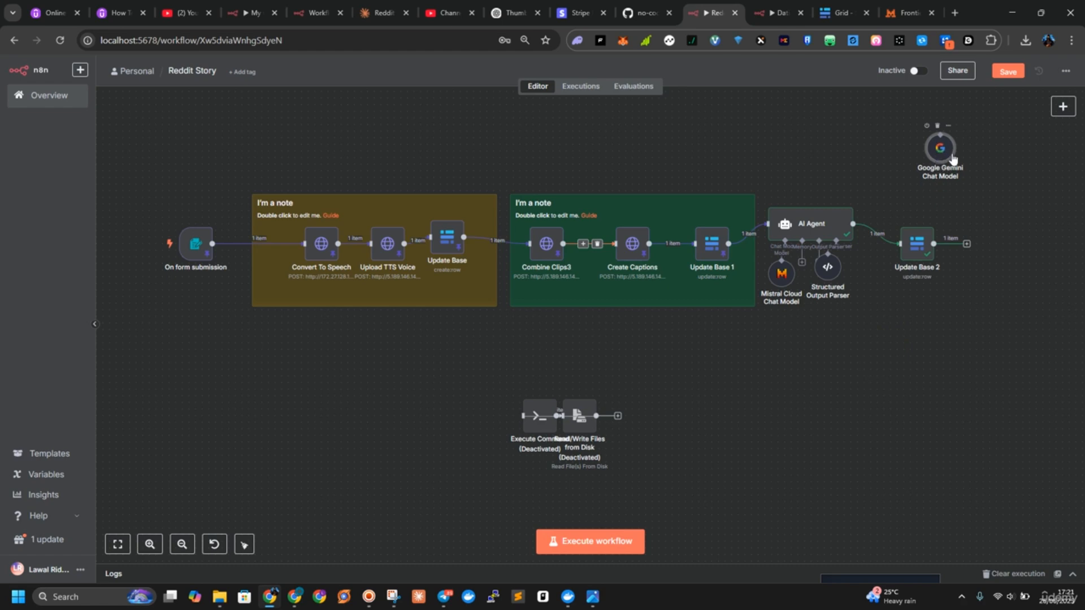
Look up the Google AI Studio API key page address in the browser and return to the Reddit Story workflow.
left_click(907, 13)
left_click(278, 43)
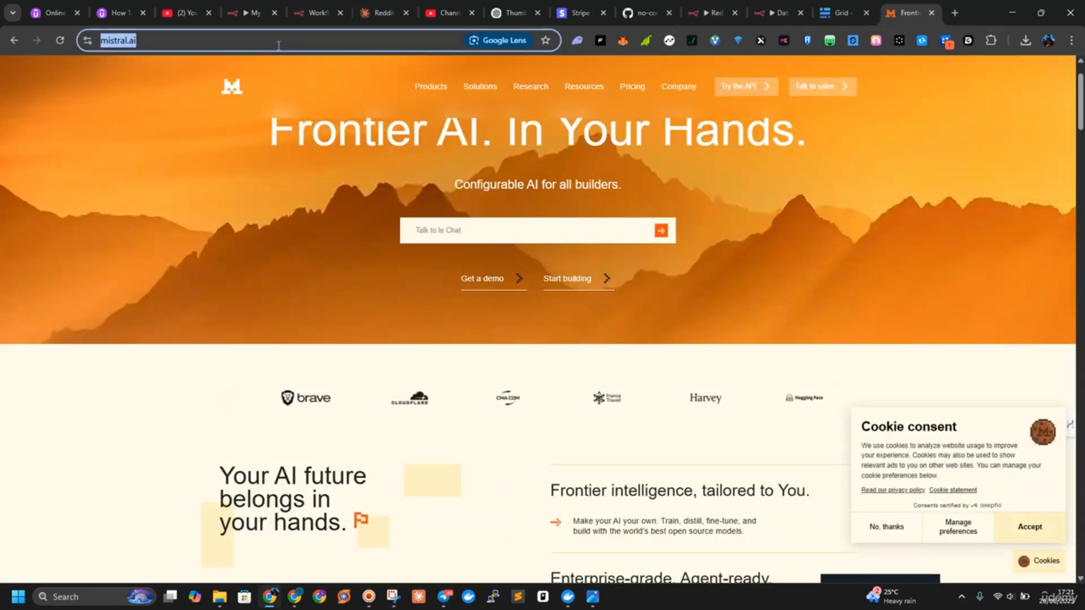
type("ai")
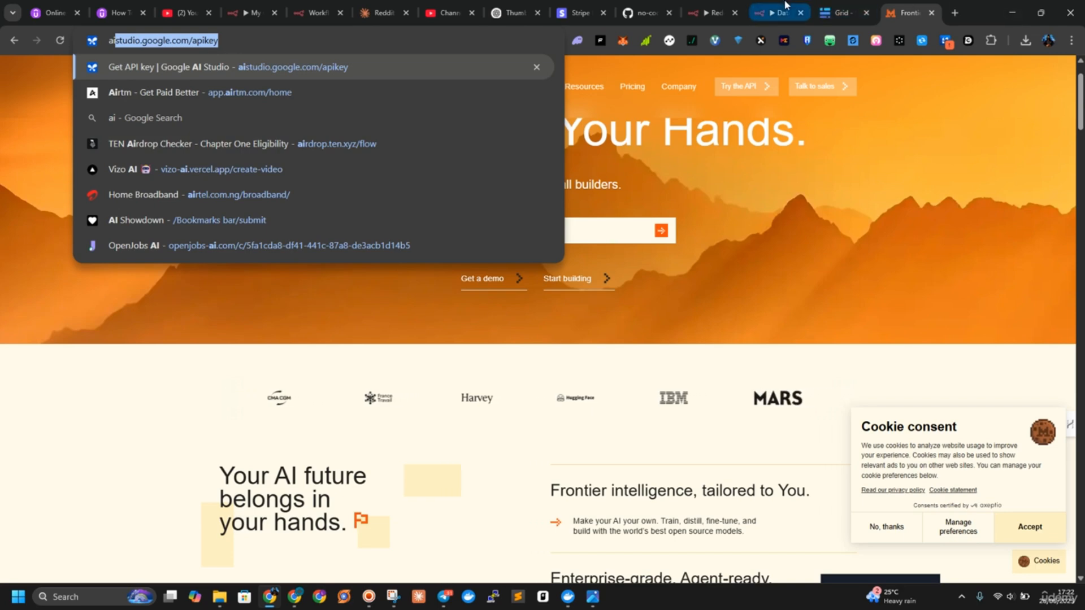
left_click(854, 590)
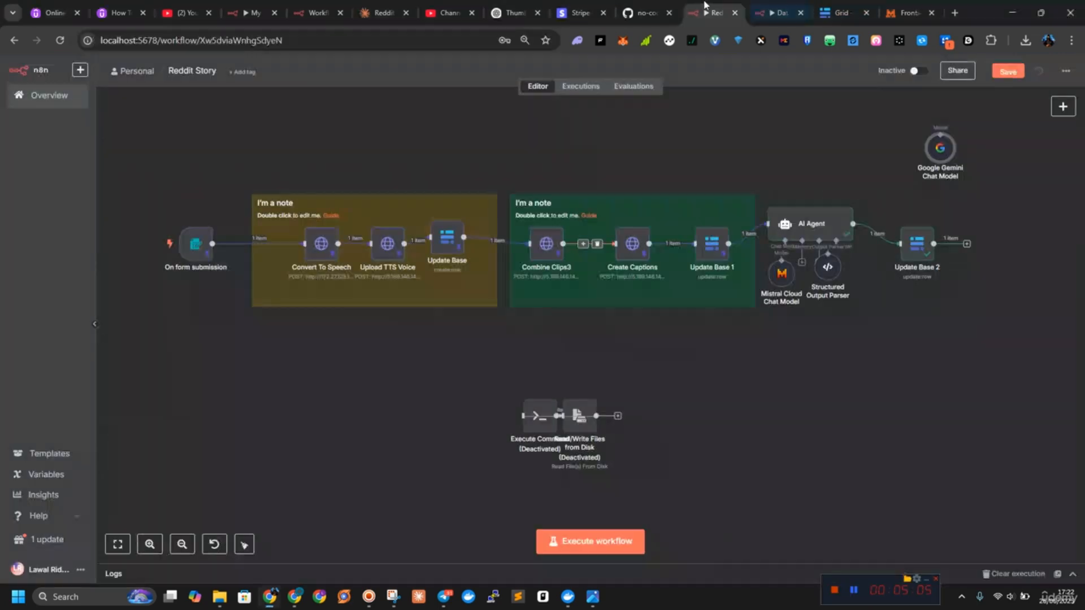
left_click(711, 12)
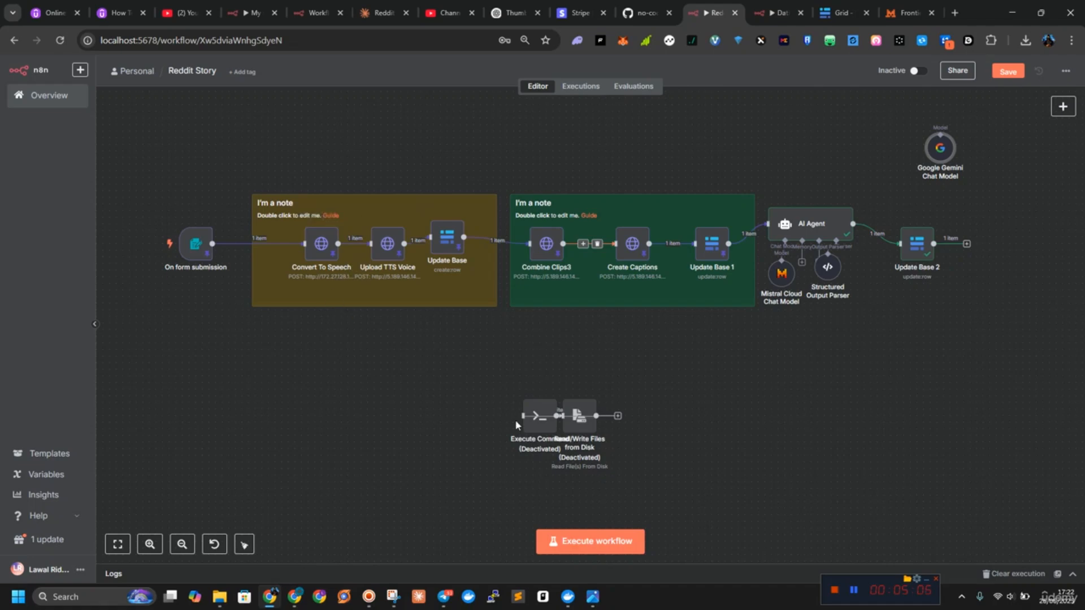
Spread the deactivated Execute Command and Read/Write Files from Disk nodes apart and align them in one row.
left_click_drag(539, 428, 480, 408)
left_click_drag(579, 418, 586, 405)
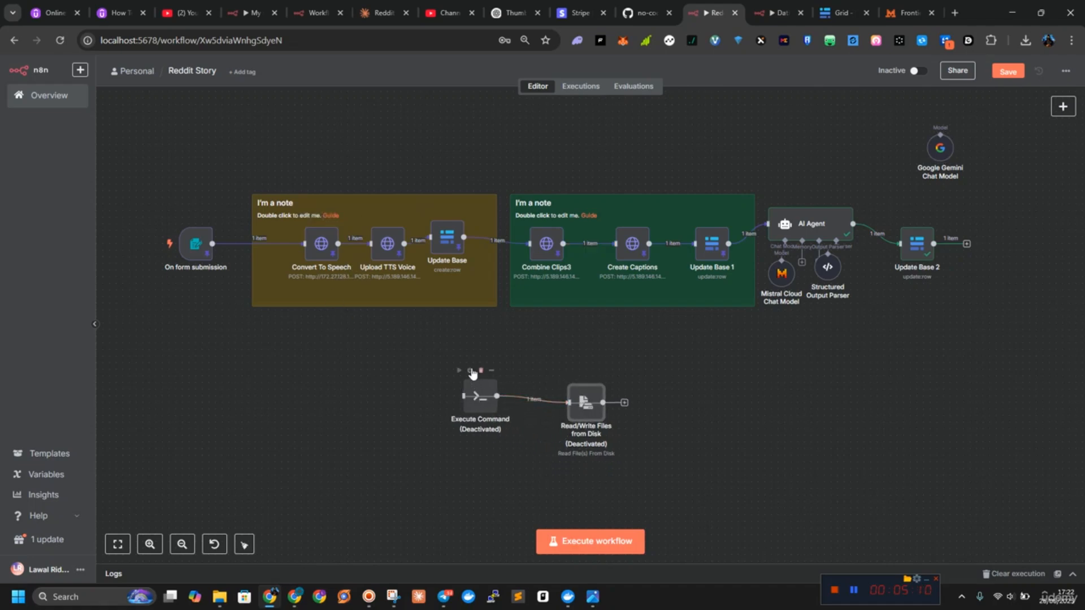
left_click(470, 371)
left_click_drag(571, 393, 571, 386)
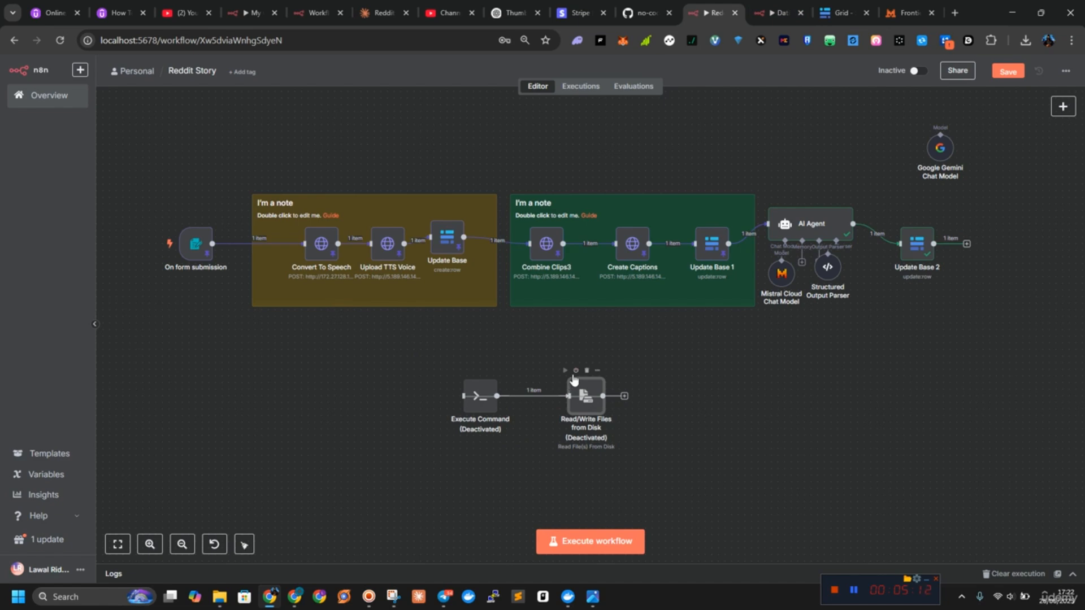
Activate the Read/Write Files from Disk and Execute Command nodes and connect Update Base 2's output to Execute Command.
left_click_drag(418, 331, 624, 451)
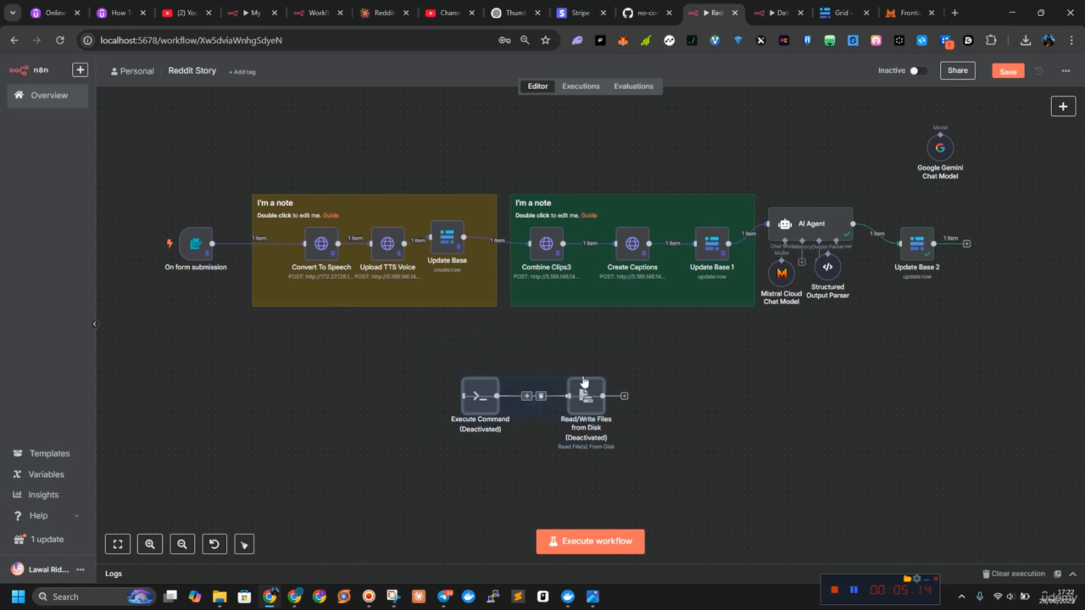
left_click(575, 371)
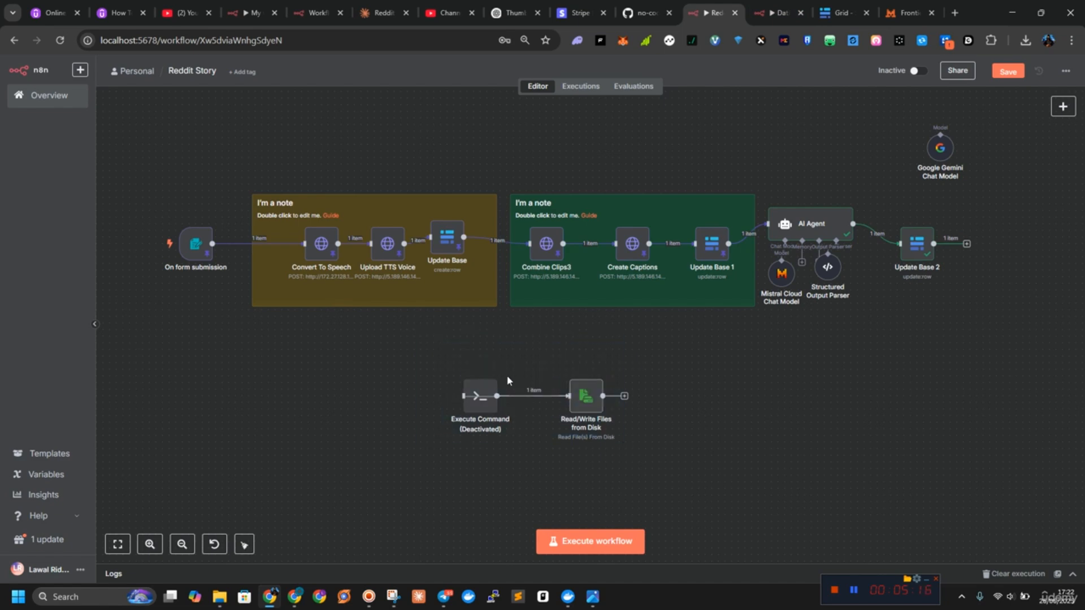
left_click(469, 371)
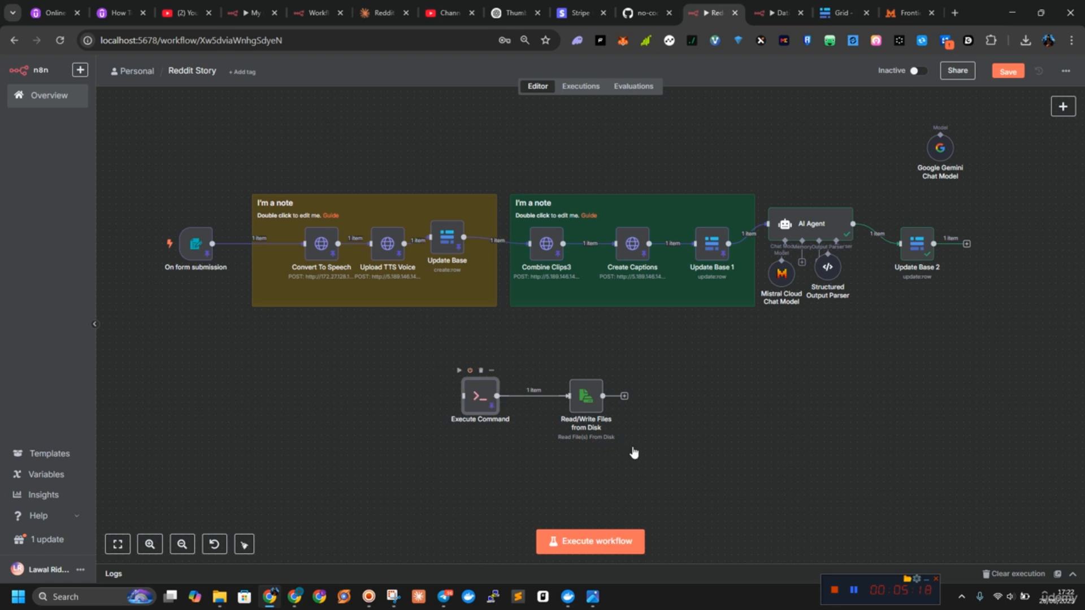
left_click_drag(967, 244, 465, 396)
Replace downloaded_video in the Execute Command node's ffmpeg command with the {{ $json.Title }} expression, keeping the .mp4 extension.
double_click(471, 403)
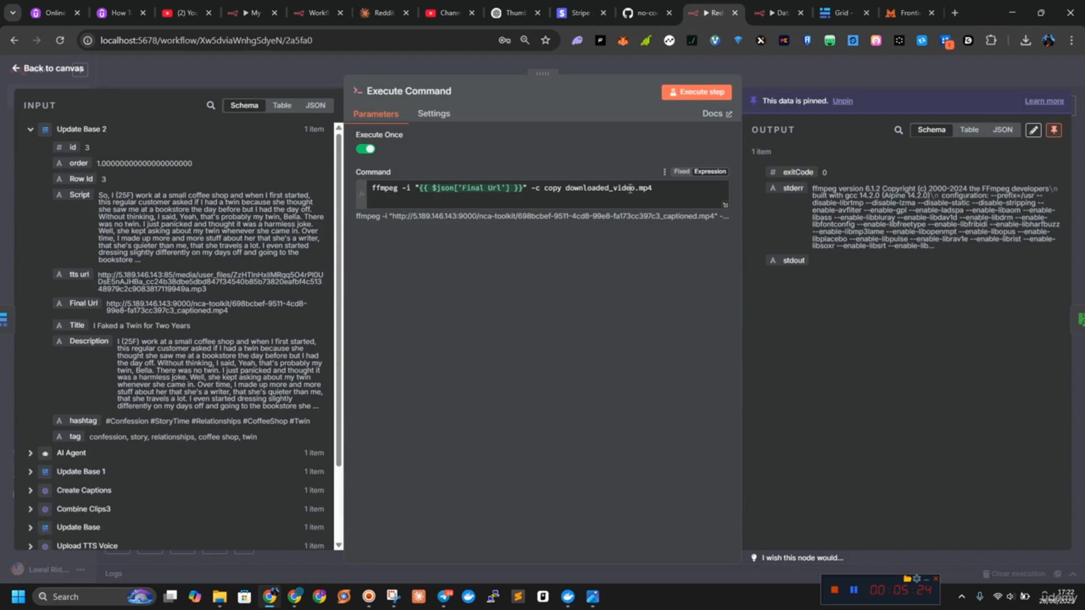
left_click_drag(636, 186, 553, 187)
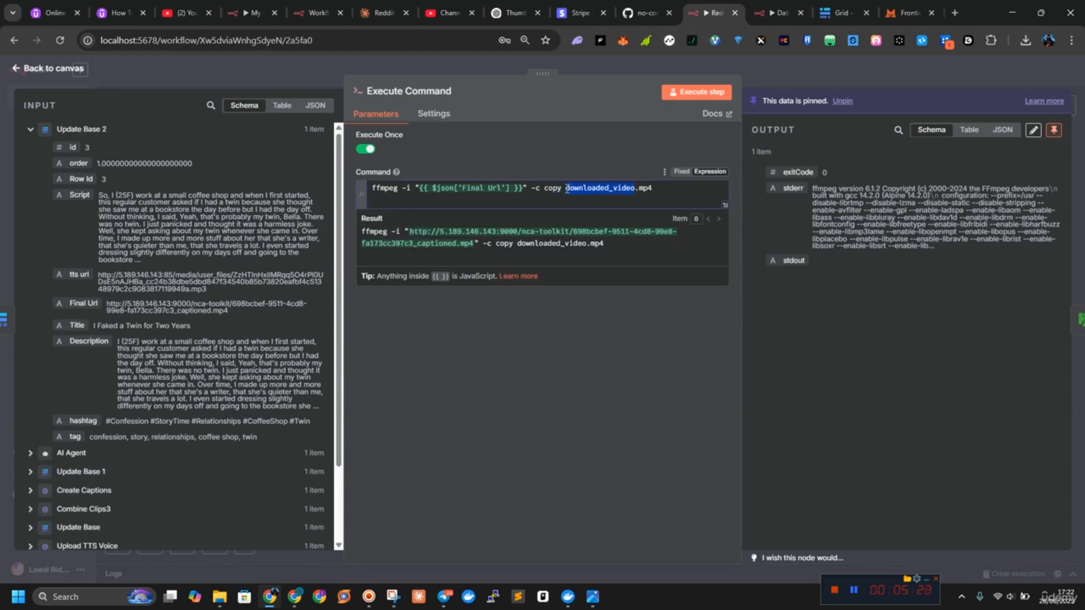
key("BackSpace")
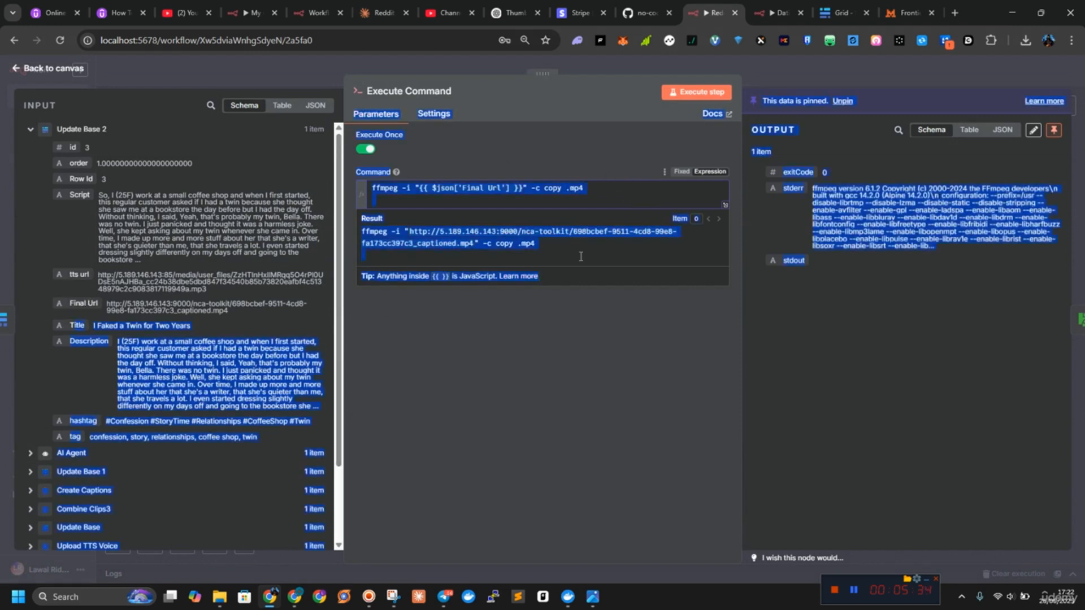
left_click(493, 315)
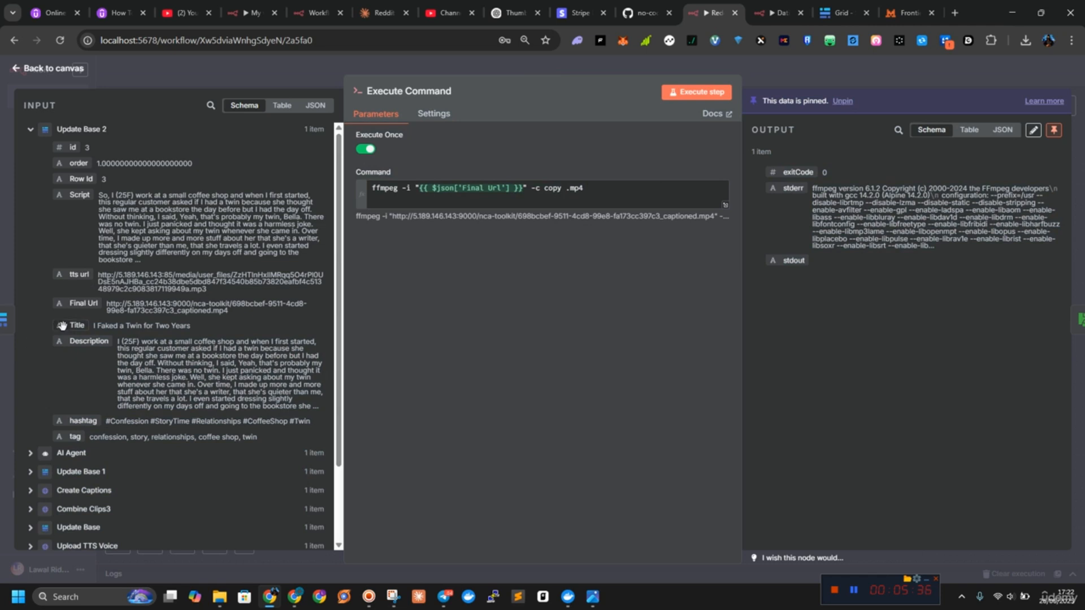
left_click_drag(76, 326, 565, 191)
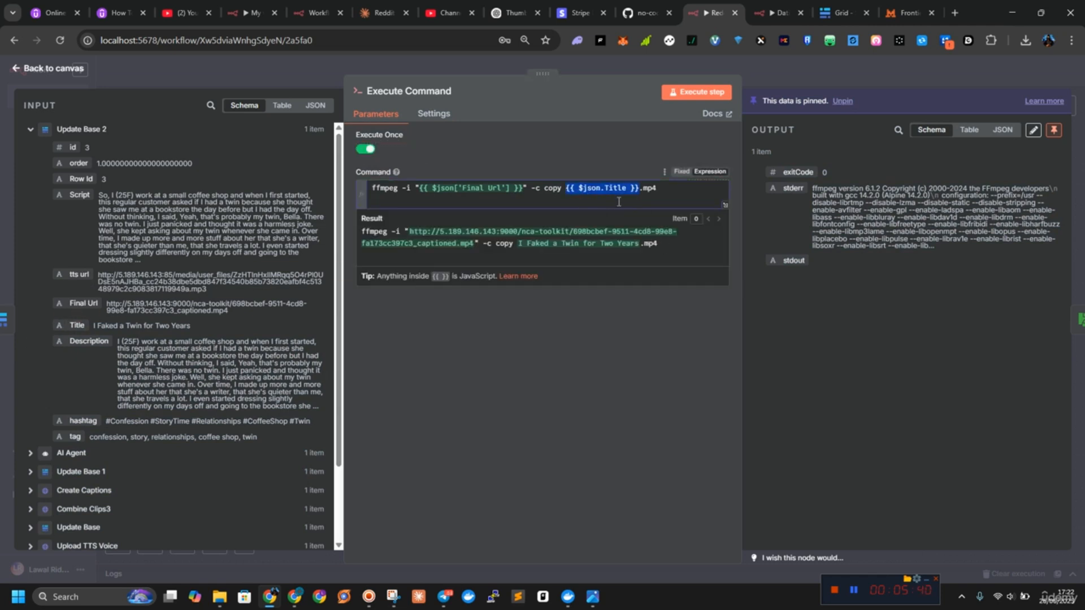
Unpin the Execute Command node's output data and test-run the node.
left_click(711, 94)
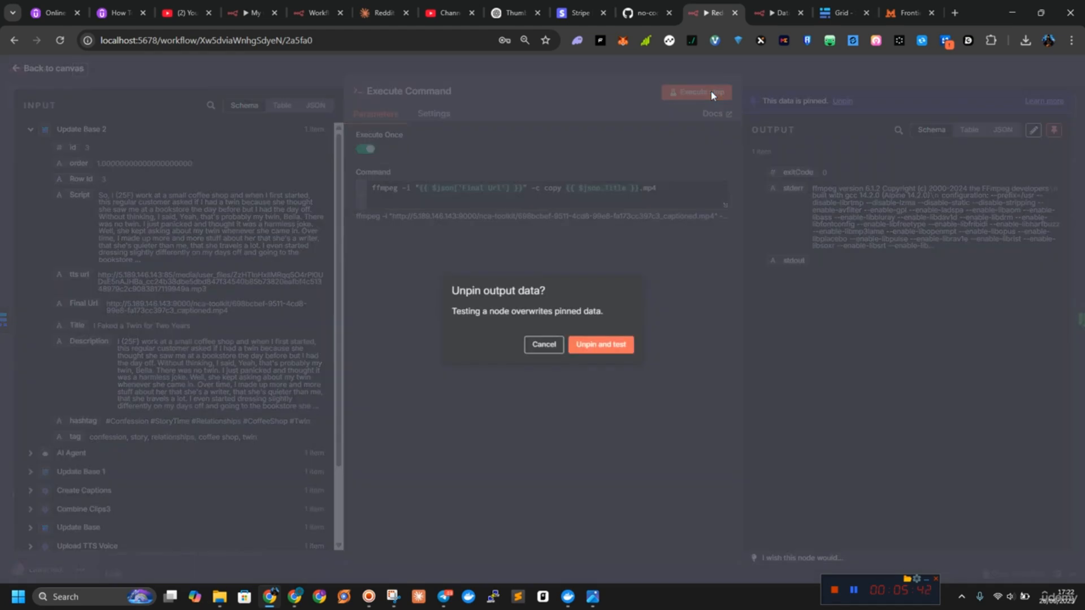
left_click(598, 348)
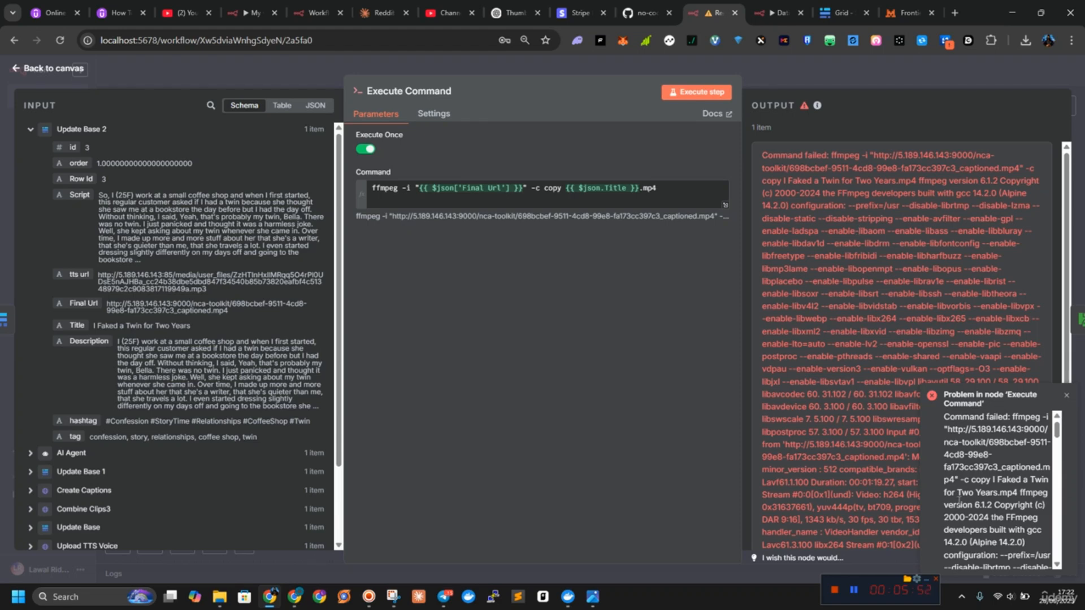
left_click(1067, 397)
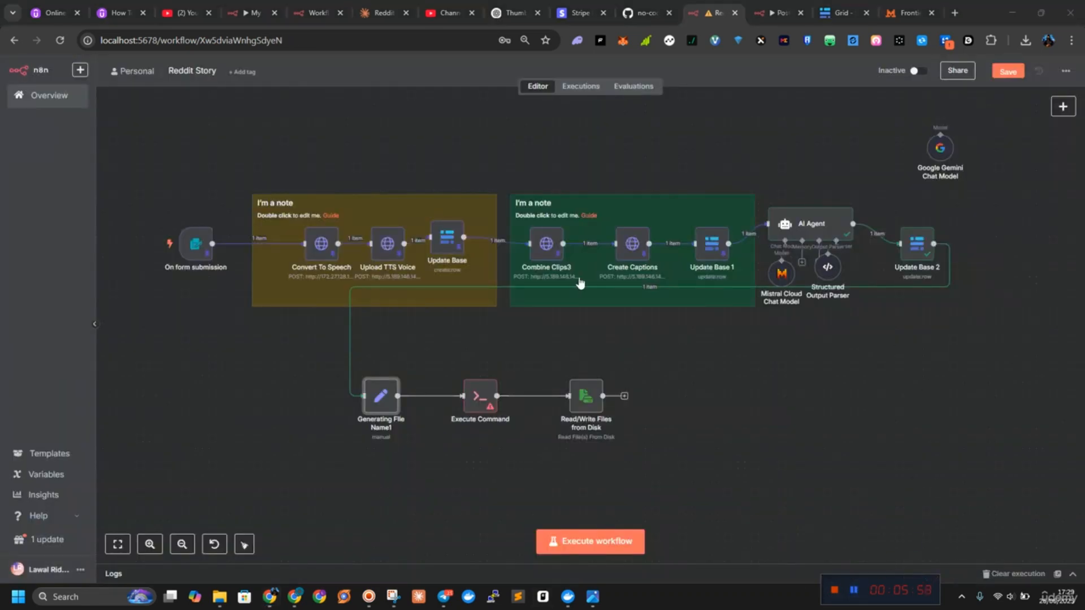
Rename the Generating File Name1 node to Generating Video Name and return to the canvas.
double_click(382, 399)
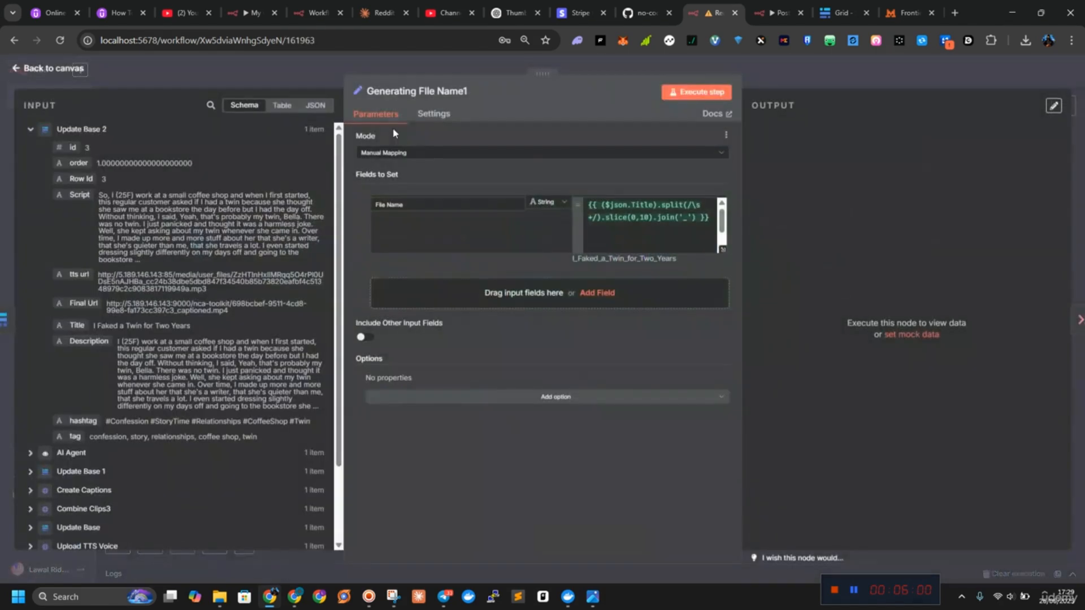
left_click(438, 92)
left_click(456, 91)
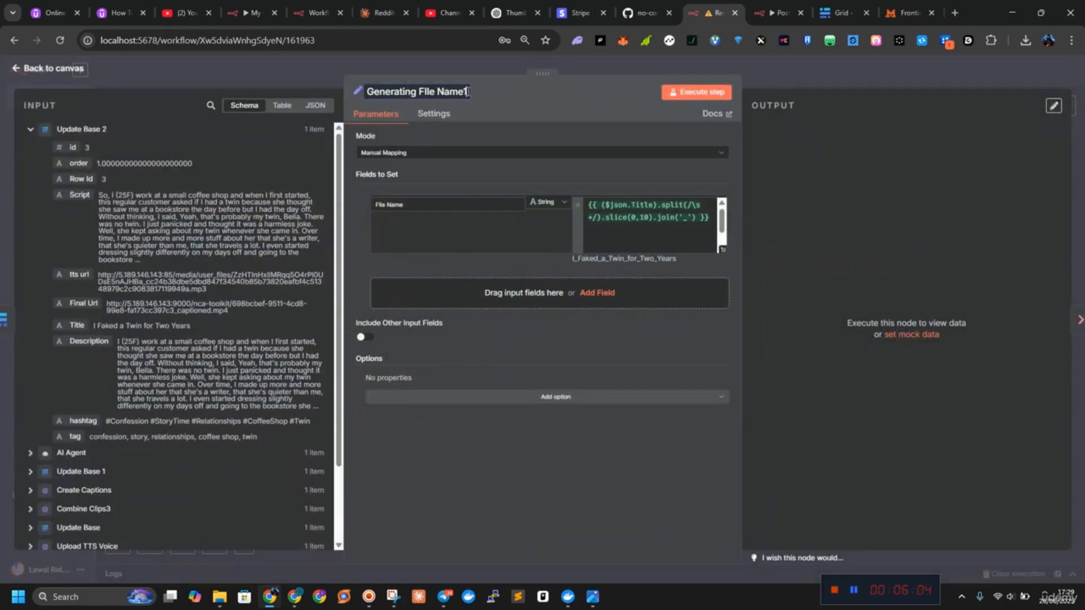
key("BackSpace")
key("BackSpace")
key("BackSpace")
type("me")
double_click(428, 91)
type("Video")
left_click(477, 92)
left_click(157, 70)
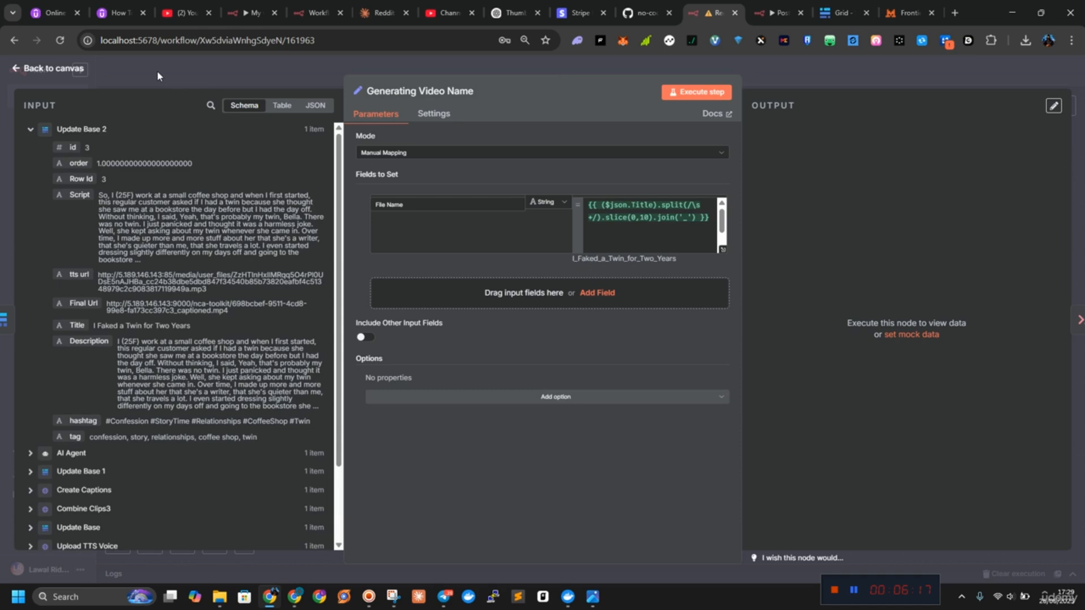
left_click(68, 69)
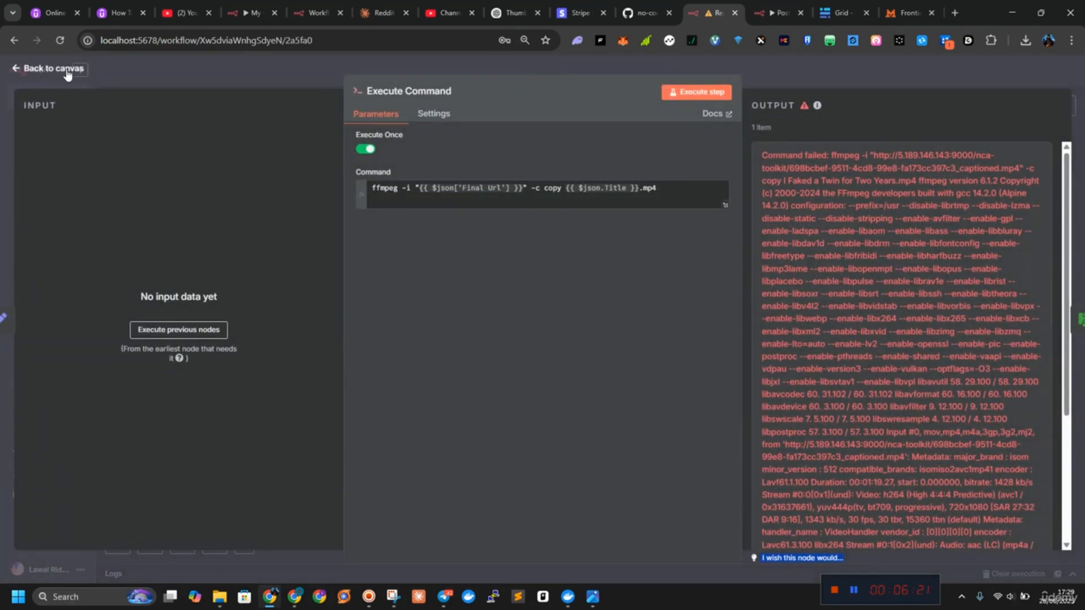
left_click(68, 73)
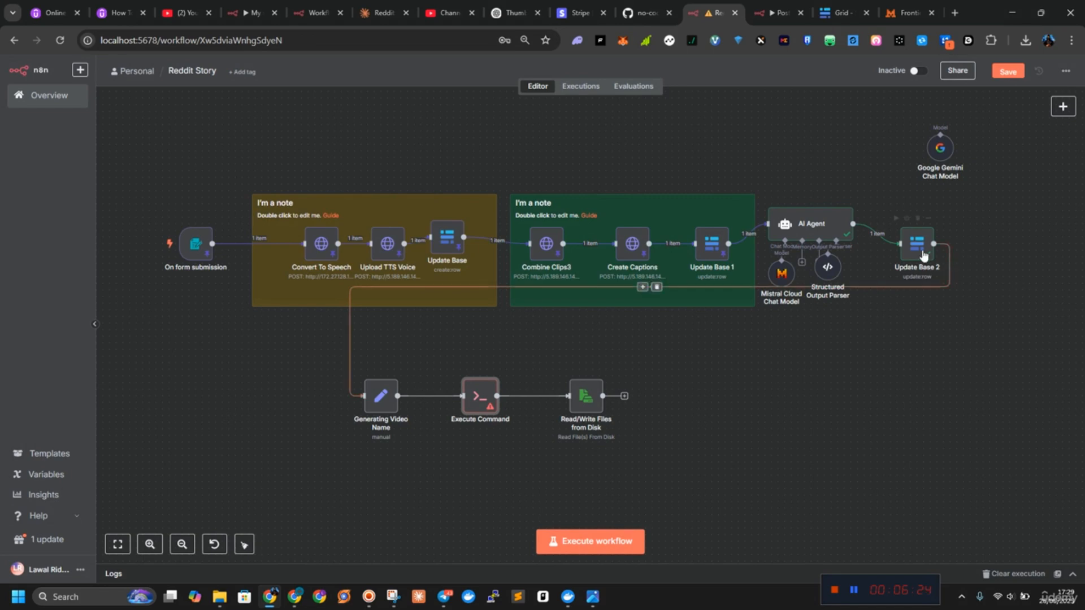
Pin the output data of the AI Agent and Update Base 2 nodes.
right_click(809, 230)
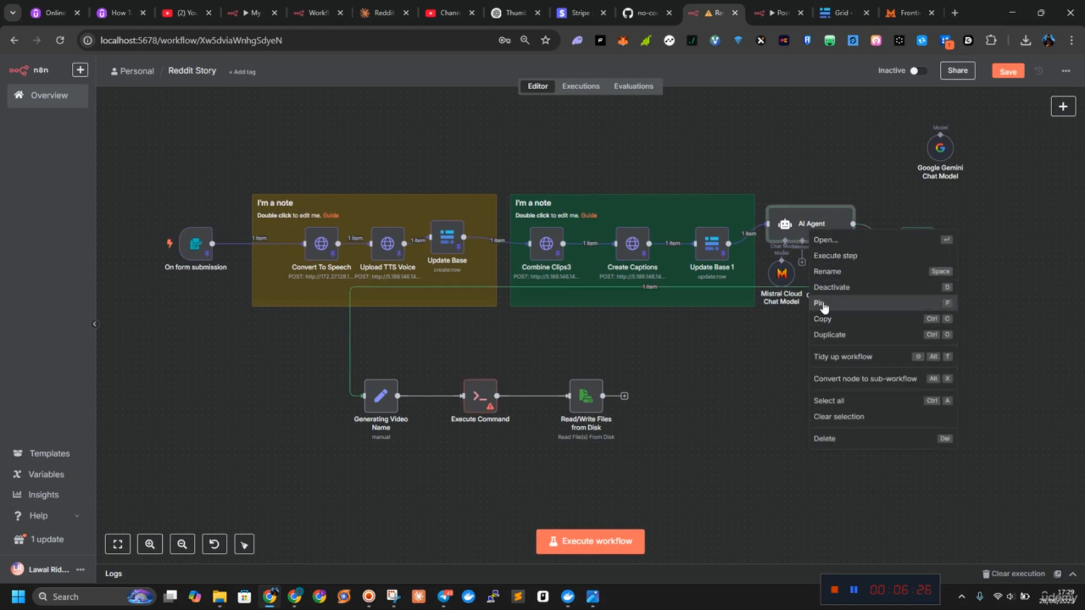
left_click(822, 303)
right_click(913, 242)
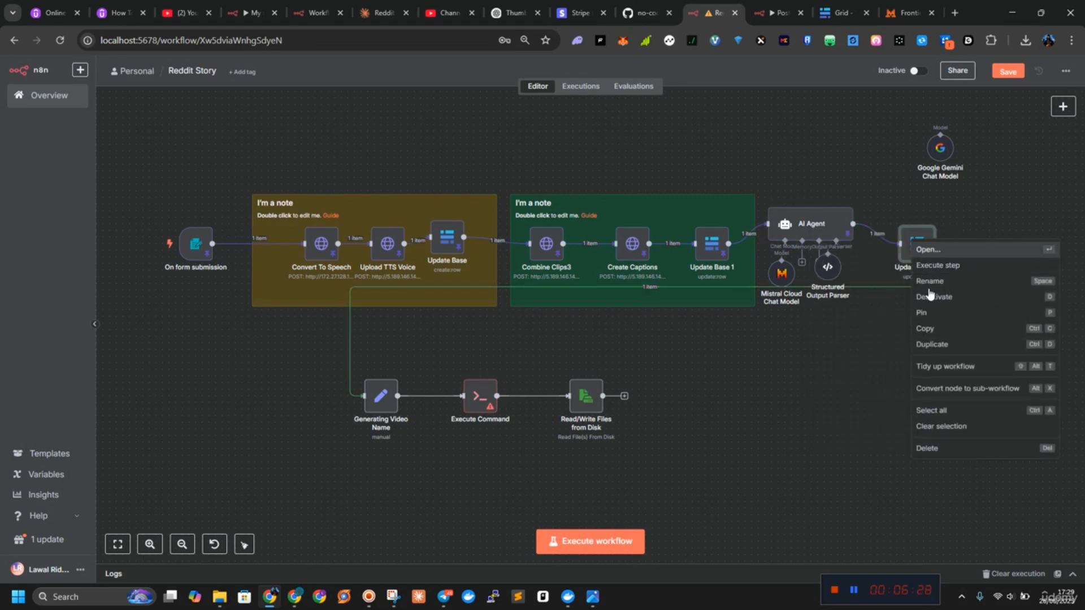
left_click(923, 313)
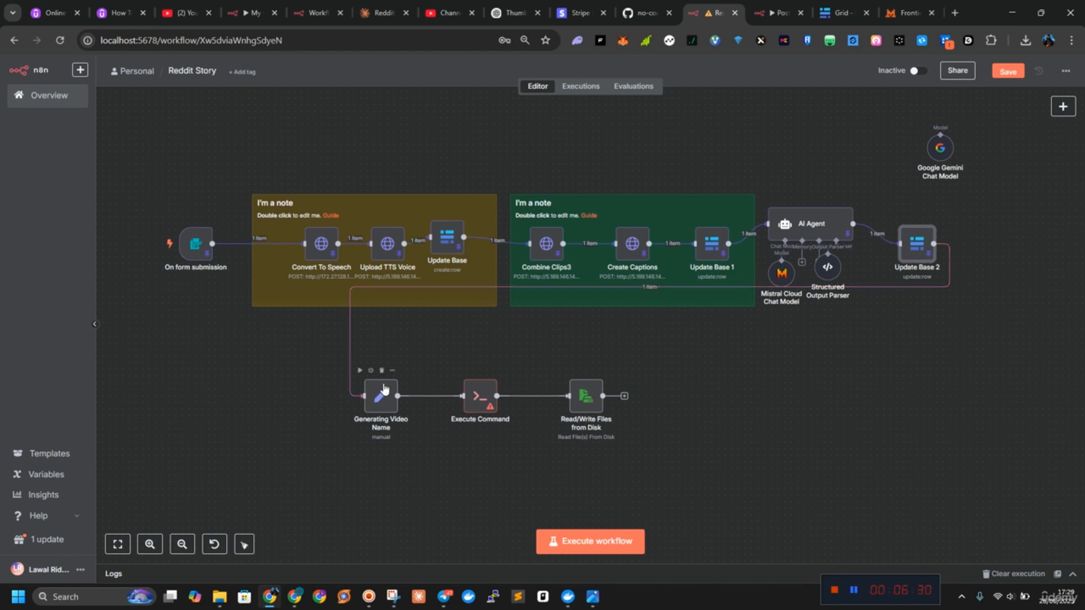
Run the Generating Video Name node and use its {{ $json['File Name'] }} as the output file name in Execute Command's ffmpeg command.
left_click(366, 382)
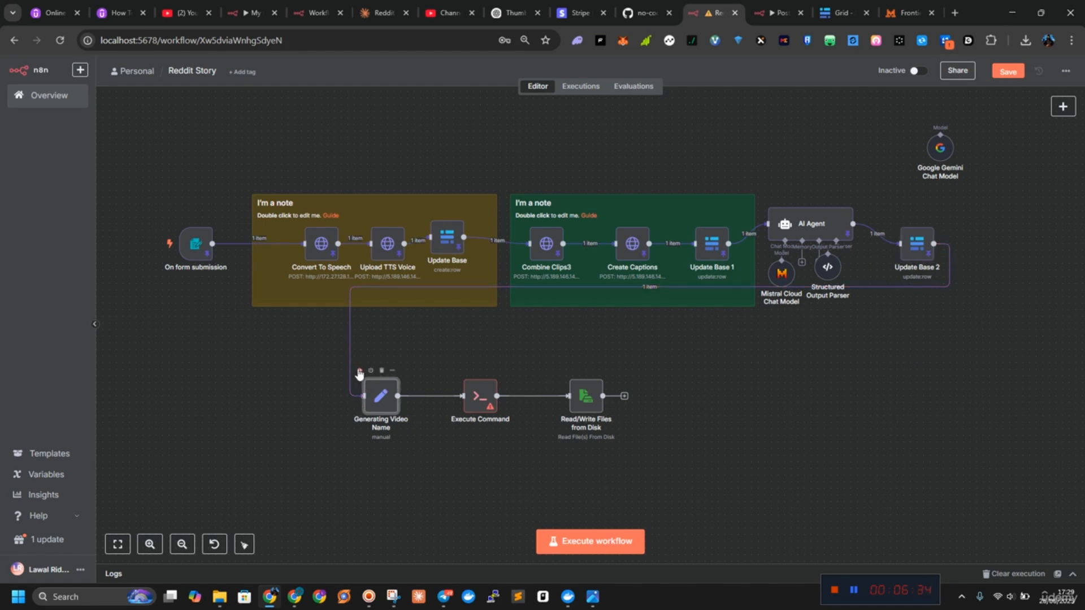
left_click(360, 371)
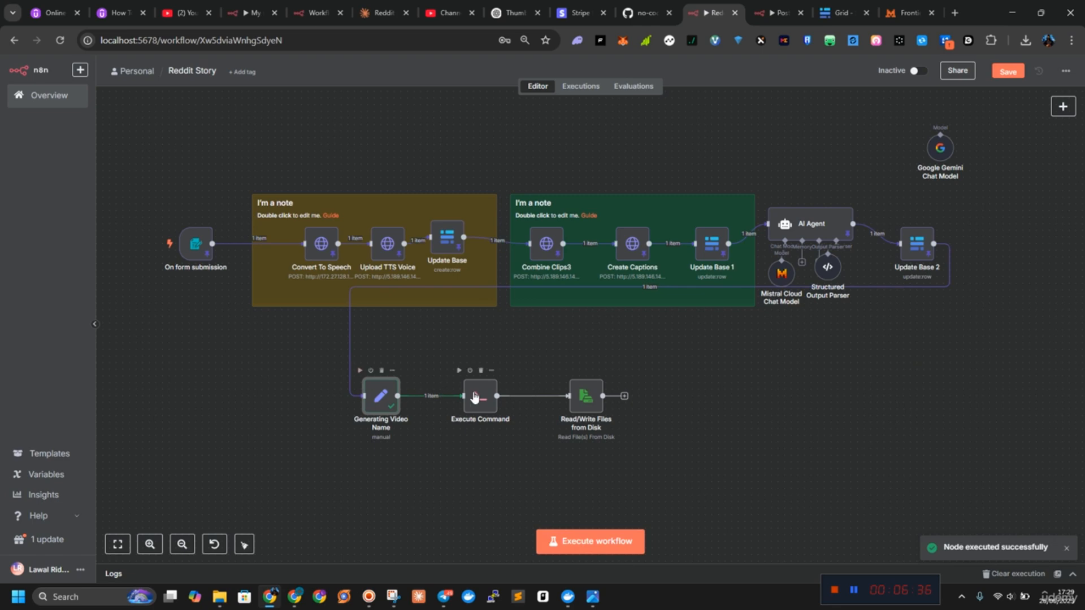
double_click(475, 399)
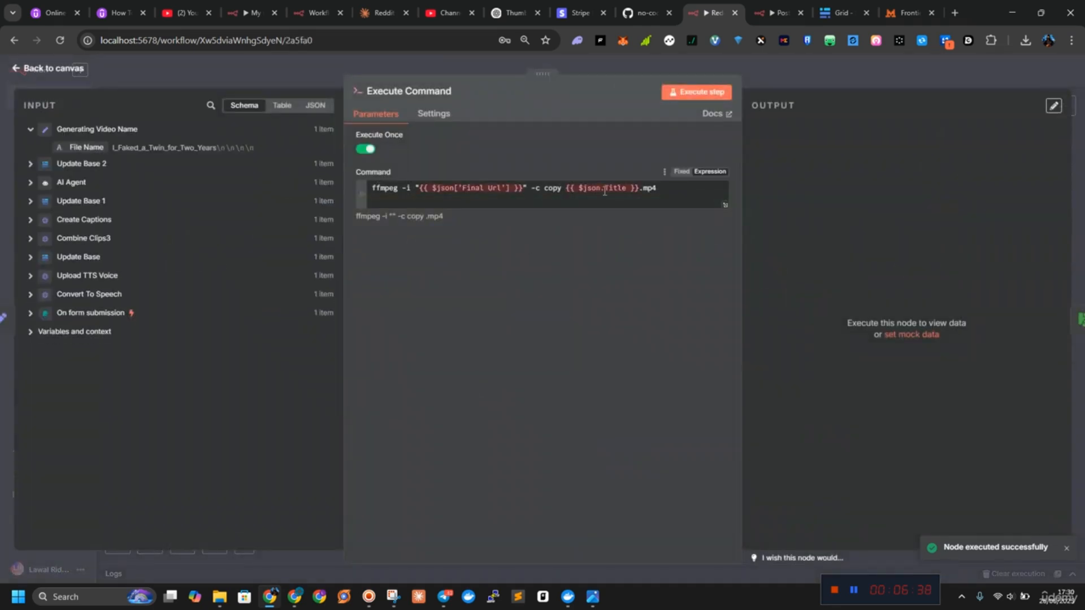
left_click_drag(641, 189, 572, 190)
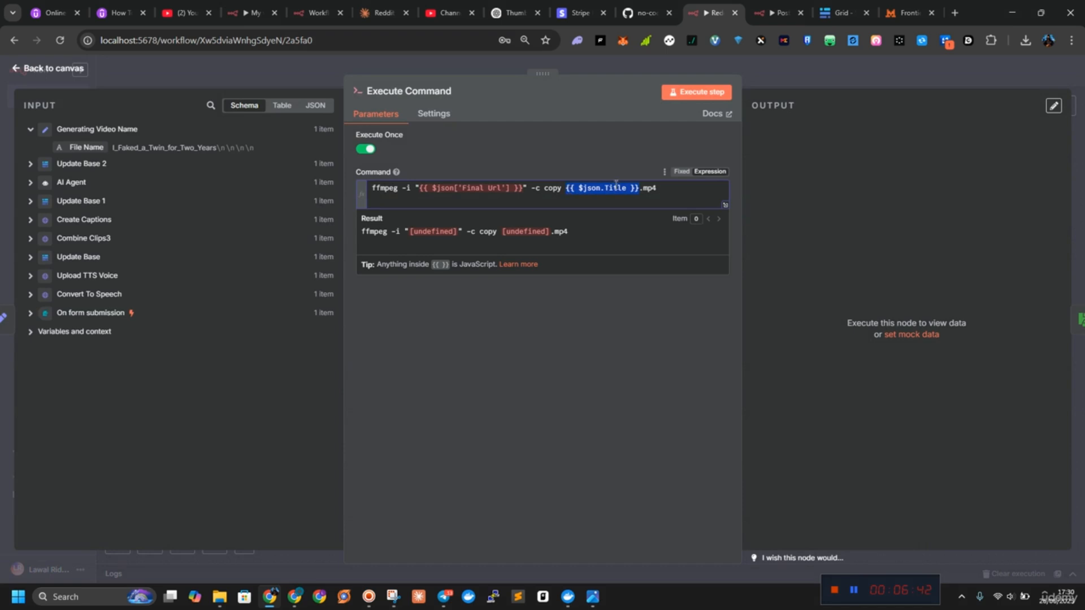
key("BackSpace")
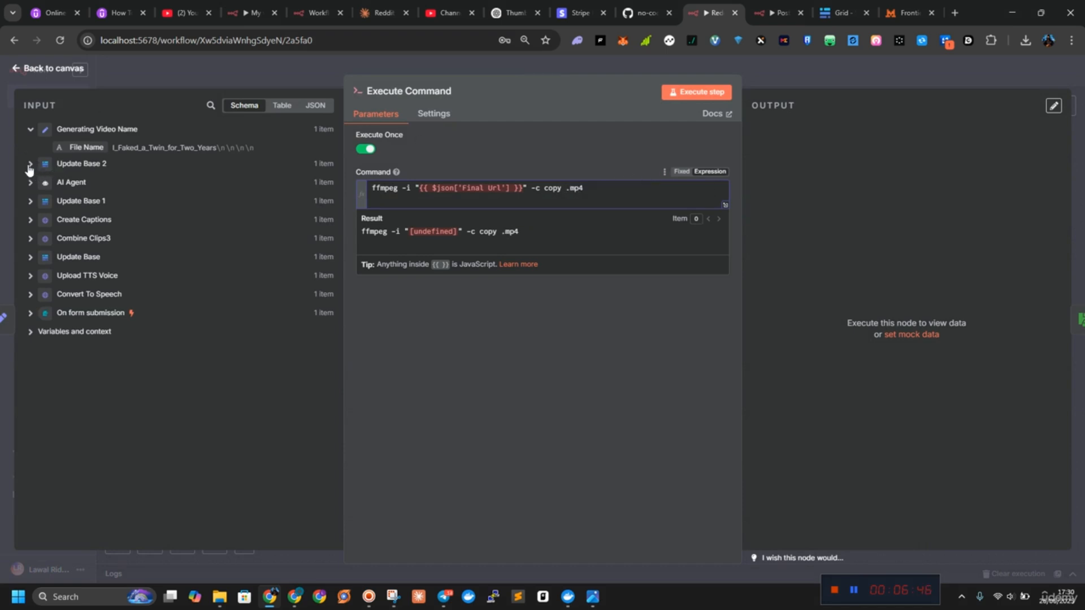
left_click_drag(80, 148, 437, 189)
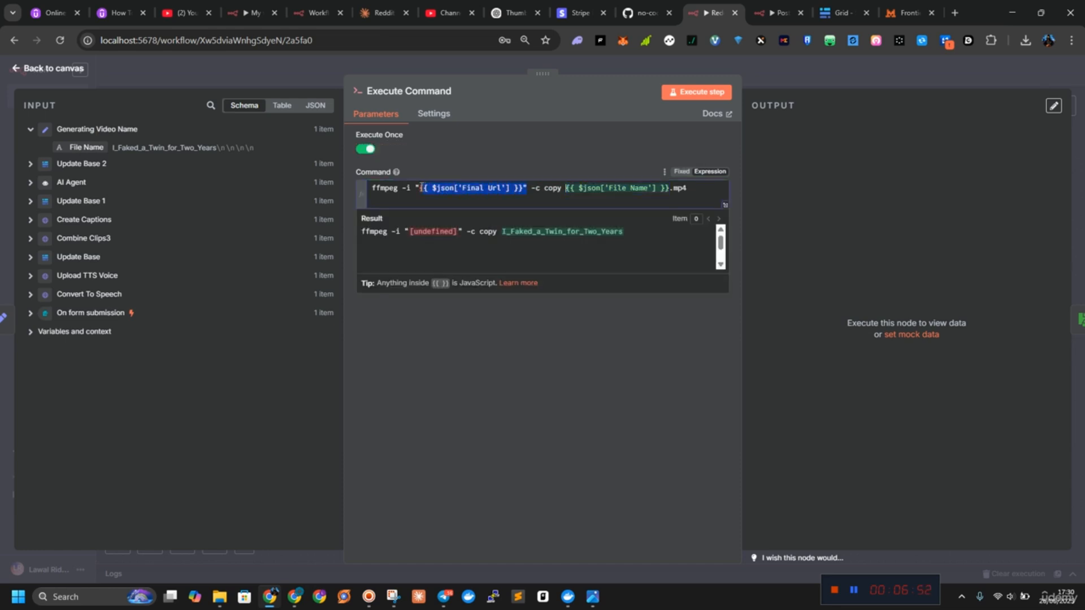
Set the quoted ffmpeg input to {{ $('Update Base 2').item.json['Final Url'] }} in the Execute Command node and return to the canvas.
key("BackSpace")
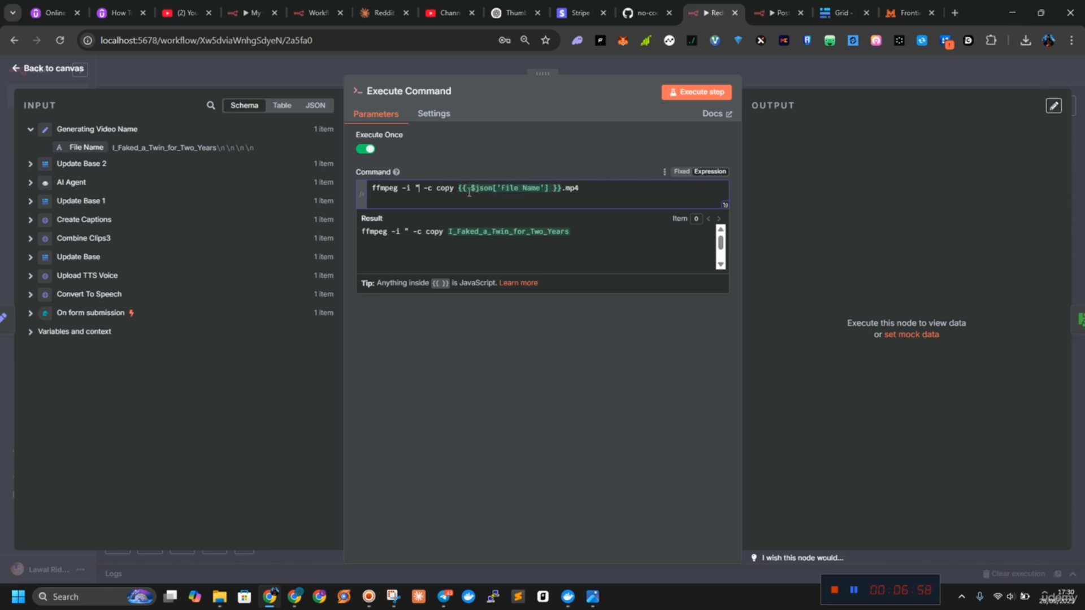
type("\"\"")
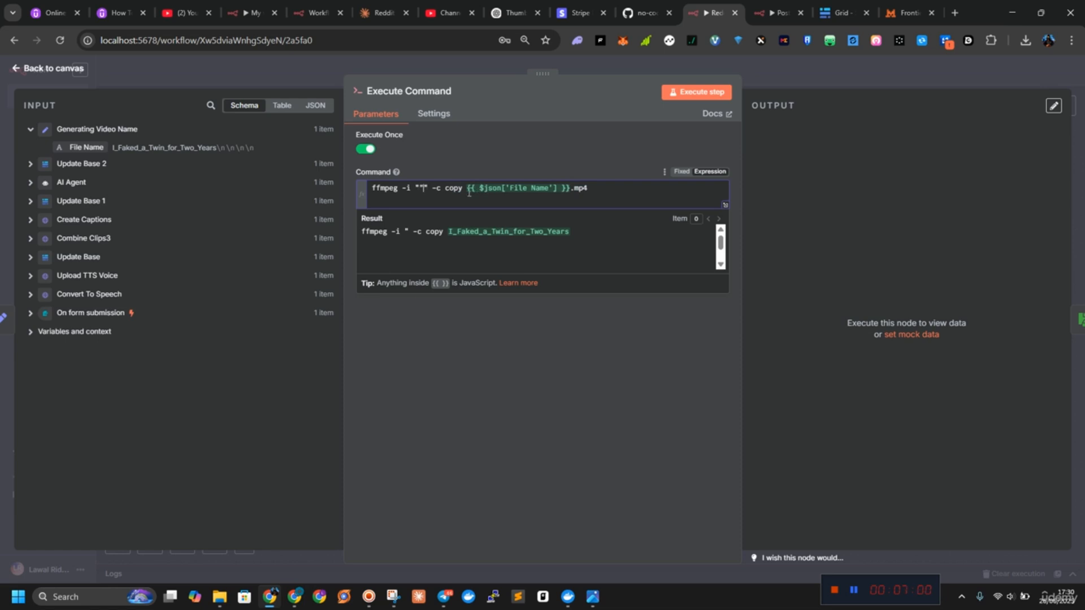
key("BackSpace")
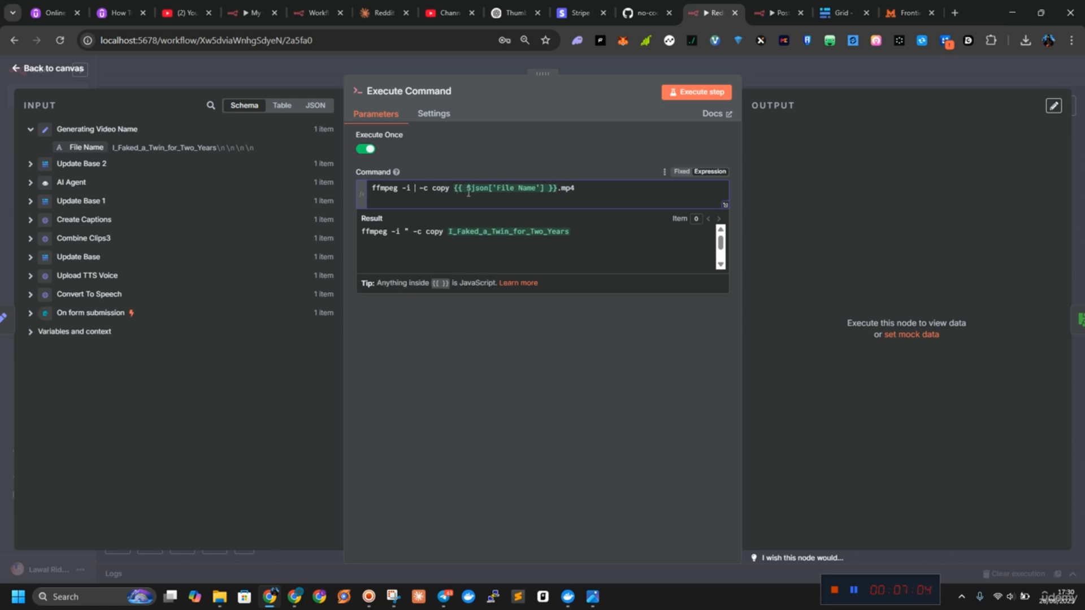
type("\"")
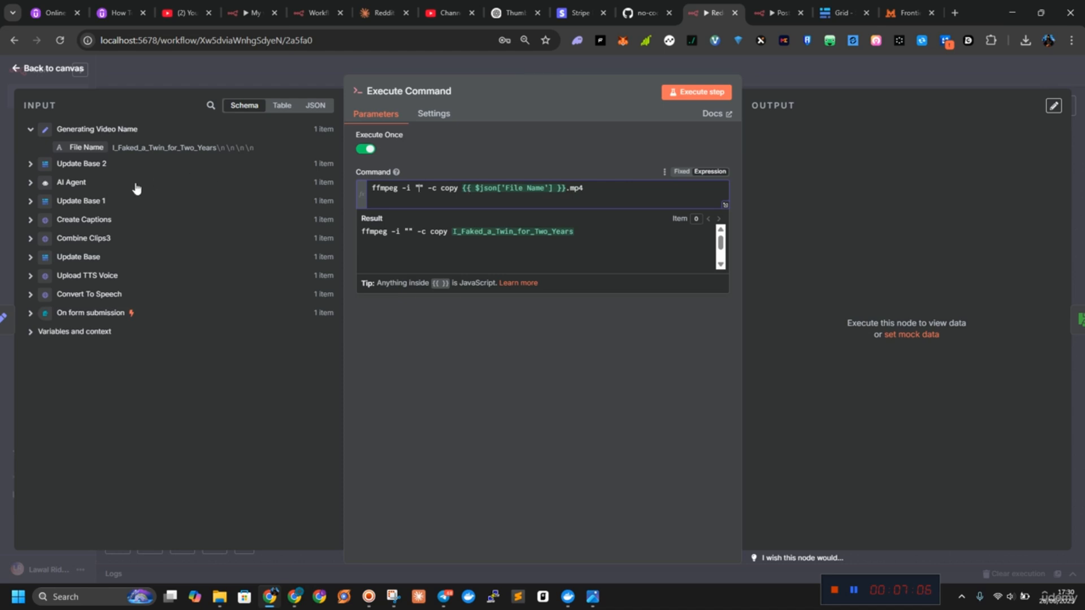
left_click(31, 164)
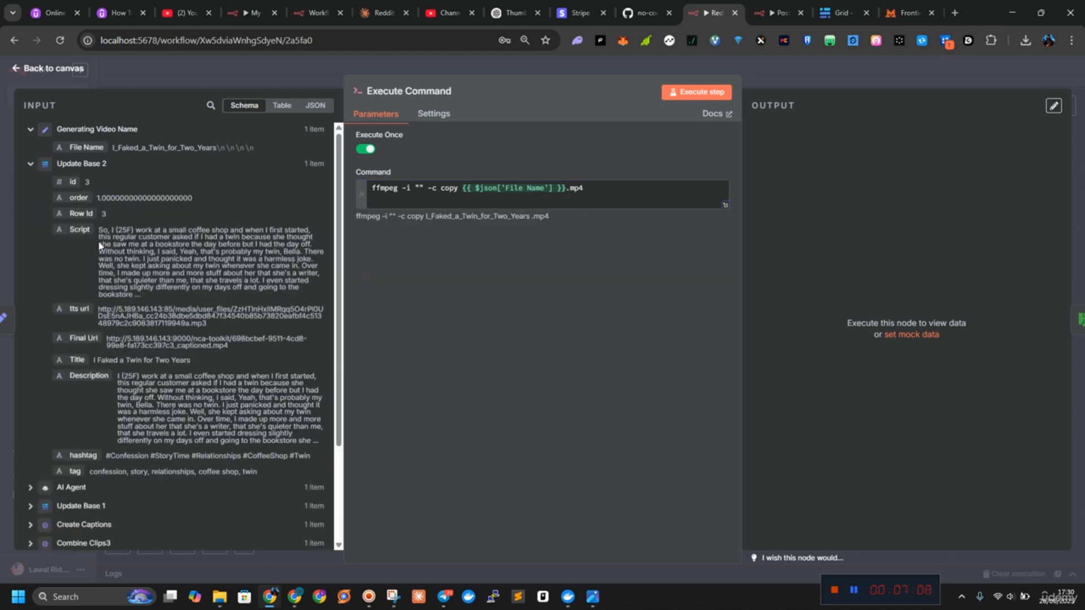
left_click_drag(77, 338, 419, 188)
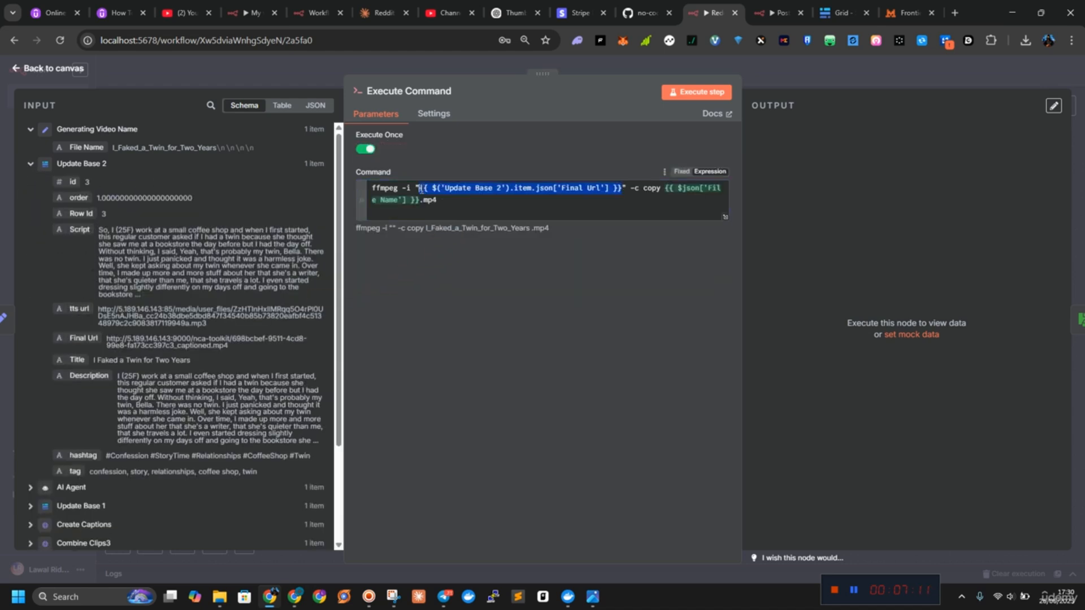
left_click(623, 147)
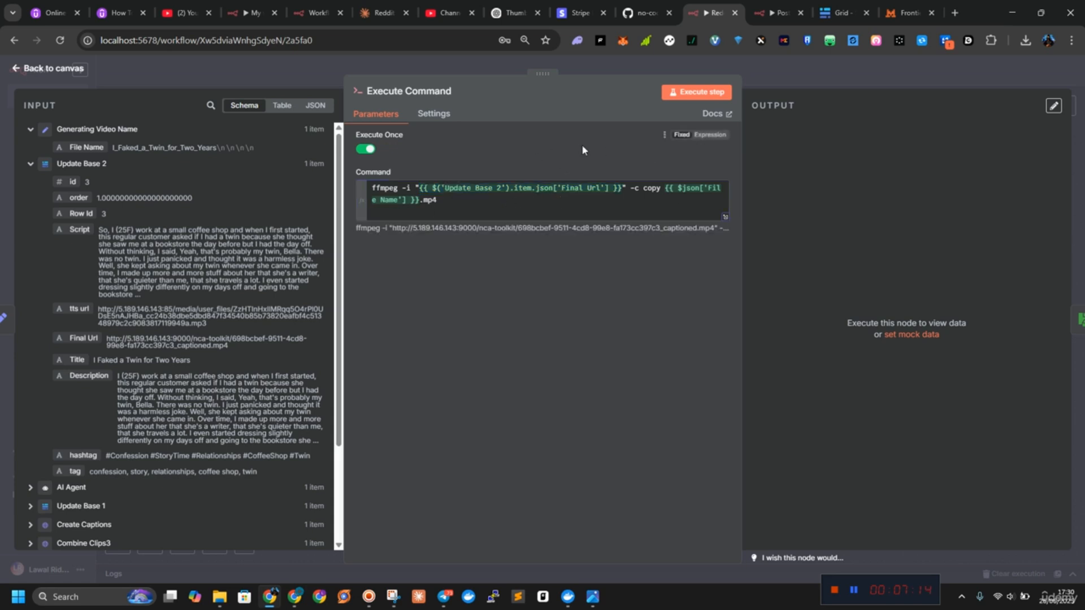
left_click(48, 69)
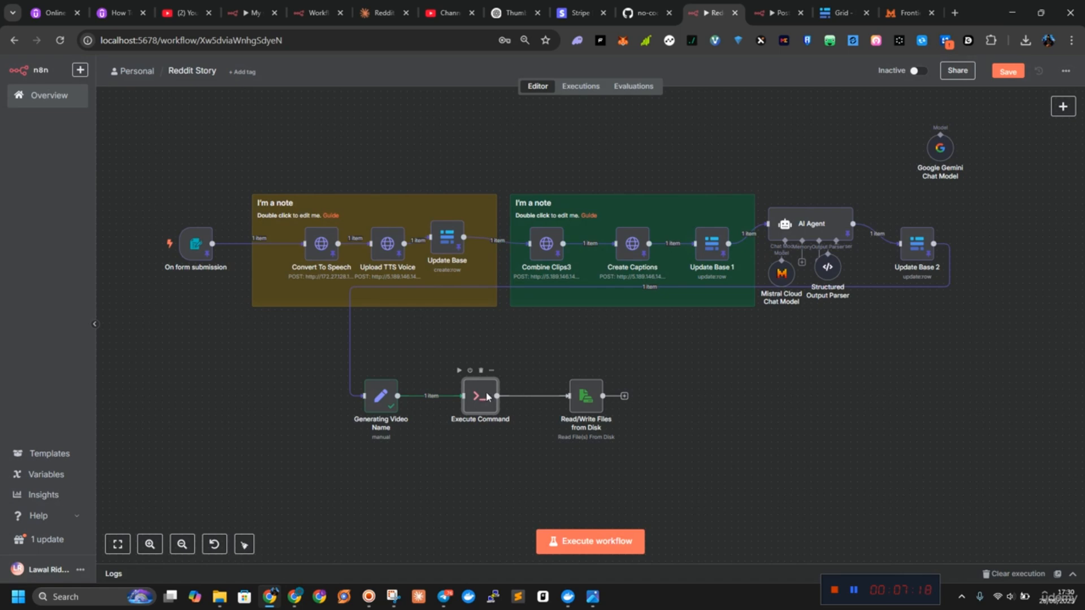
Copy {{ $json['File Name'] }}.mp4 from the Execute Command node and use it as the File(s) Selector in Read/Write Files from Disk.
double_click(480, 395)
left_click_drag(665, 188, 674, 202)
key("ctrl+c")
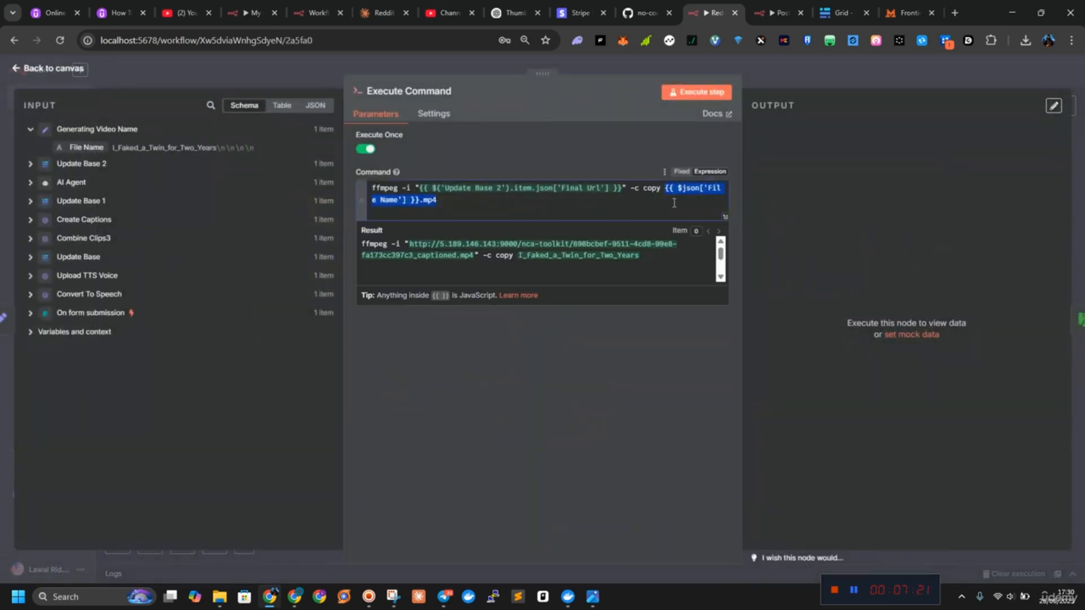
left_click(57, 68)
double_click(585, 406)
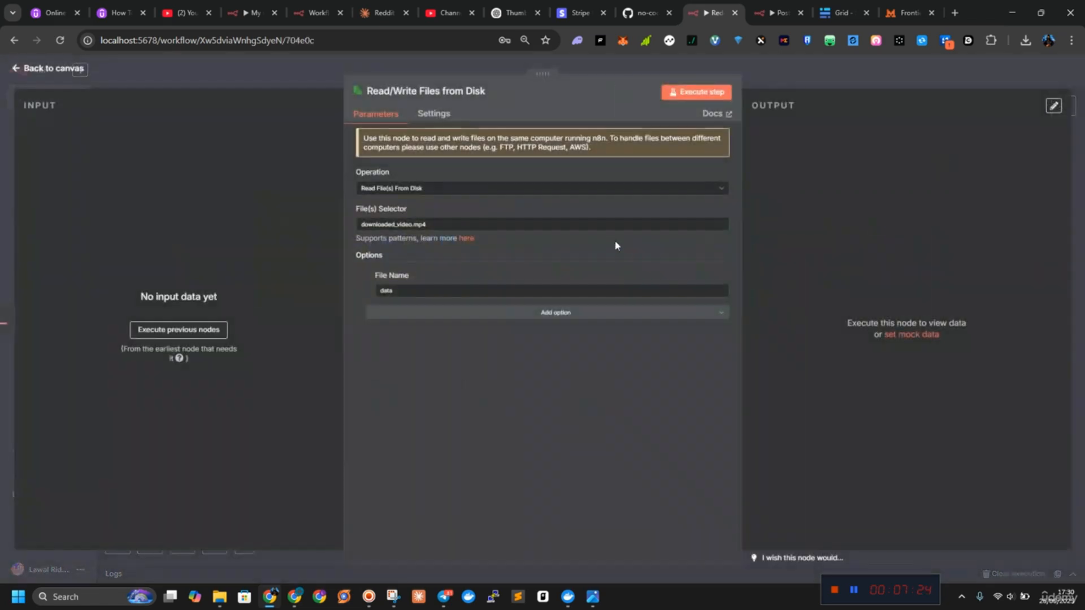
left_click(448, 222)
key("ctrl+a")
key("ctrl+v")
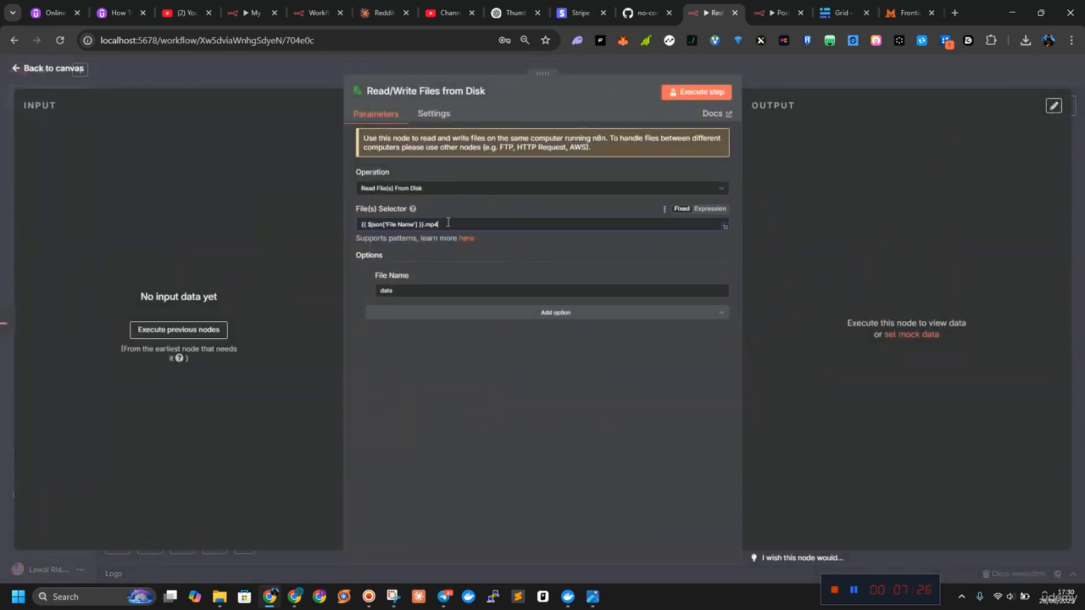
Run the Read/Write Files from Disk step, return to the canvas and read the Execute Command error details.
left_click(695, 92)
left_click(47, 72)
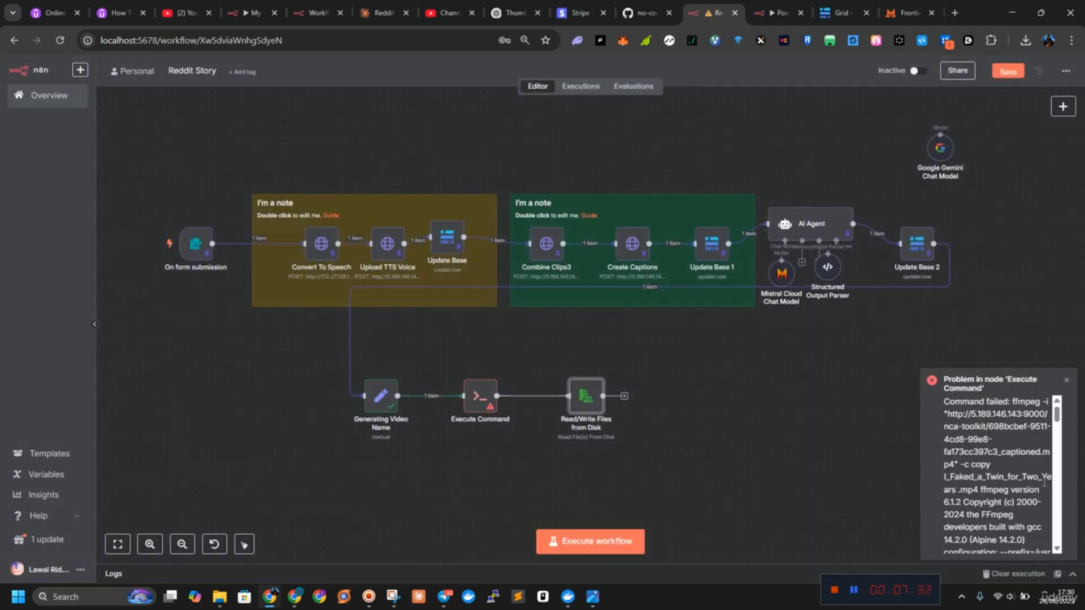
scroll(1044, 482, "down", 10)
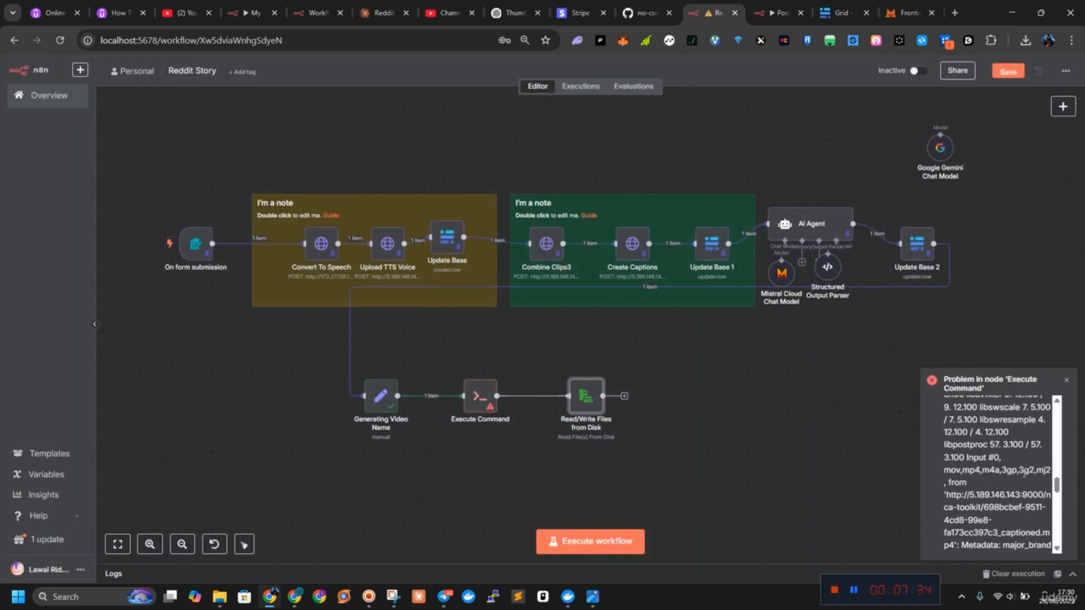
scroll(1024, 473, "down", 3)
Copy the full ffmpeg error text from the Execute Command output and submit it in a new ChatGPT chat.
double_click(480, 395)
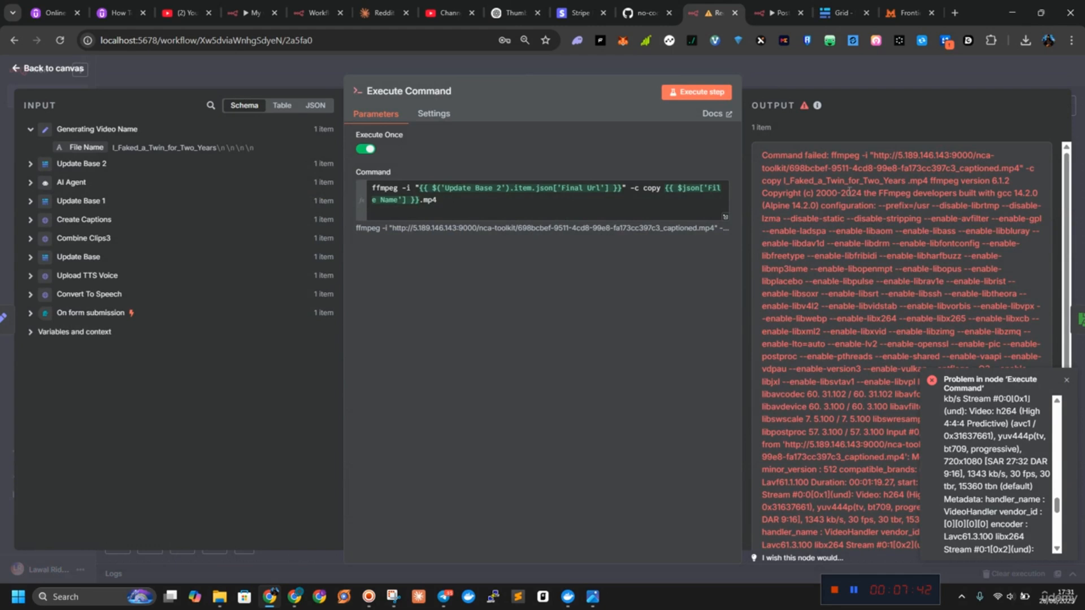
scroll(860, 201, "down", 4)
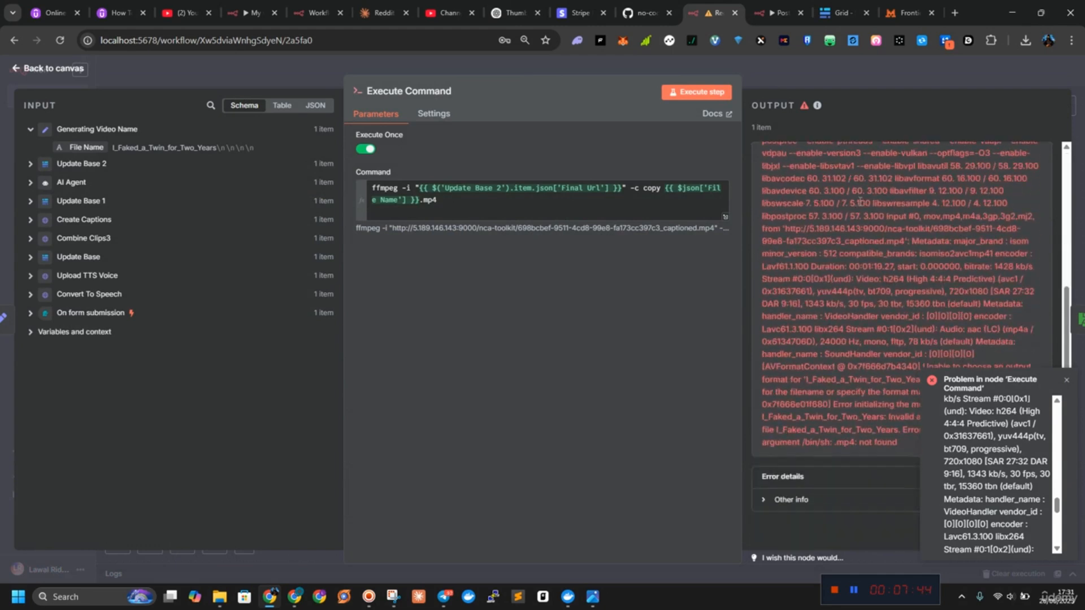
triple_click(860, 201)
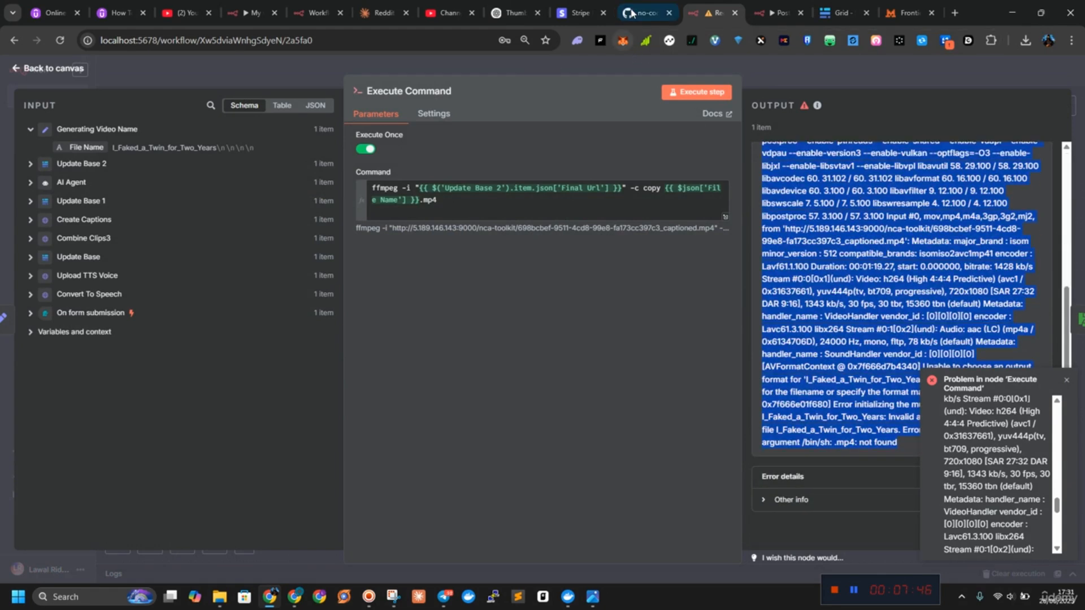
left_click(513, 13)
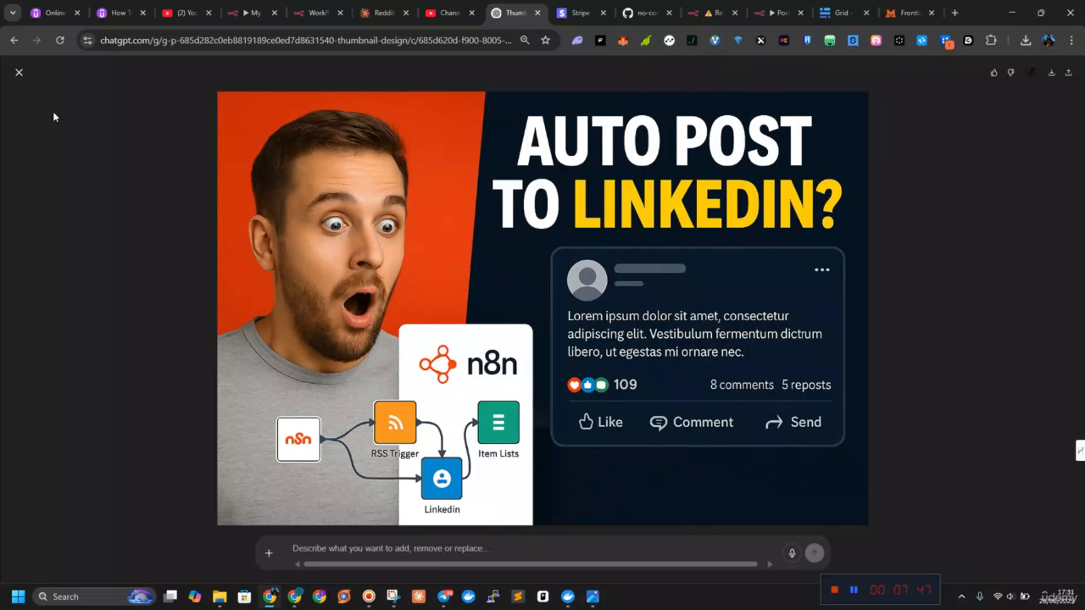
left_click(19, 72)
left_click(26, 96)
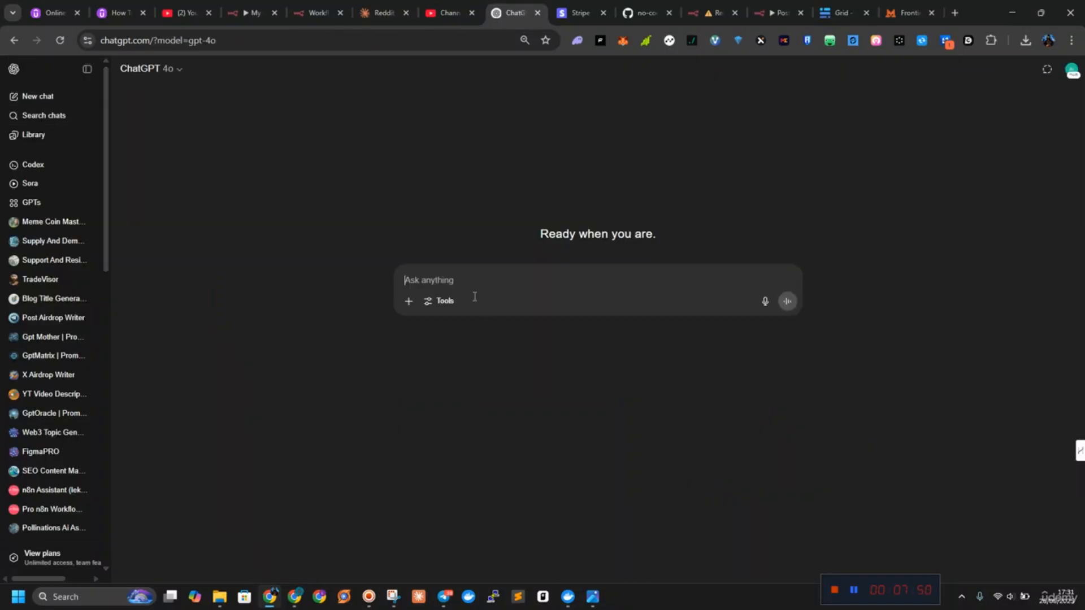
key("ctrl+v")
key("Return")
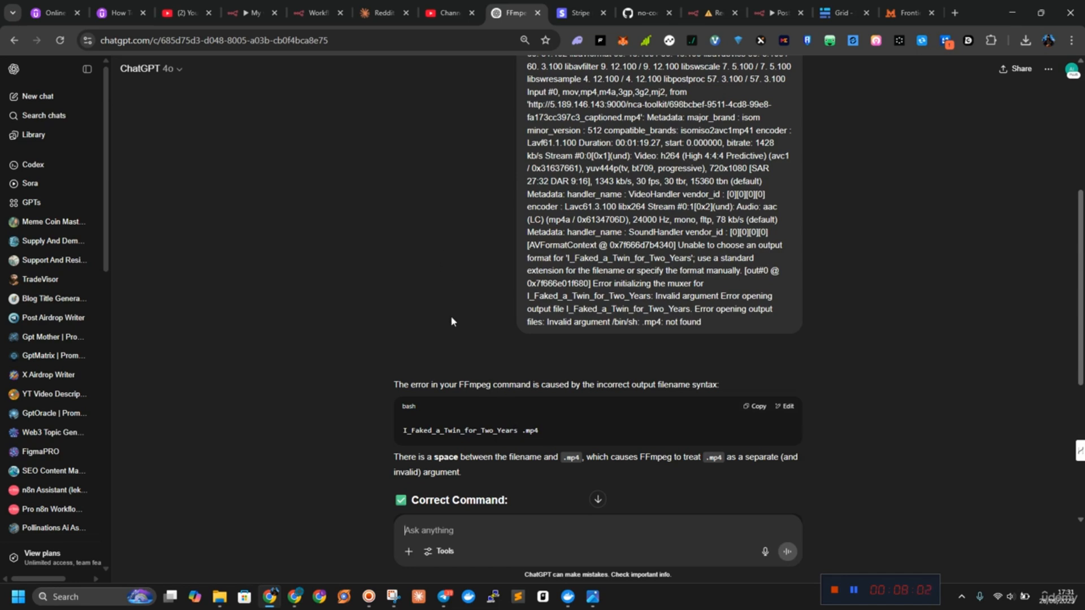
Back in n8n, try slice limits 5 and 6 in Generating Video Name's File Name expression, and reduce the call to slice(0).
left_click(712, 12)
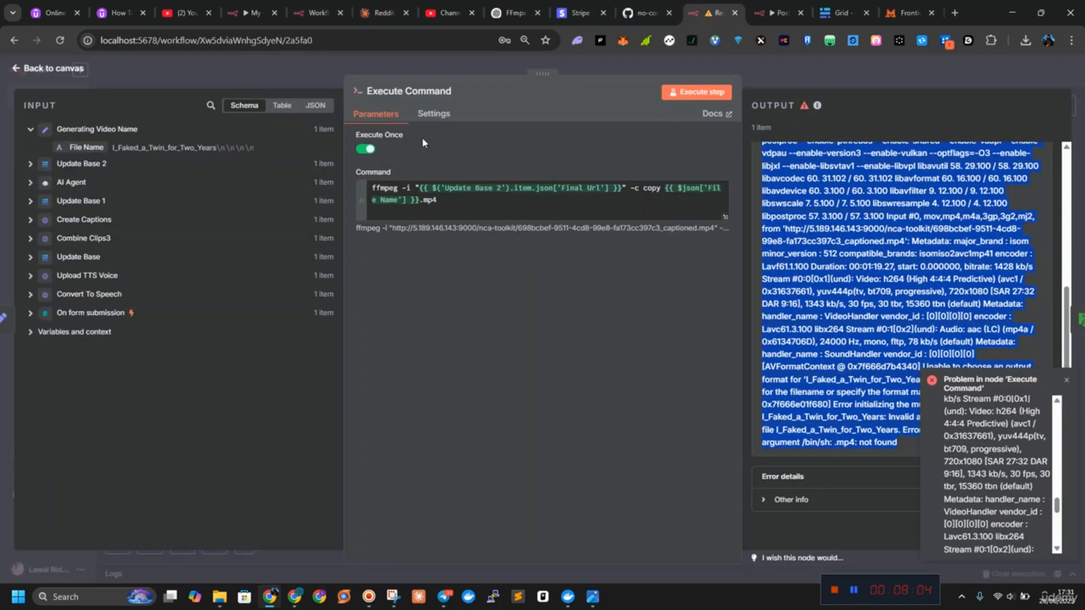
left_click(66, 72)
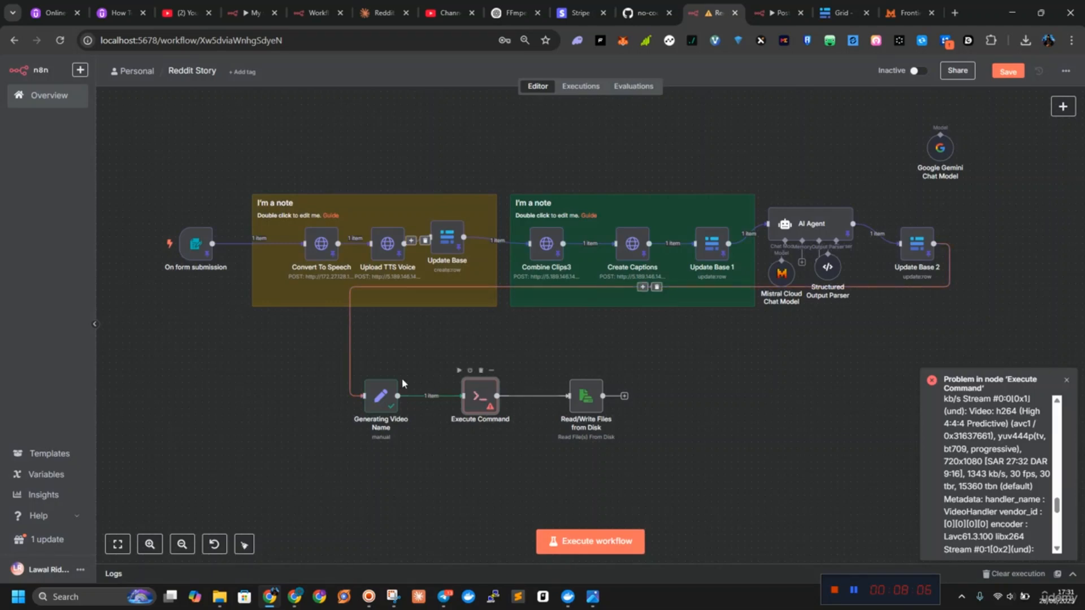
double_click(380, 396)
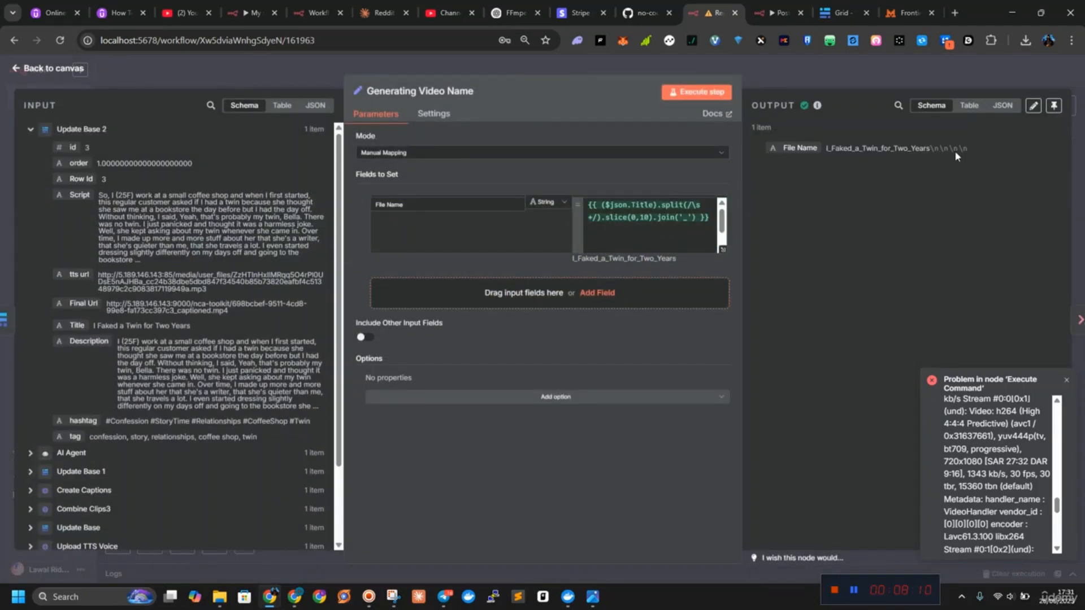
left_click(722, 249)
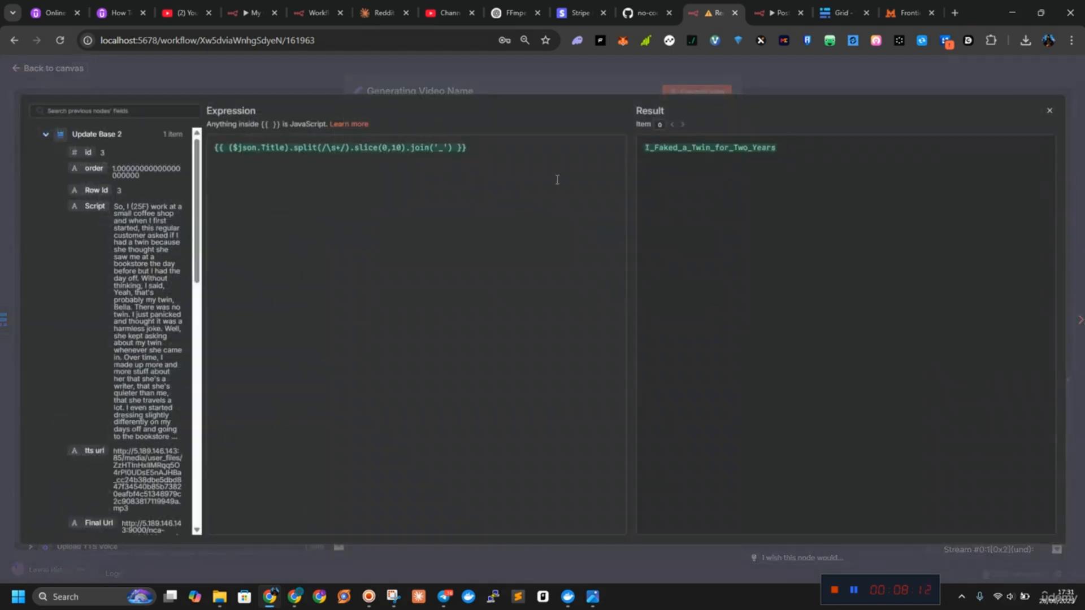
double_click(400, 148)
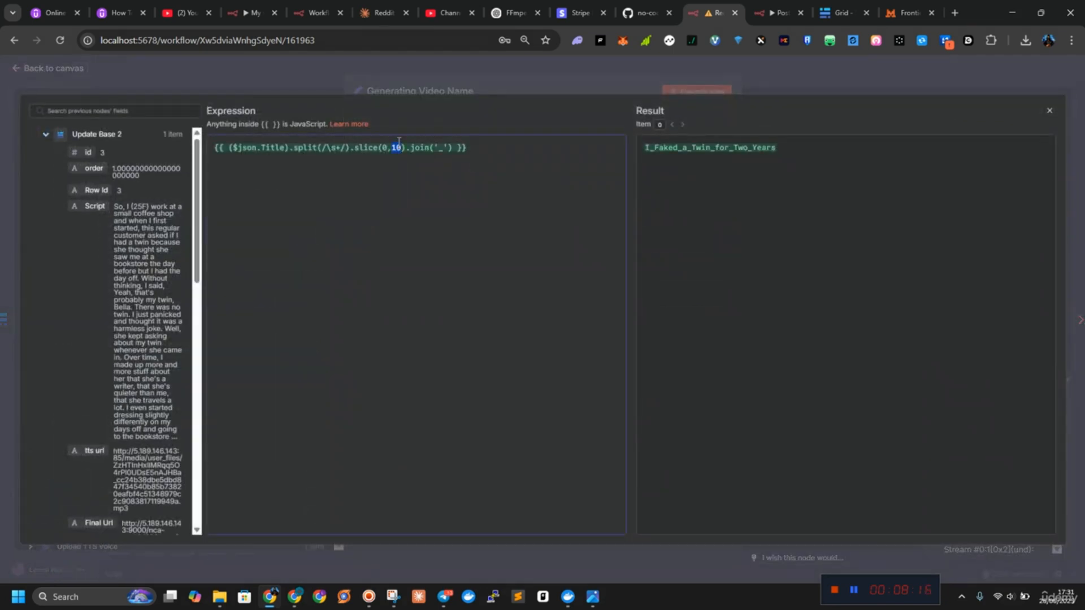
type("5")
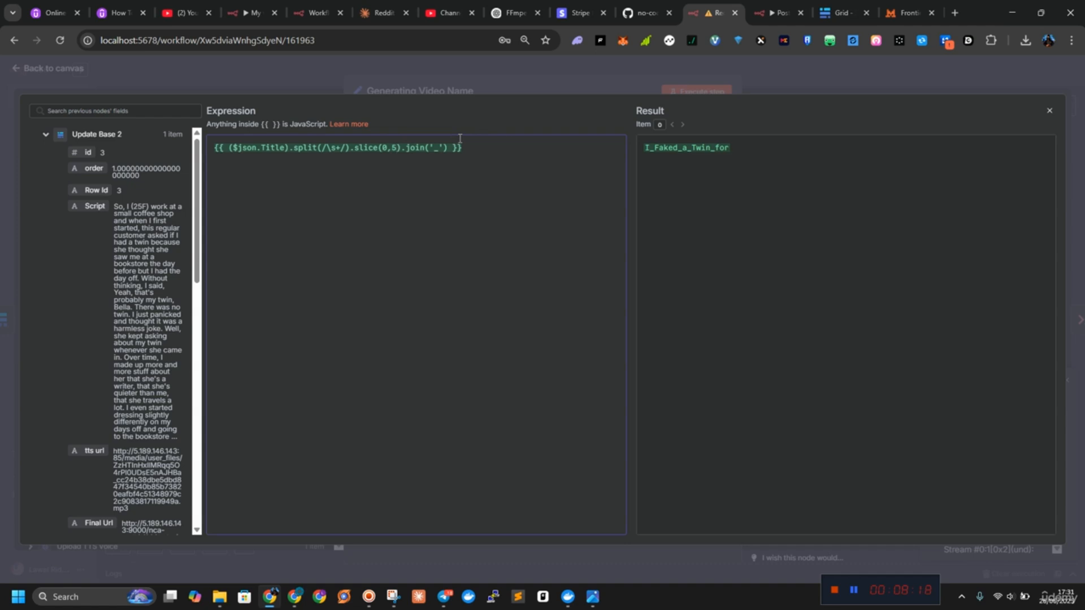
key("BackSpace")
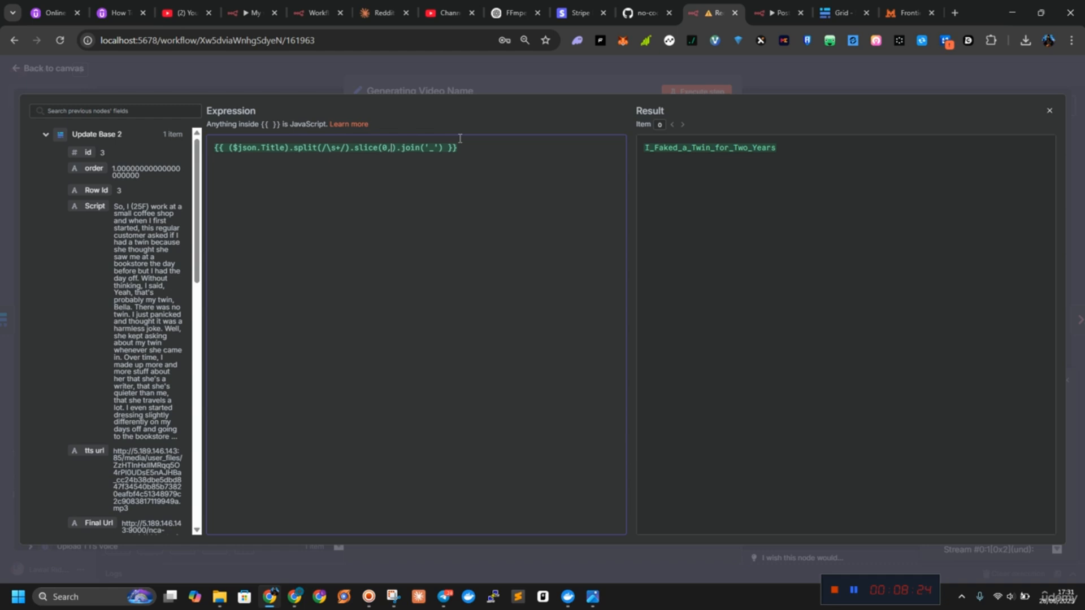
type("6")
key("BackSpace")
key("BackSpace")
left_click(505, 76)
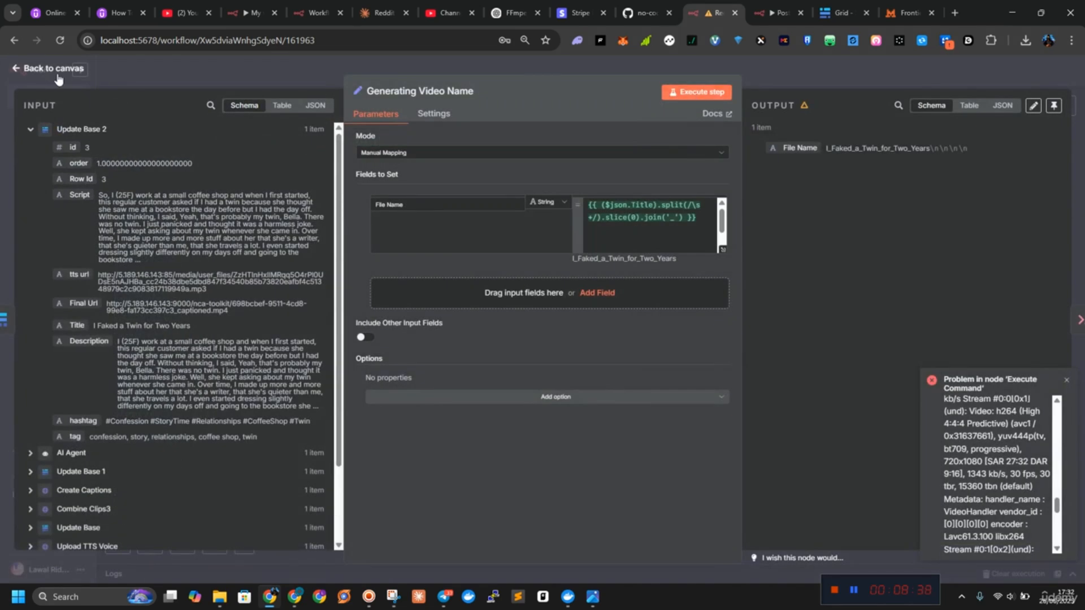
left_click(54, 69)
Rerun the workflow up to Read/Write Files from Disk and inspect the resolved ffmpeg command in the Execute Command node.
left_click(565, 371)
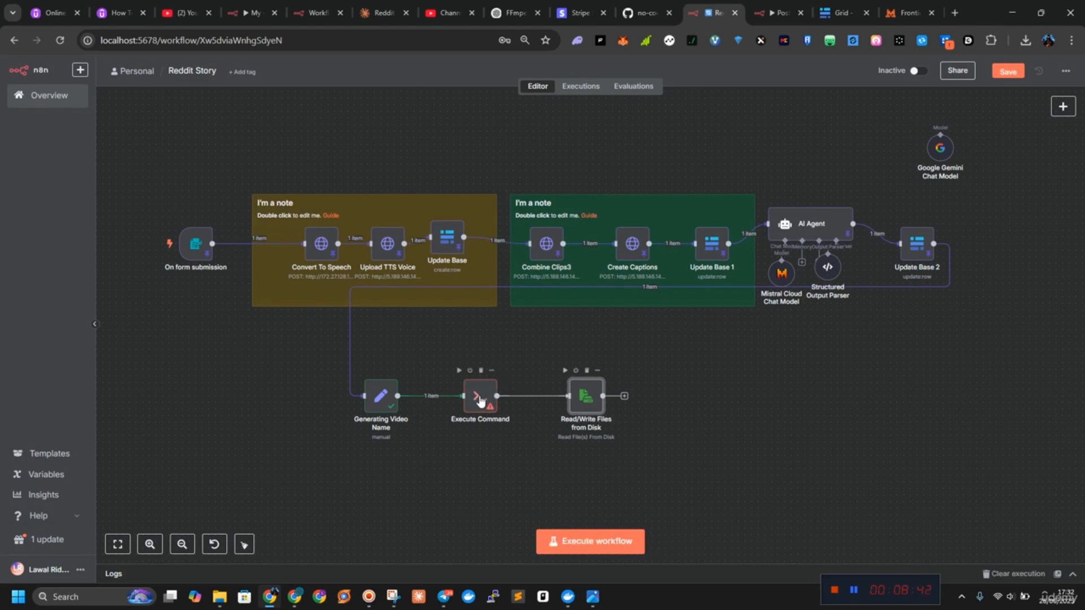
double_click(480, 400)
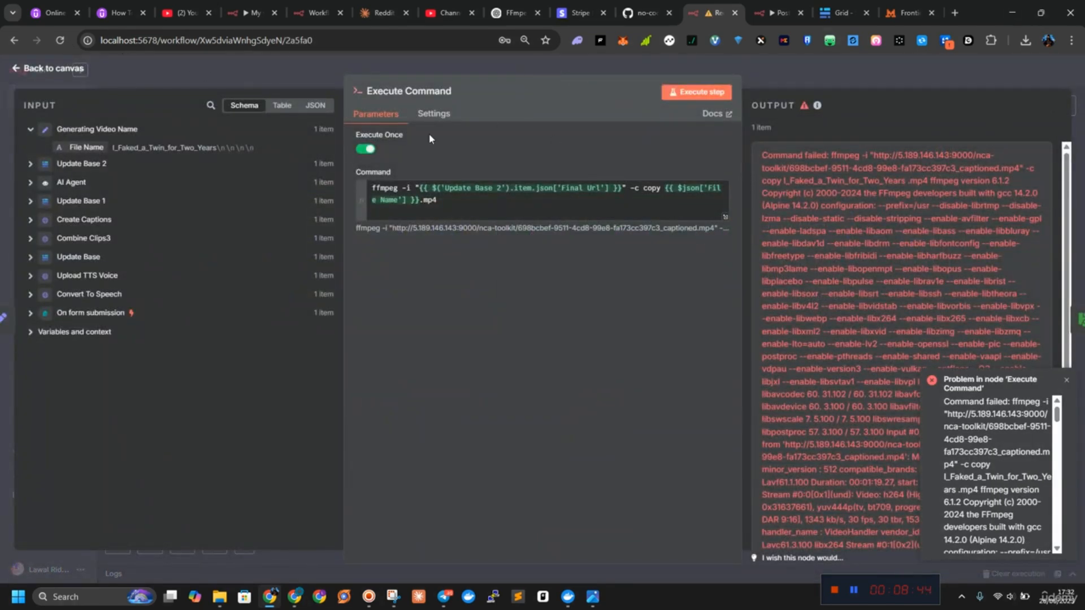
left_click(725, 217)
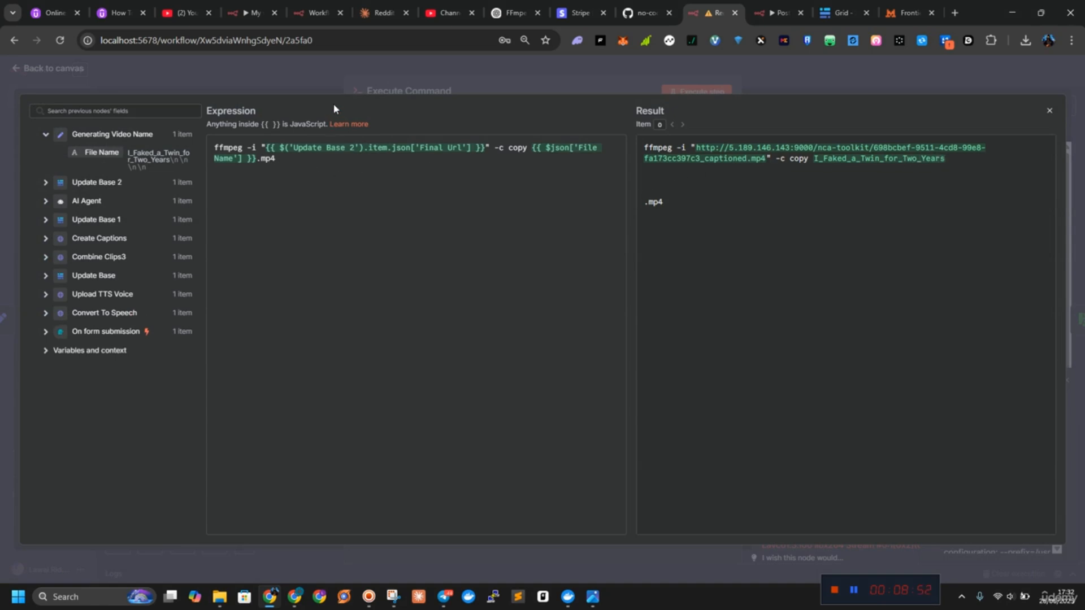
left_click(54, 68)
left_click(57, 70)
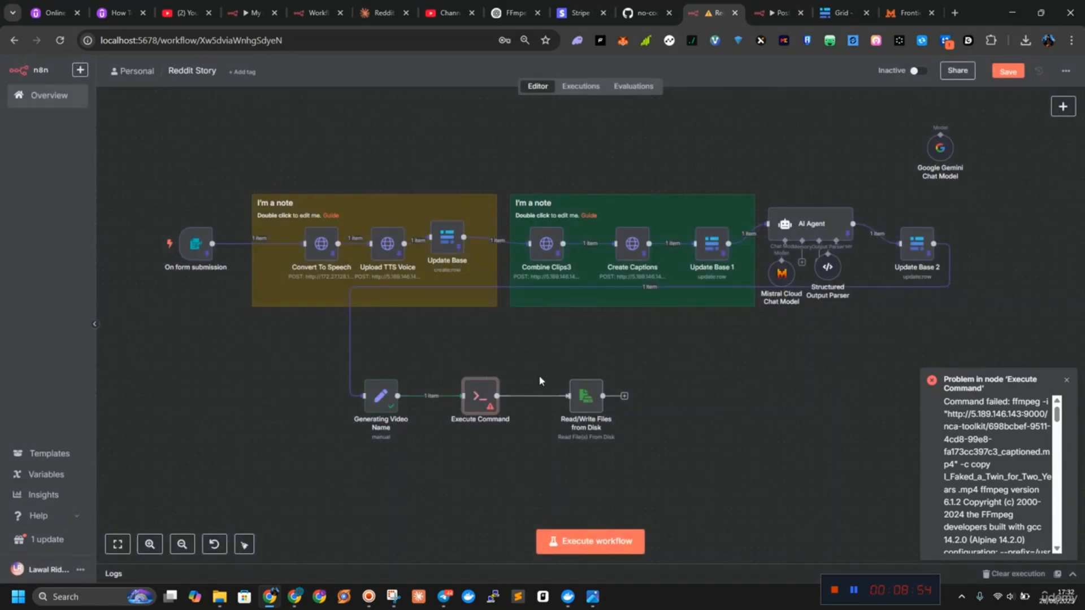
double_click(486, 399)
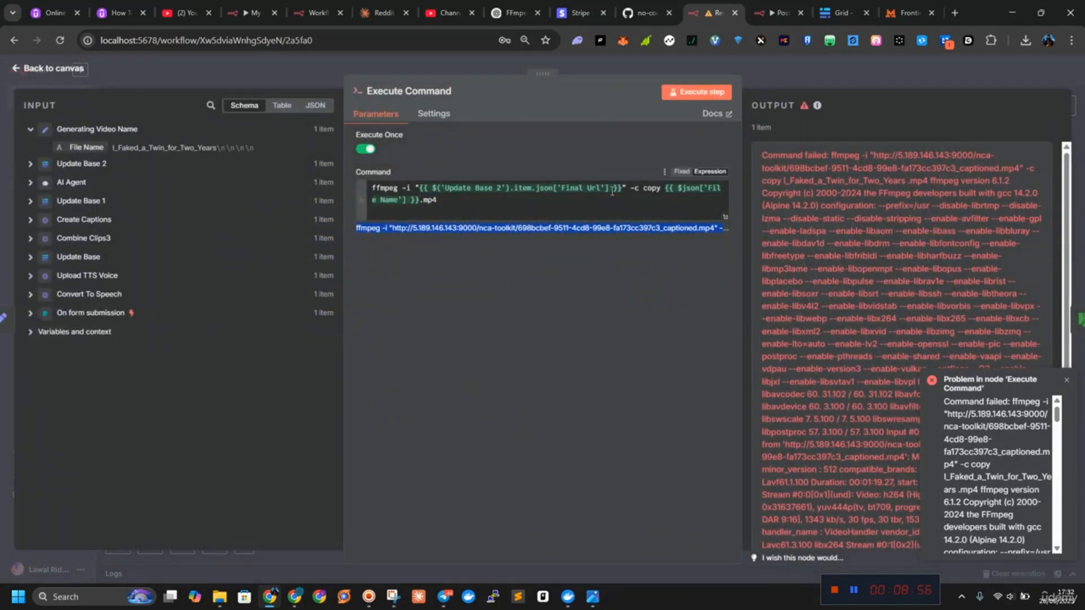
left_click(55, 68)
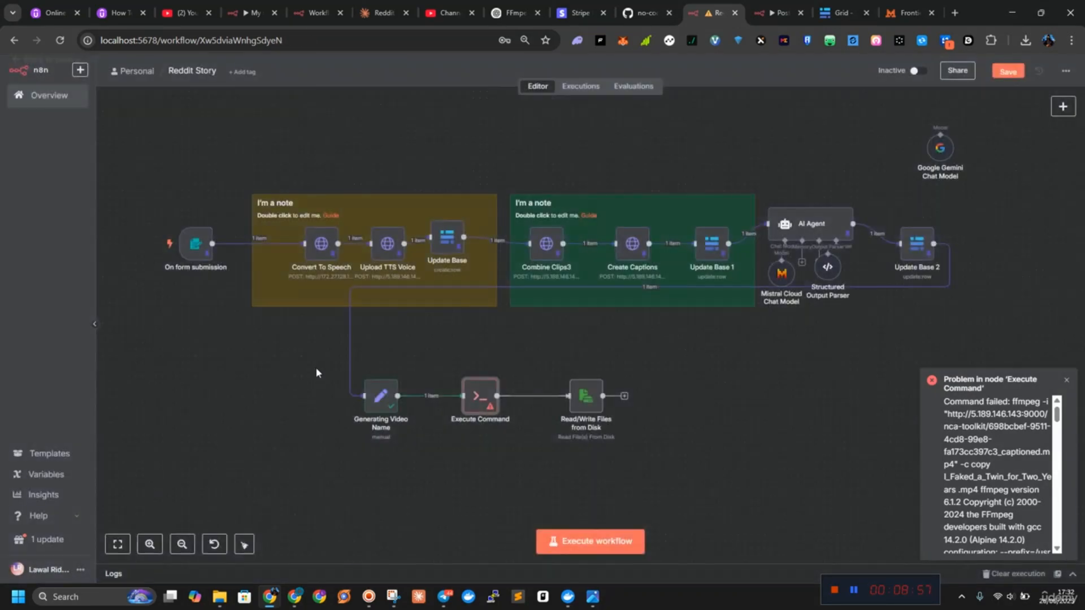
Try slice values 3 and 4 in the File Name expression of Generating Video Name and restore slice(0).
double_click(383, 395)
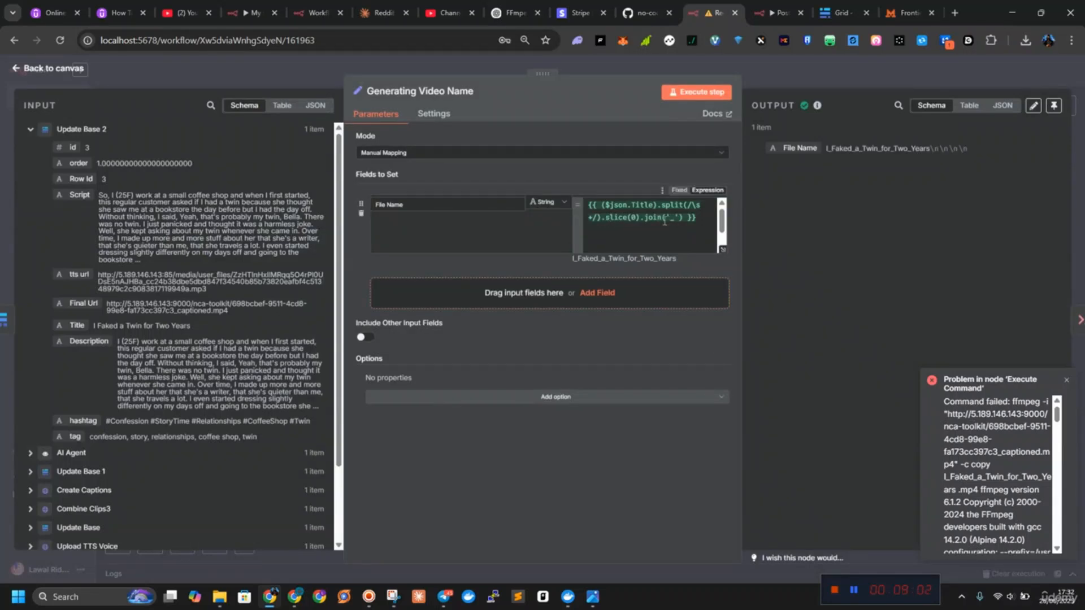
left_click(637, 219)
type(",")
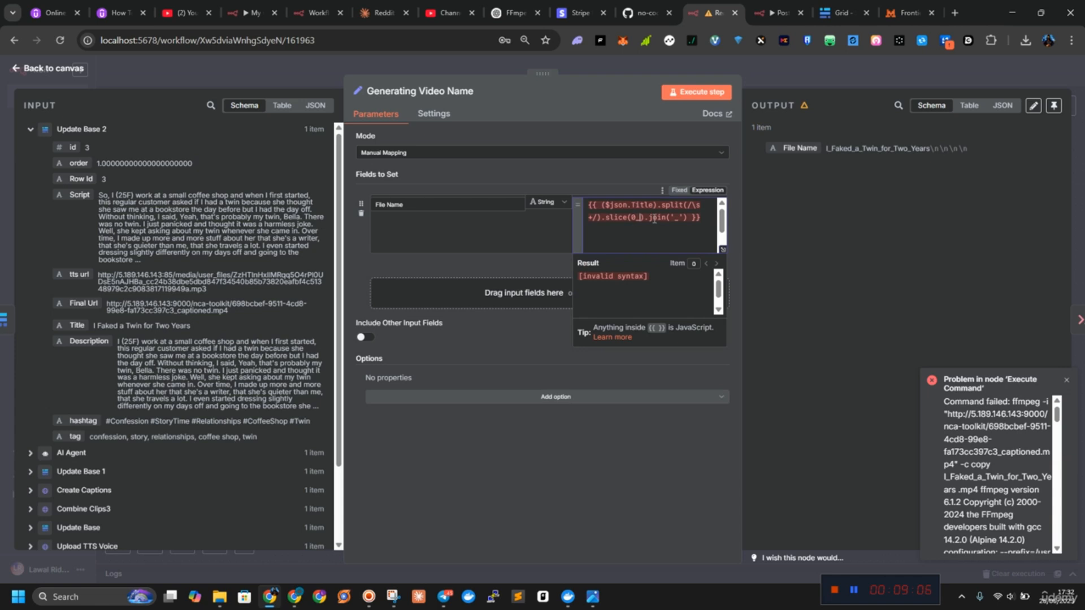
key("BackSpace")
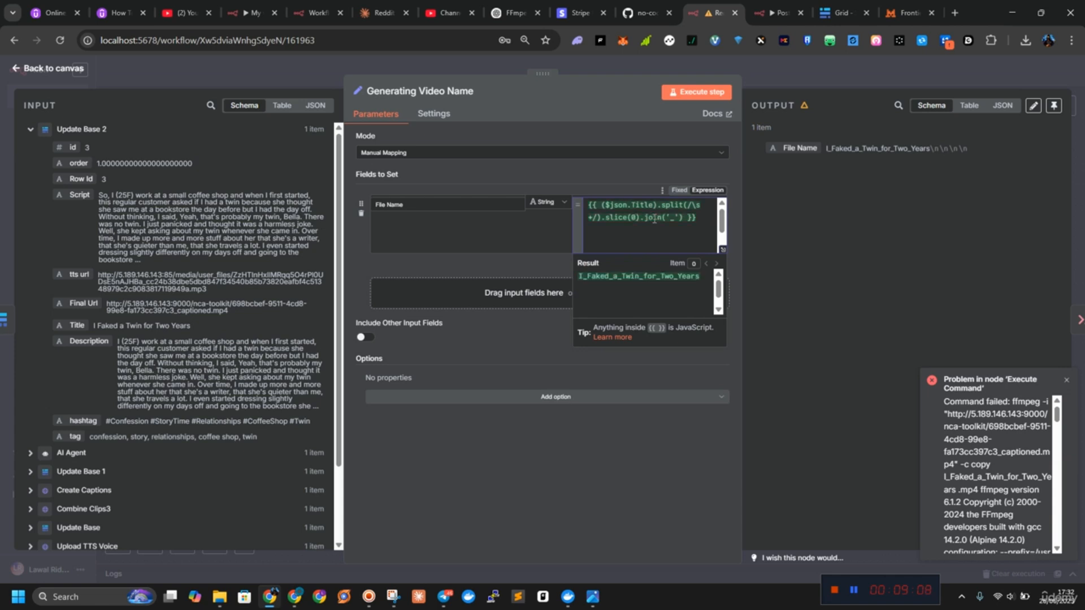
key("BackSpace")
type("3")
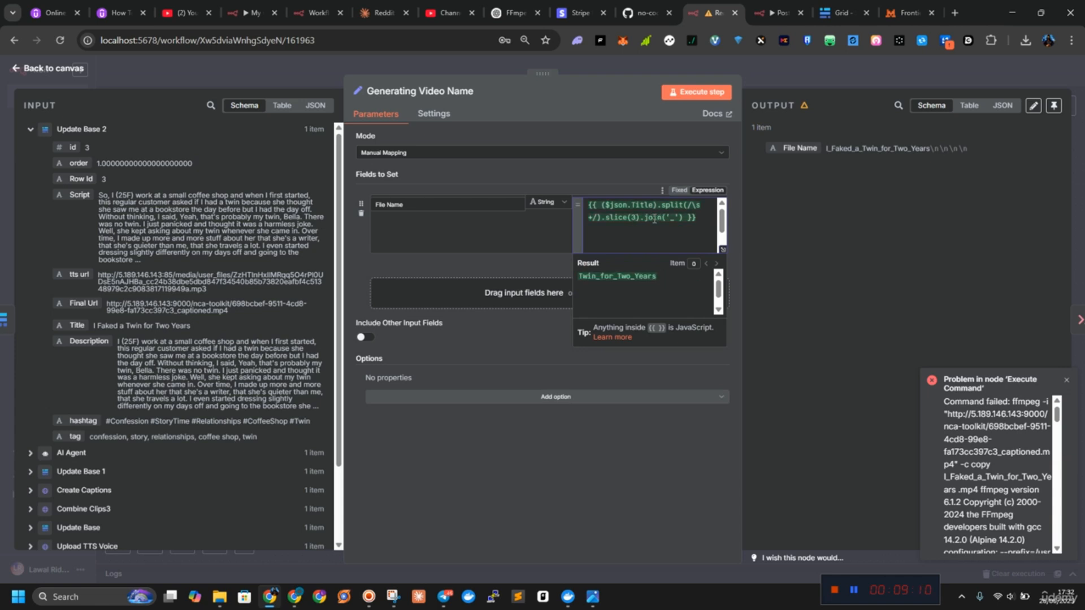
key("BackSpace")
type("4")
key("BackSpace")
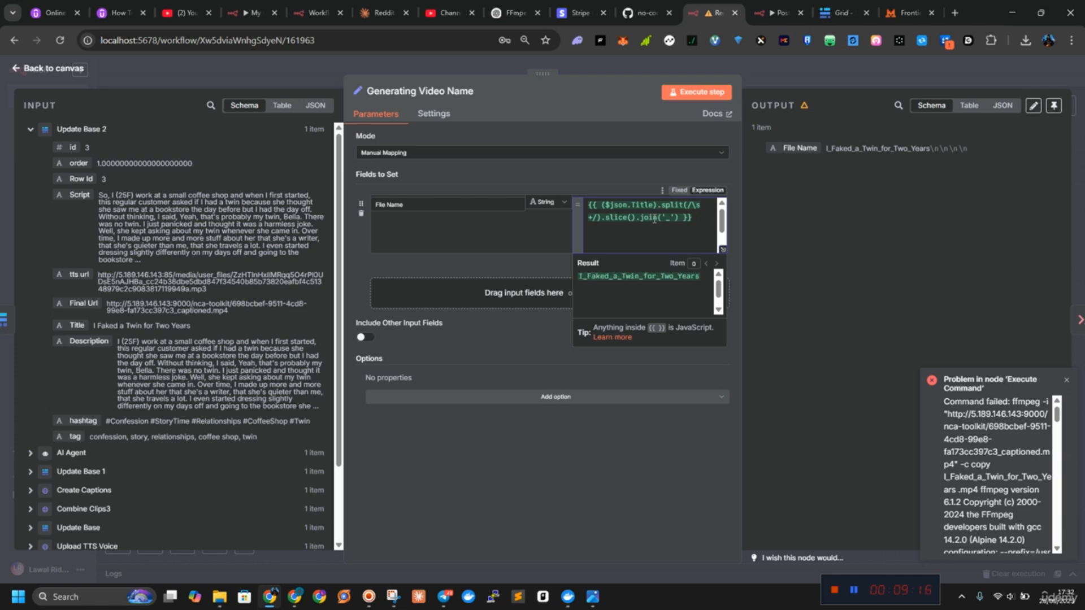
type("0")
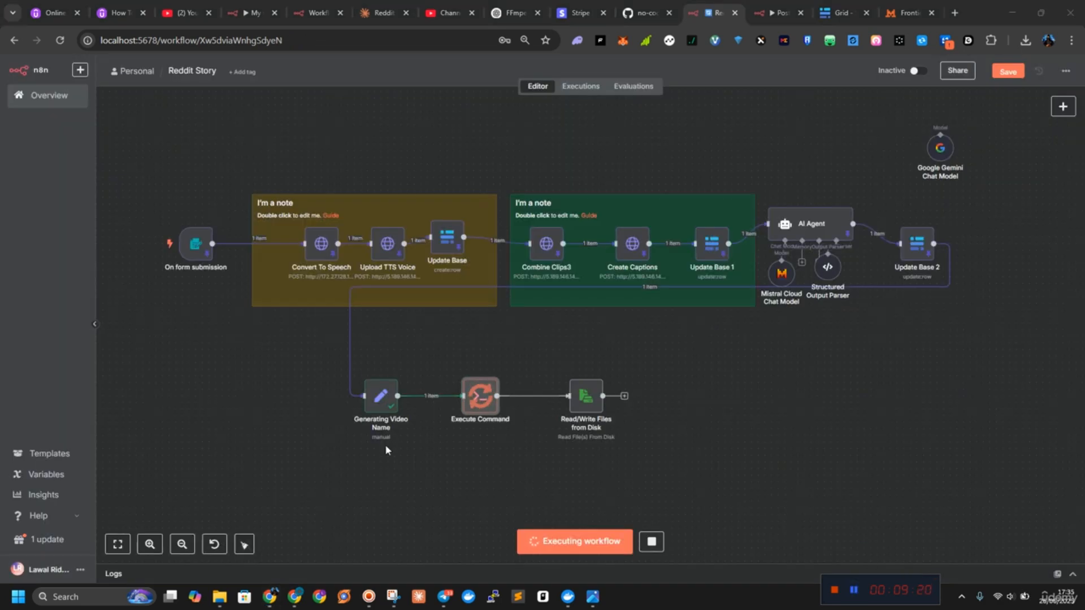
Examine the File Name expression in Generating Video Name and the resolved ffmpeg command in the Execute Command node.
left_click(383, 410)
double_click(383, 411)
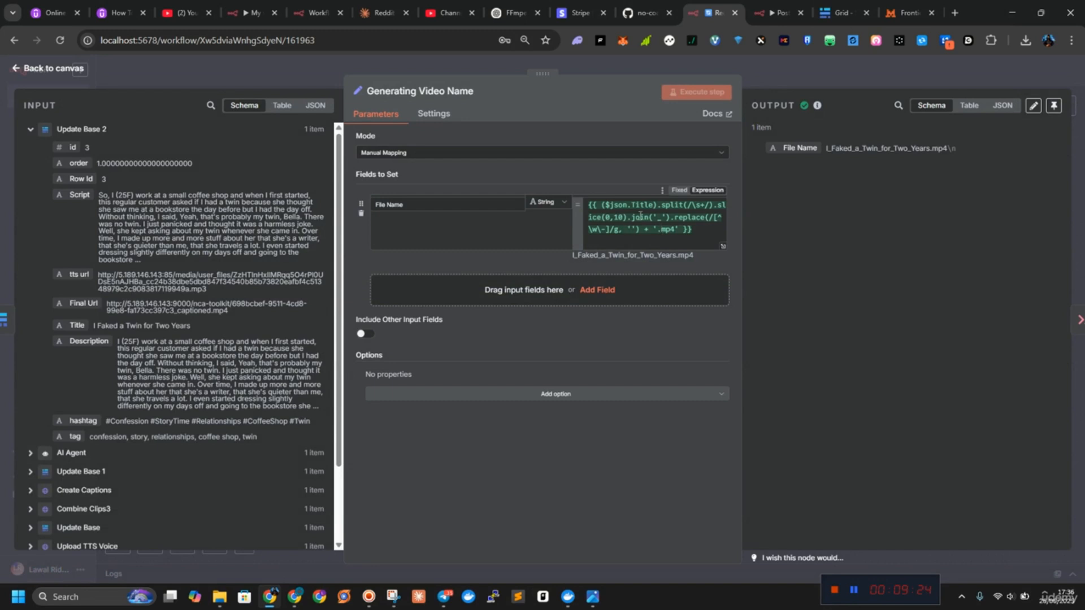
left_click(50, 69)
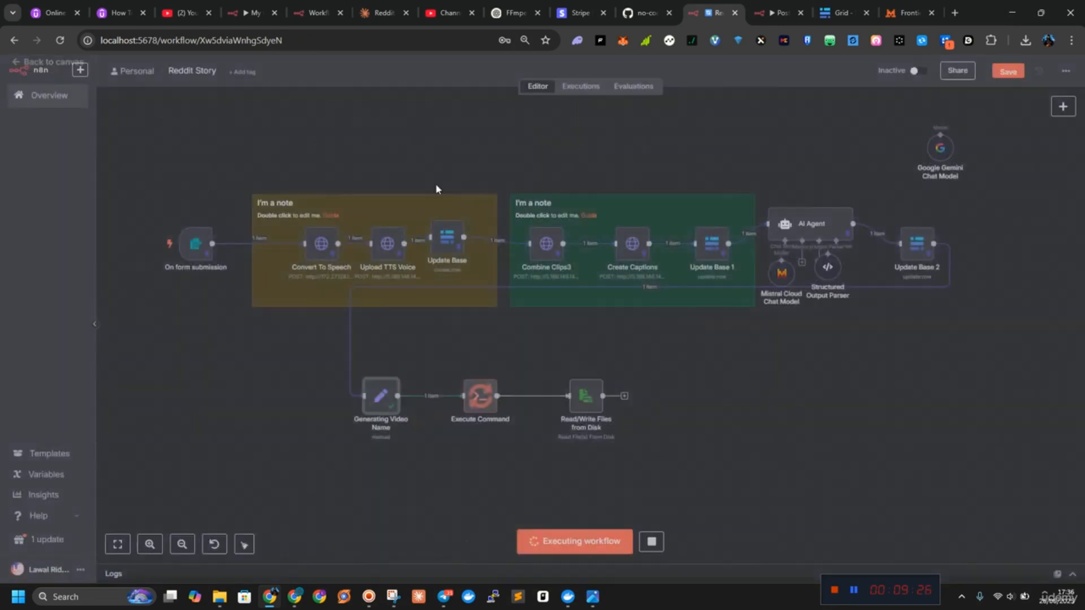
double_click(479, 392)
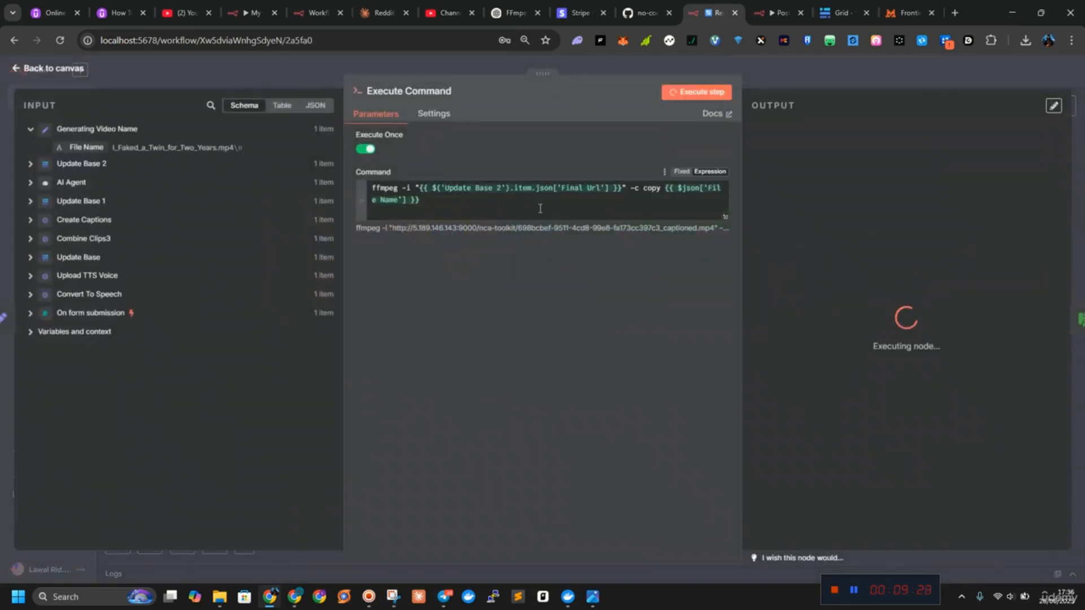
left_click(725, 217)
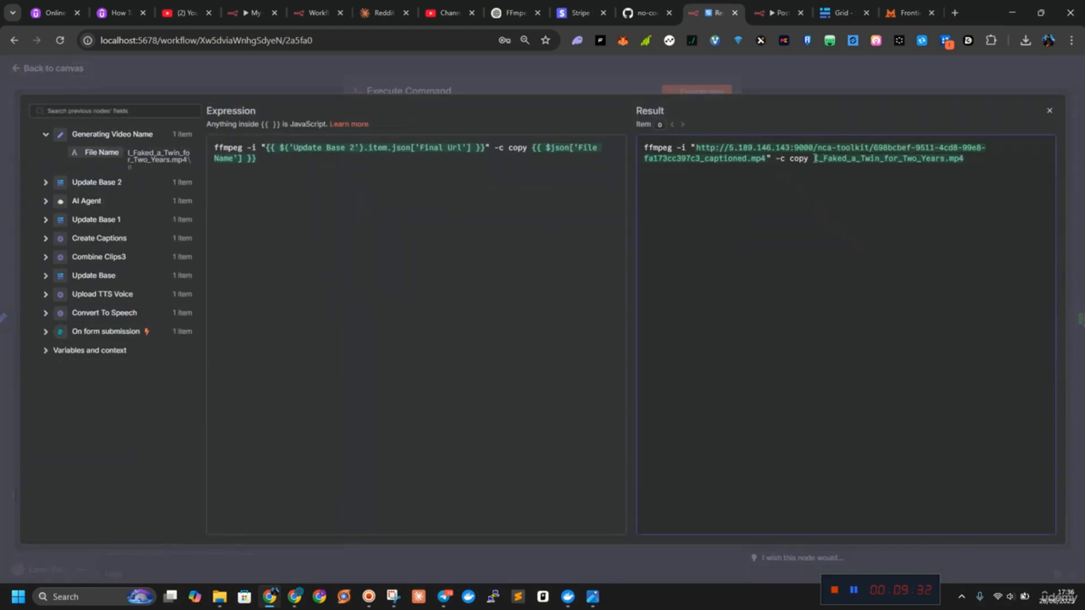
Pin the output data of Execute Command and Generating Video Name, and run the Read/Write Files from Disk node.
left_click(1049, 111)
left_click(95, 70)
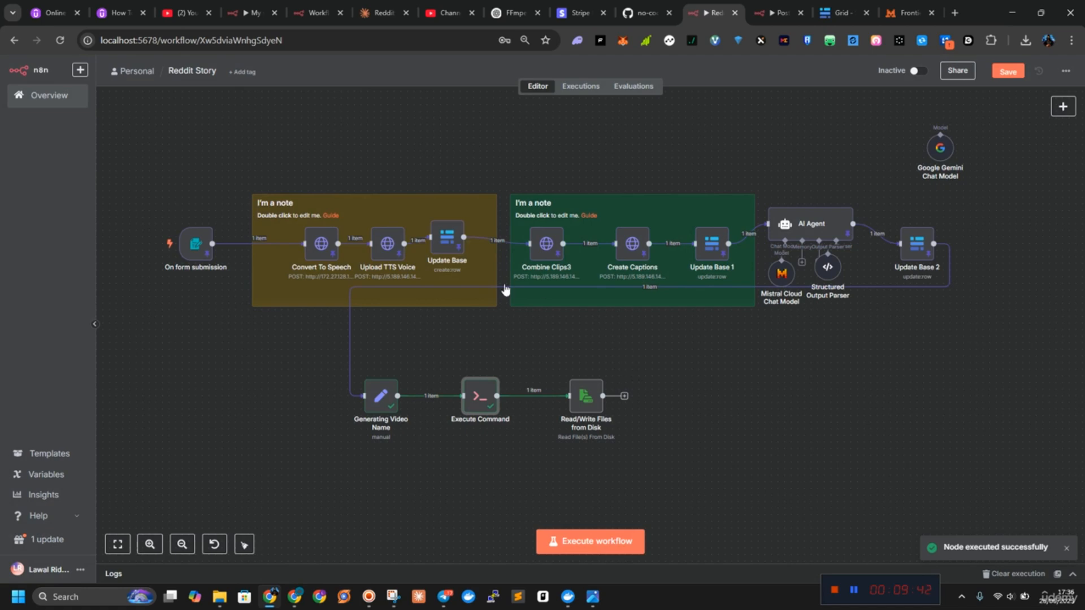
right_click(495, 392)
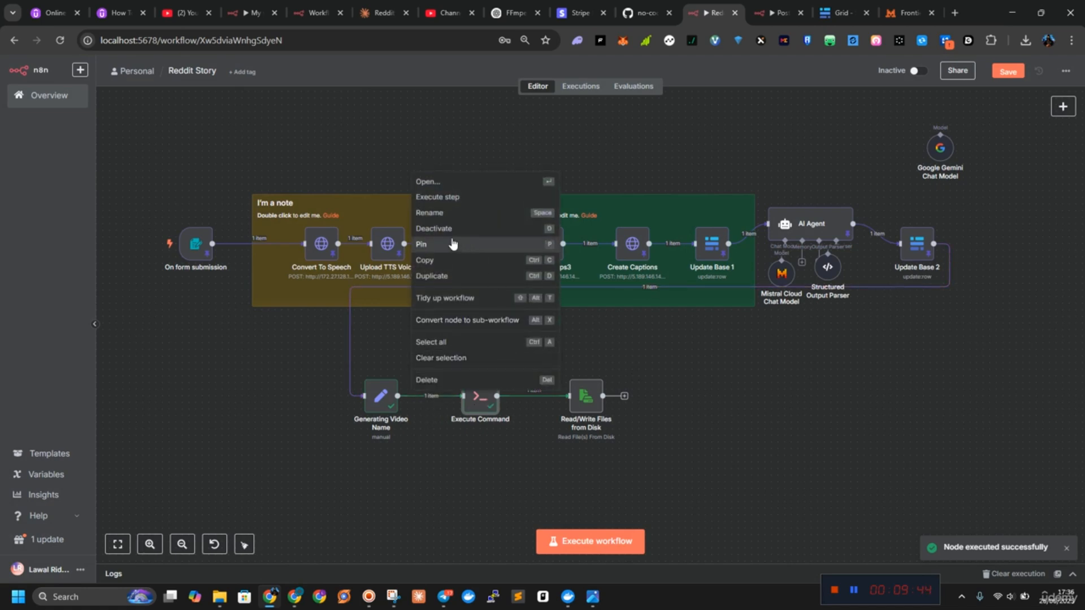
left_click(449, 249)
right_click(379, 390)
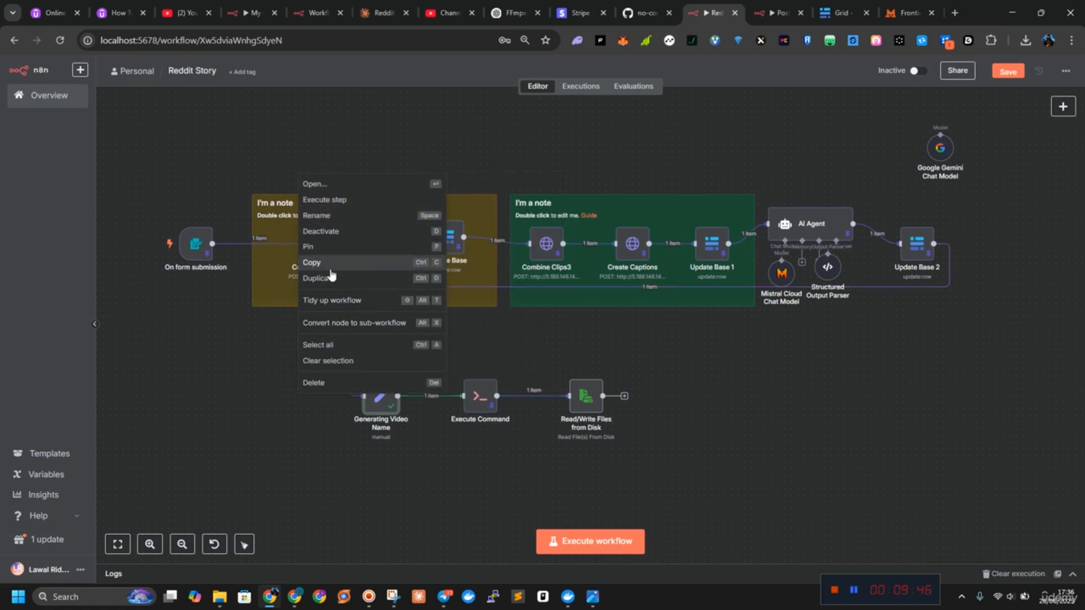
left_click(312, 247)
mouse_move(577, 389)
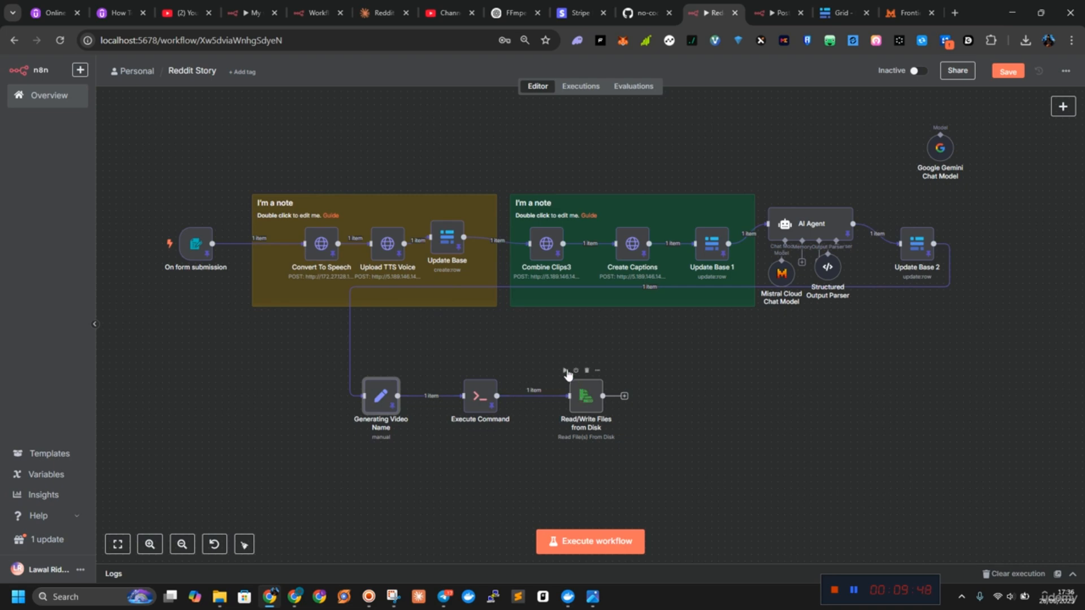
left_click(565, 370)
Replace the File(s) Selector in Read/Write Files from Disk with the {{ $json['File Name'] }} expression copied from the Execute Command node.
double_click(588, 406)
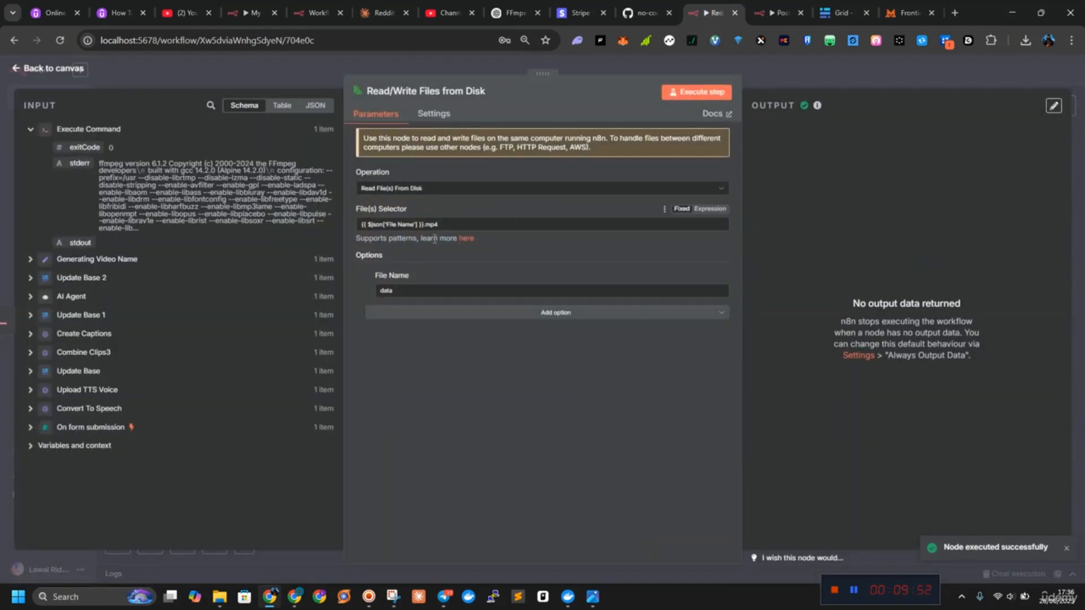
left_click(368, 226)
key("ctrl+a")
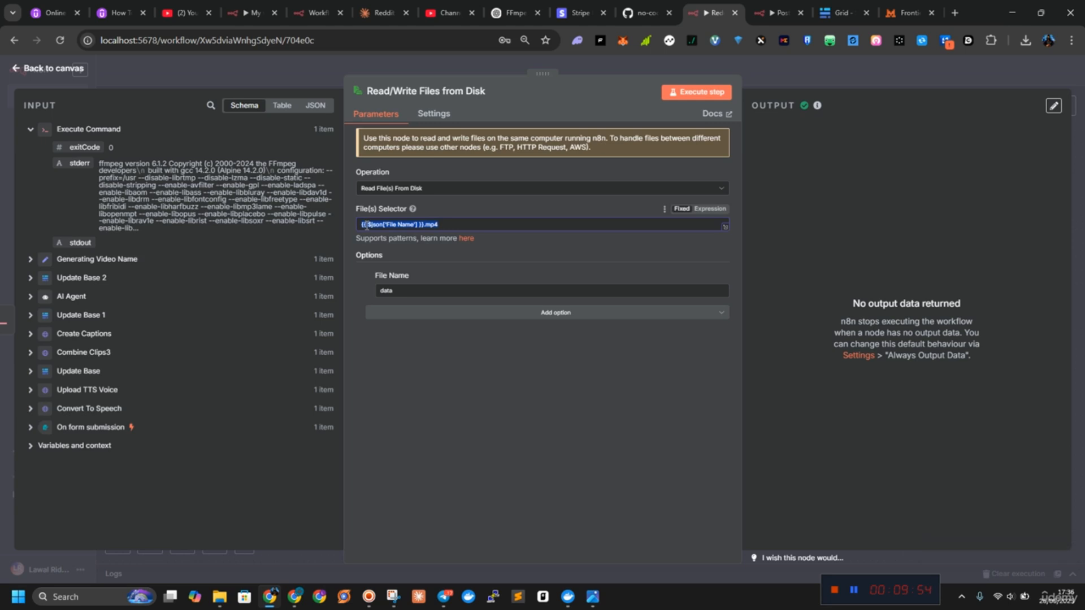
key("BackSpace")
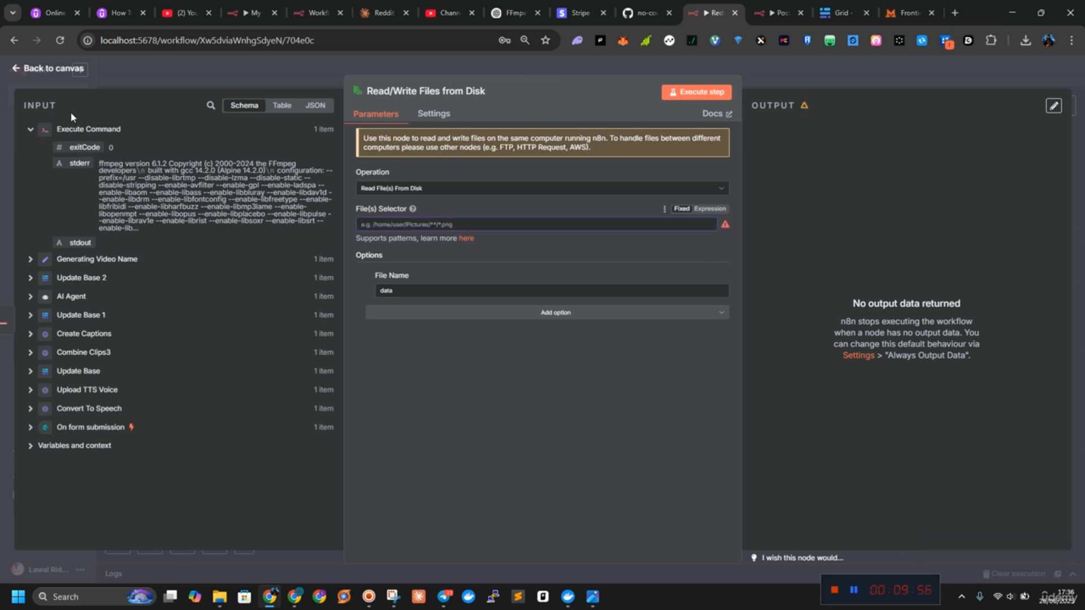
left_click(56, 69)
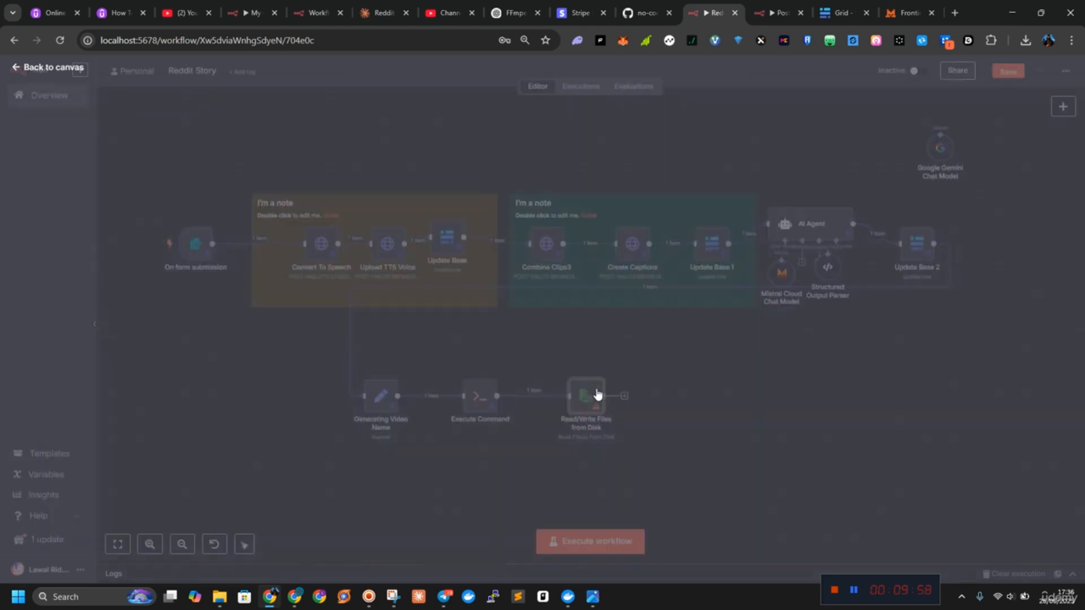
double_click(476, 403)
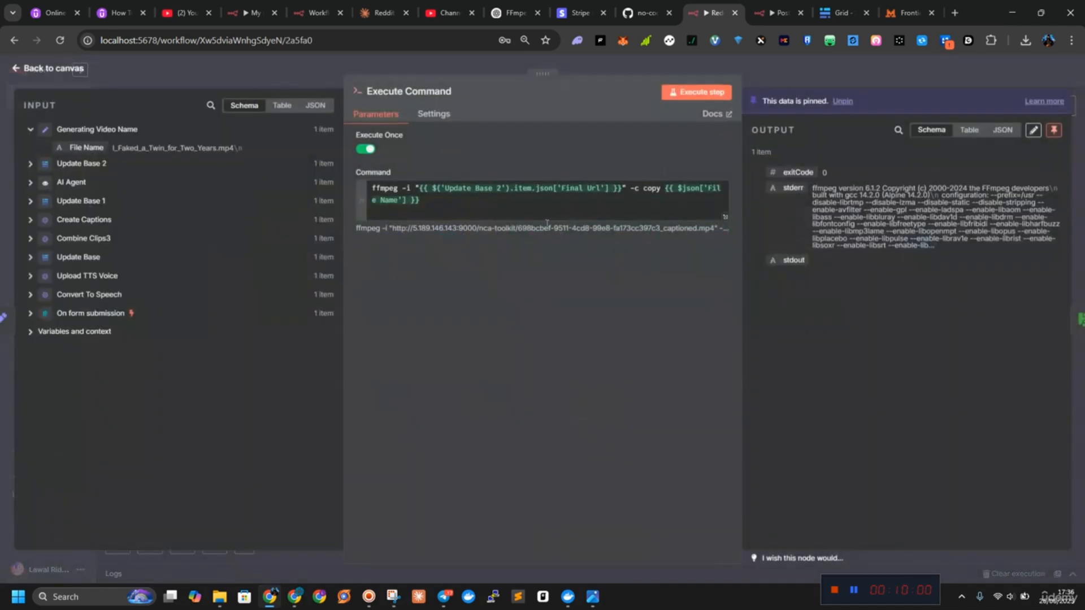
left_click_drag(664, 189, 672, 203)
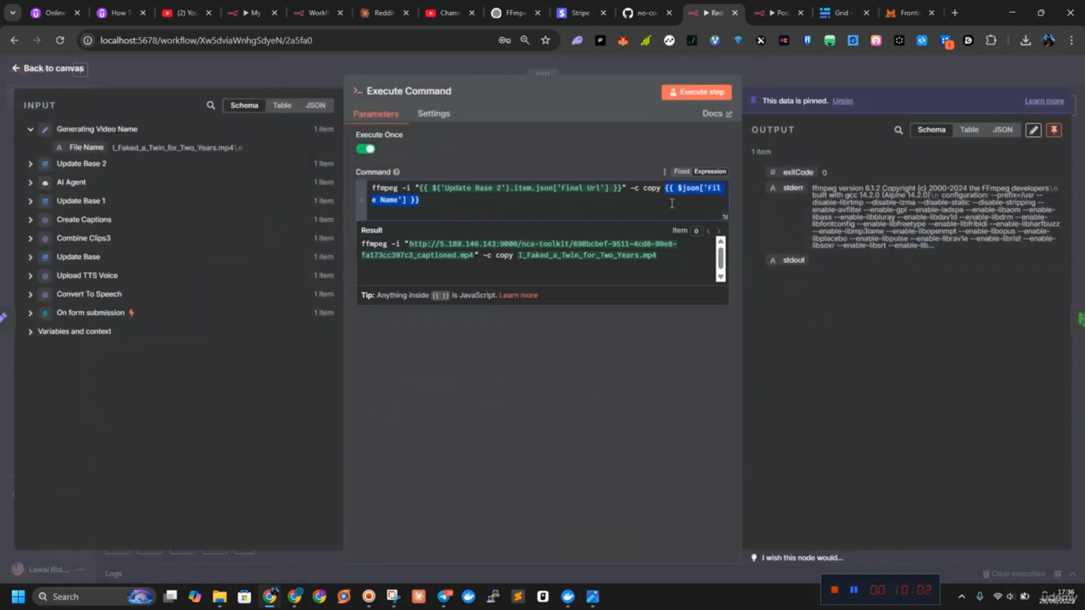
left_click(75, 70)
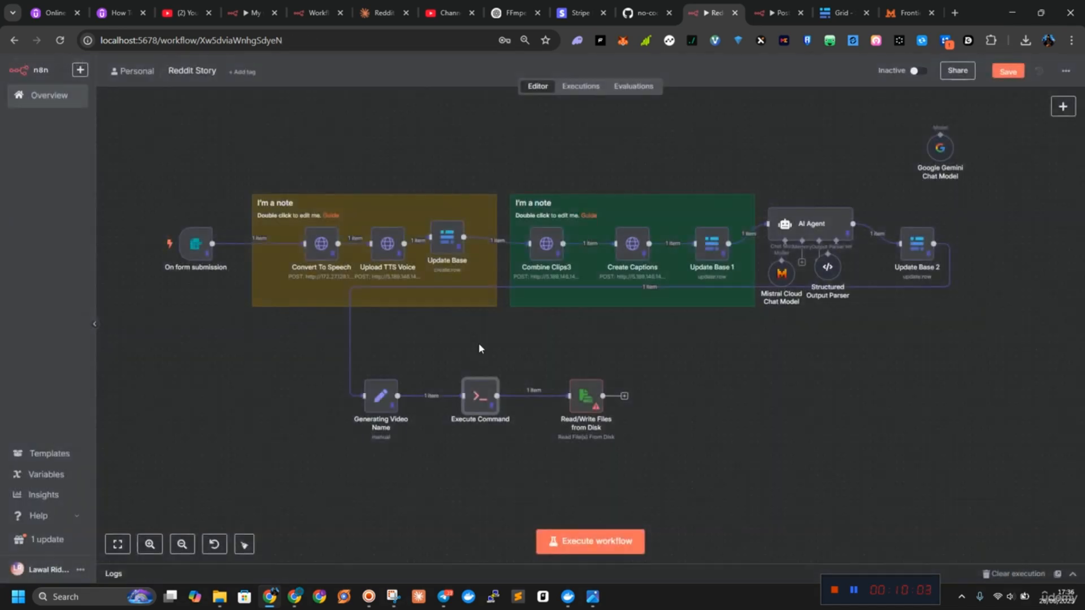
double_click(585, 395)
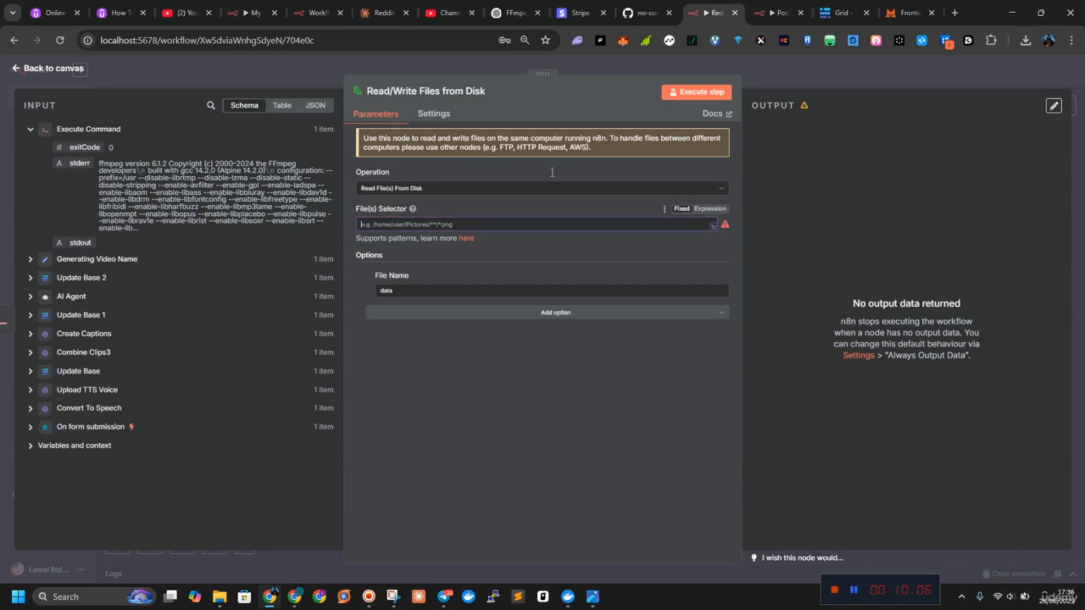
left_click(447, 225)
left_click(462, 225)
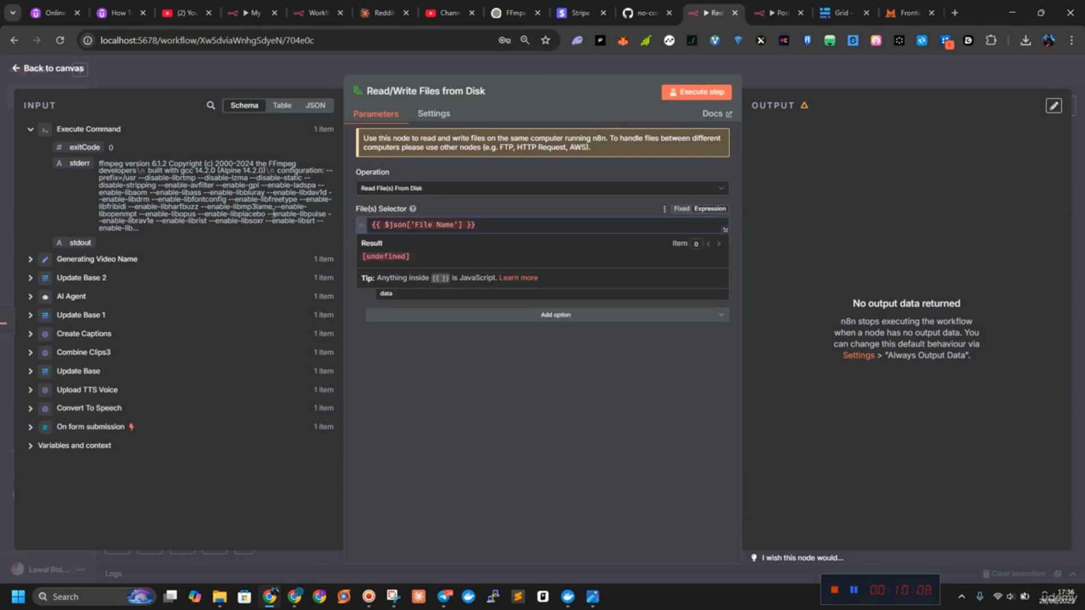
Map Generating Video Name's File Name into the File(s) Selector of Read/Write Files from Disk and execute the step.
triple_click(403, 227)
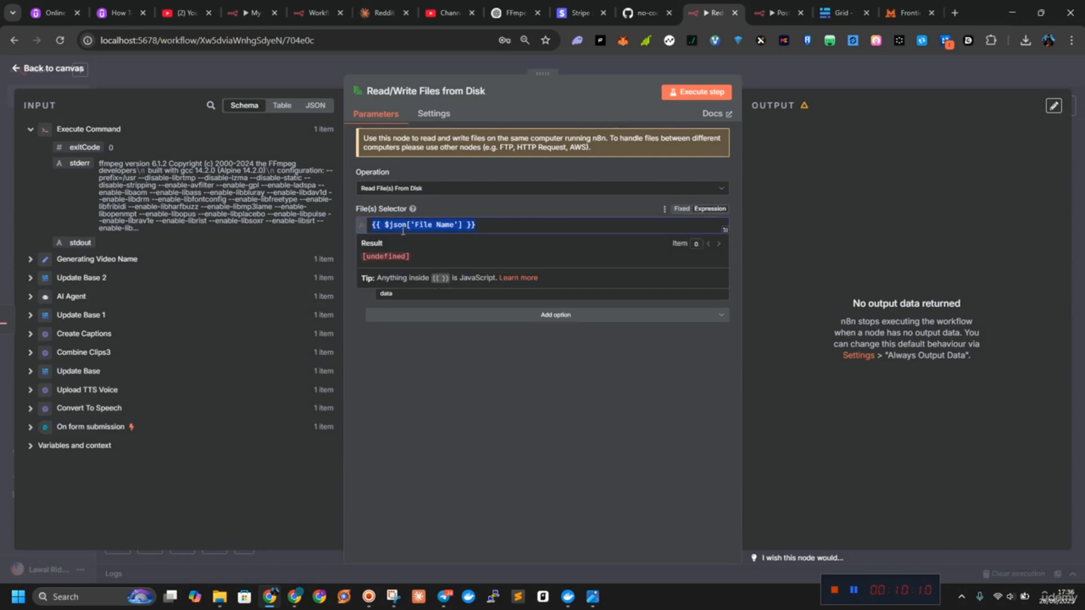
left_click(30, 258)
left_click_drag(82, 277, 481, 241)
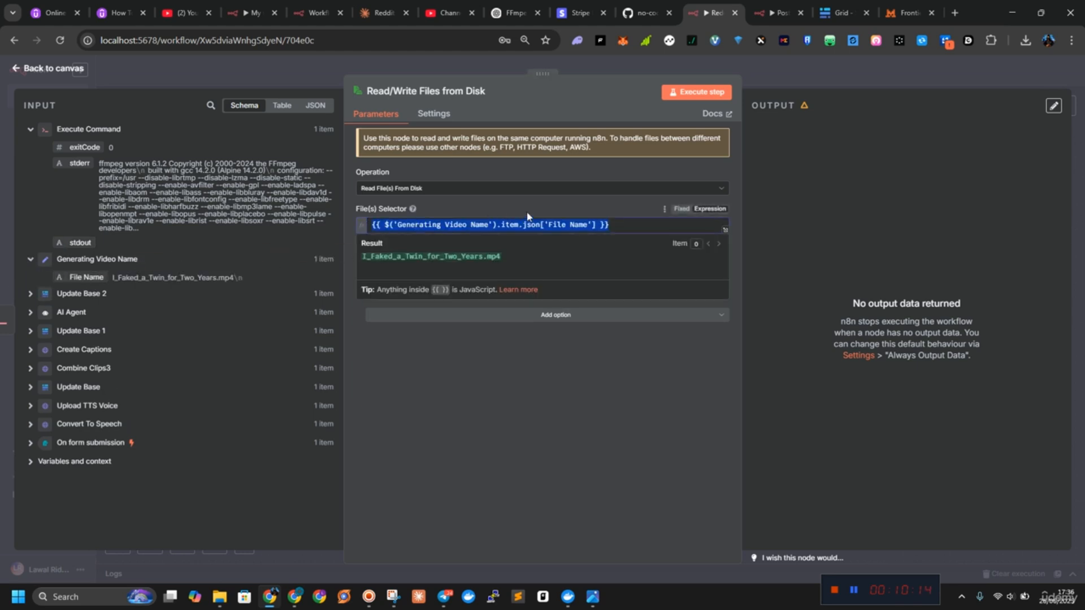
left_click(682, 98)
left_click(683, 98)
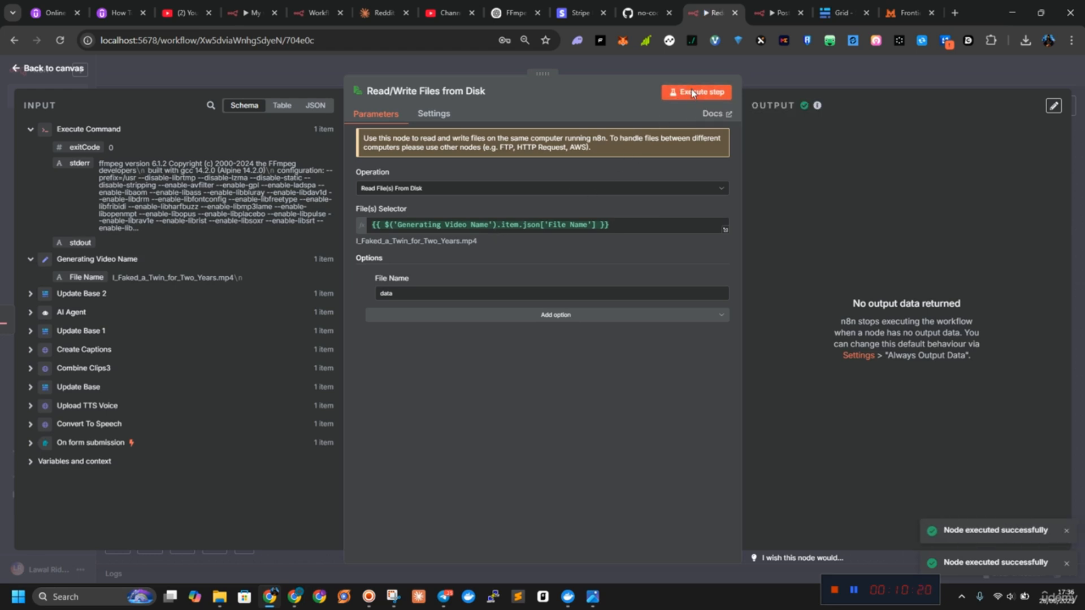
left_click(692, 92)
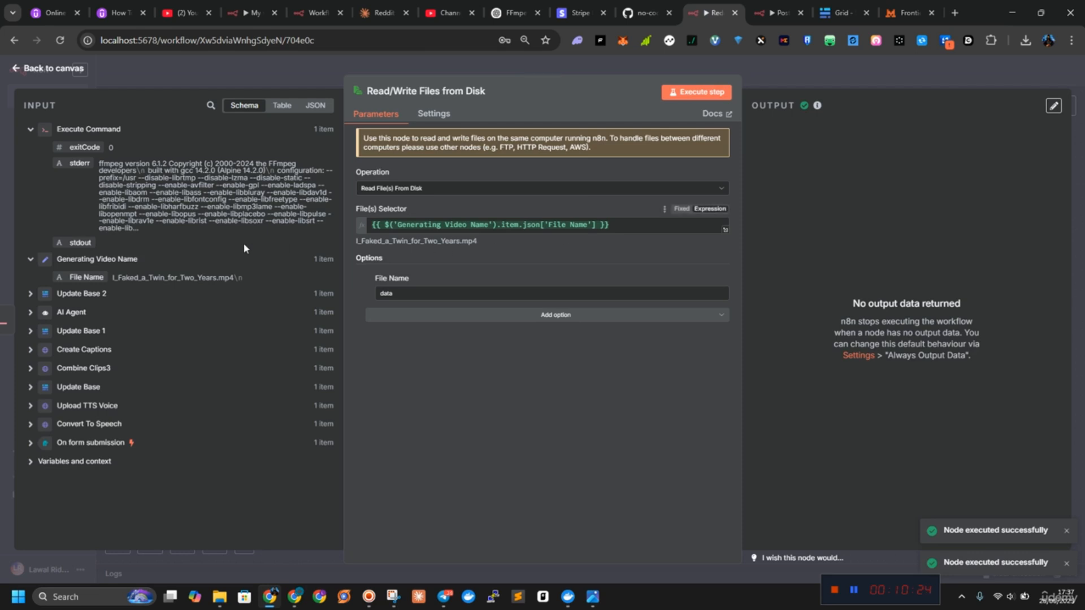
Clear the File(s) Selector in Read/Write Files from Disk and check the File Name expression in the Execute Command node's command.
triple_click(422, 228)
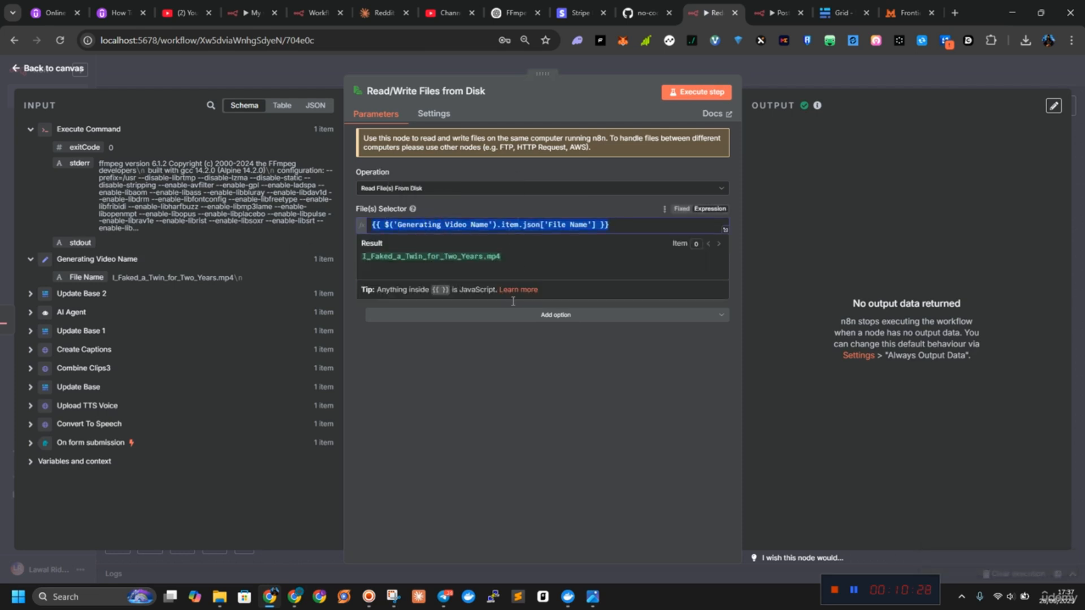
key("BackSpace")
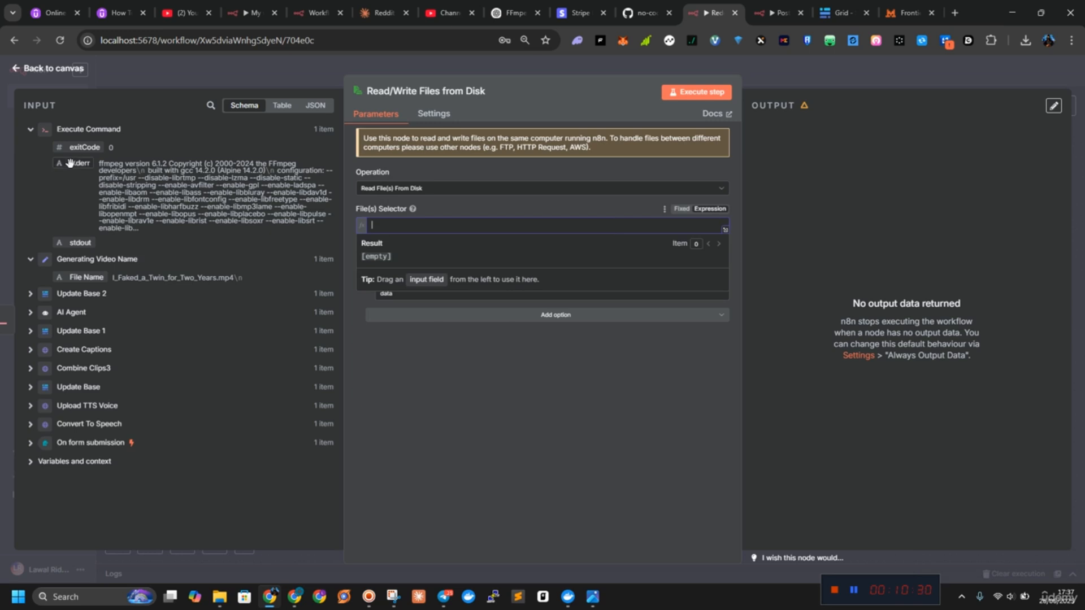
left_click_drag(70, 162, 442, 232)
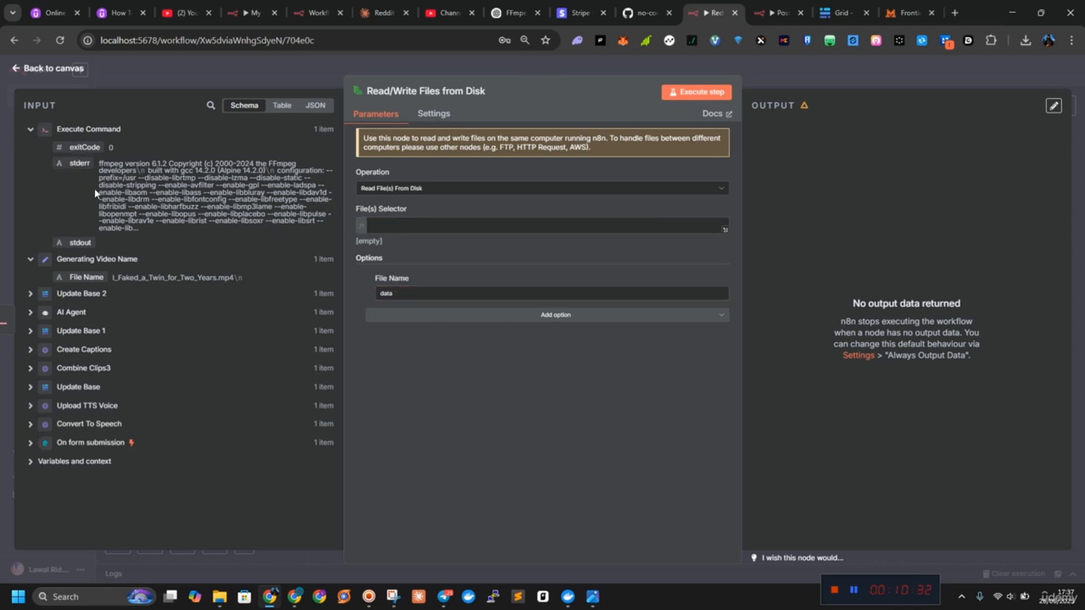
left_click(59, 69)
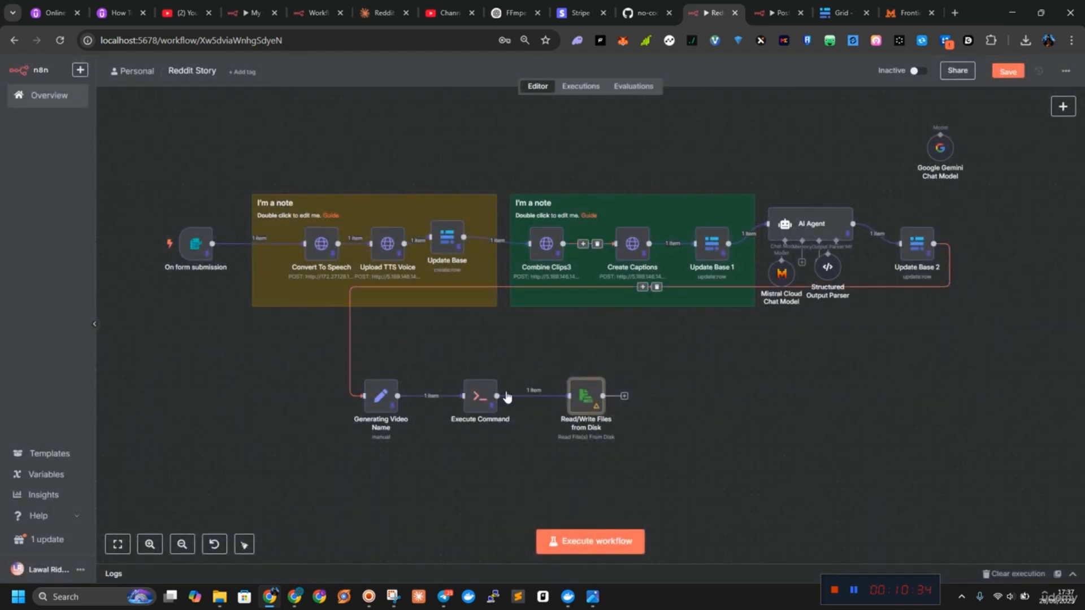
double_click(480, 405)
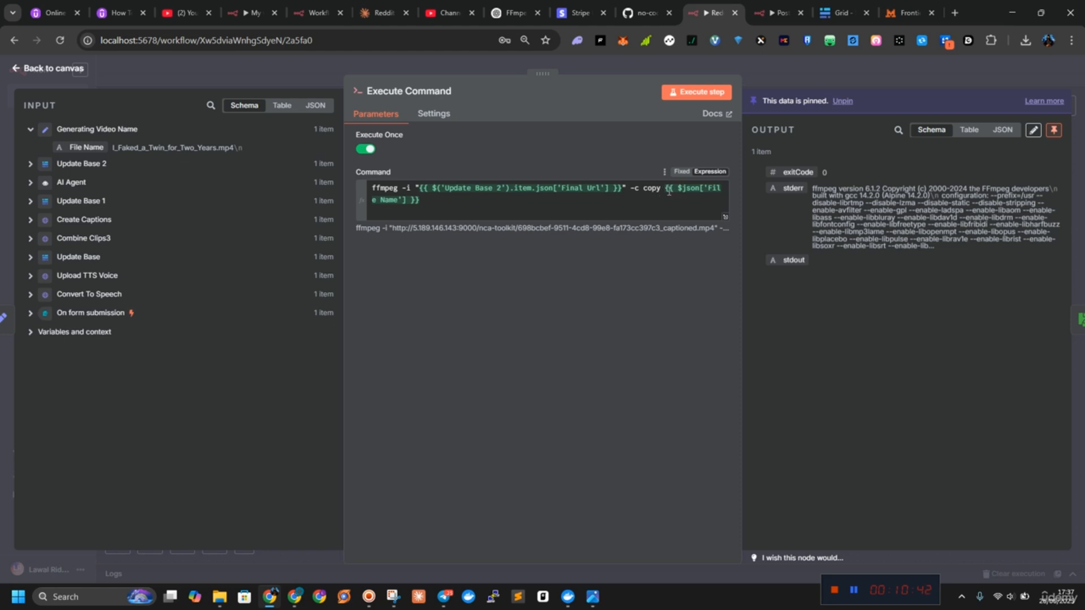
left_click_drag(666, 190, 666, 195)
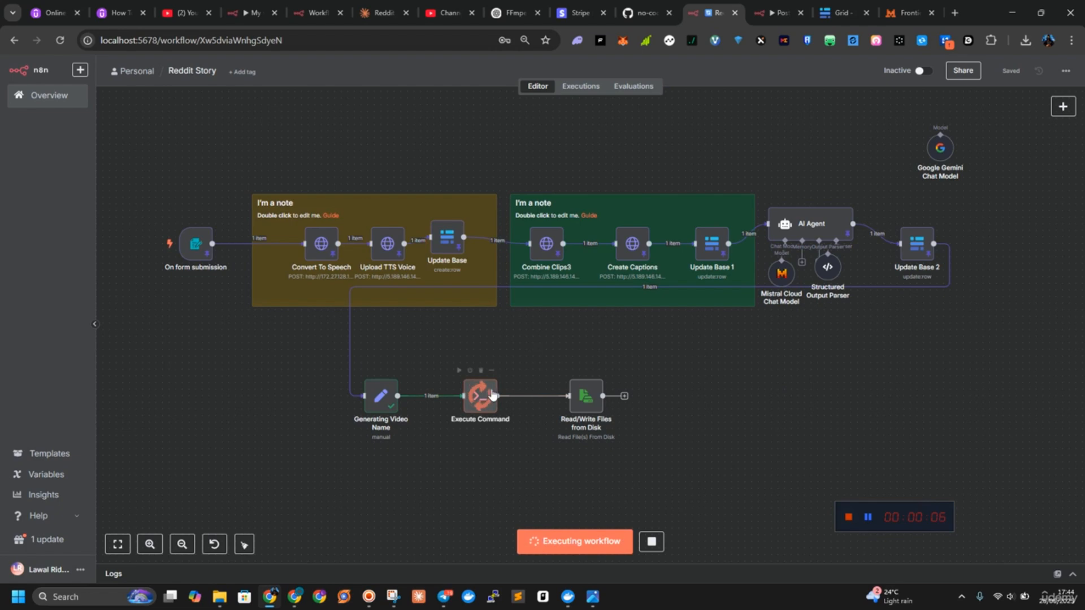
Check the ffmpeg command in the running Execute Command node and stop the workflow execution.
double_click(488, 400)
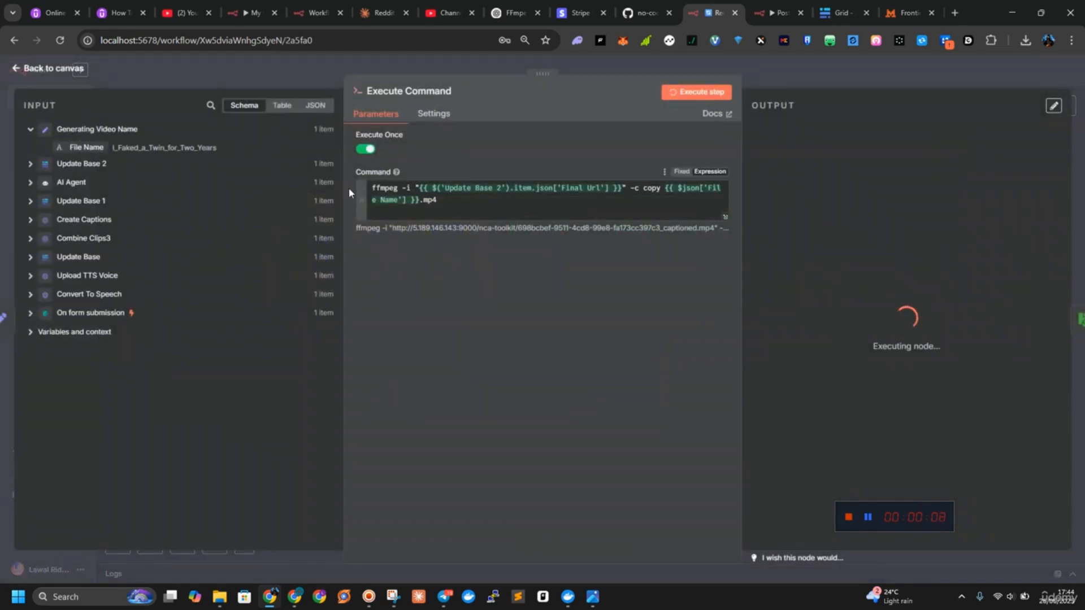
left_click(60, 70)
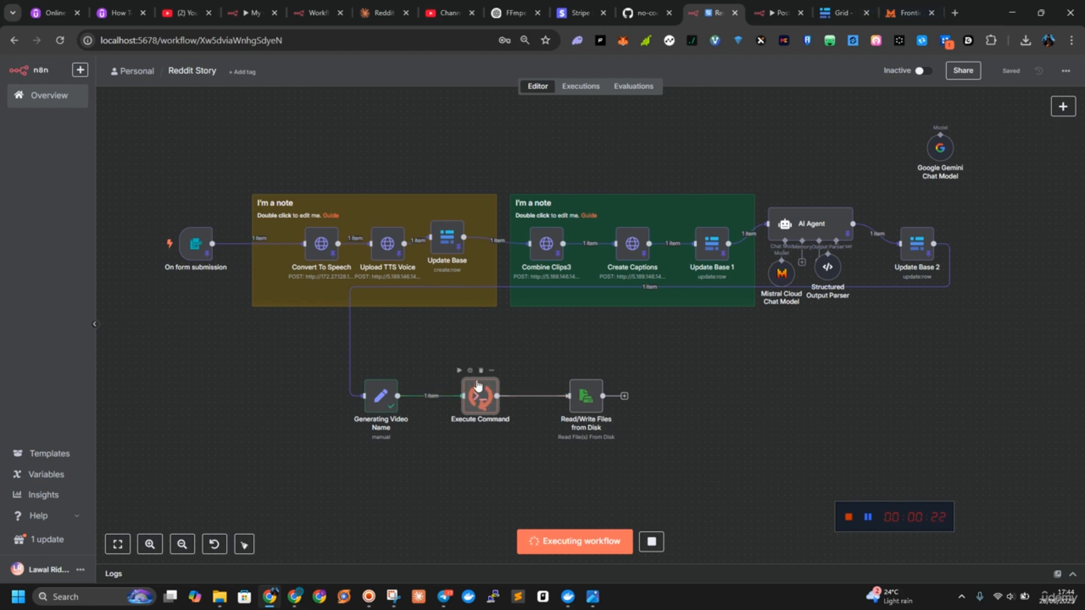
left_click(651, 541)
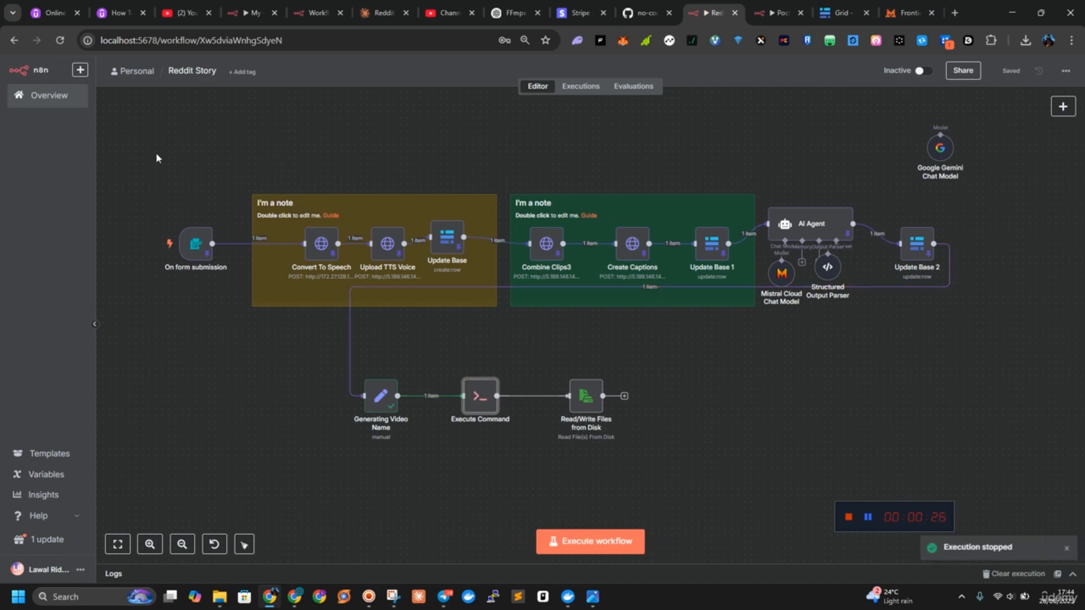
Try to unpin the nodes of the upper row all at once, from On form submission onwards.
left_click_drag(154, 152, 1009, 321)
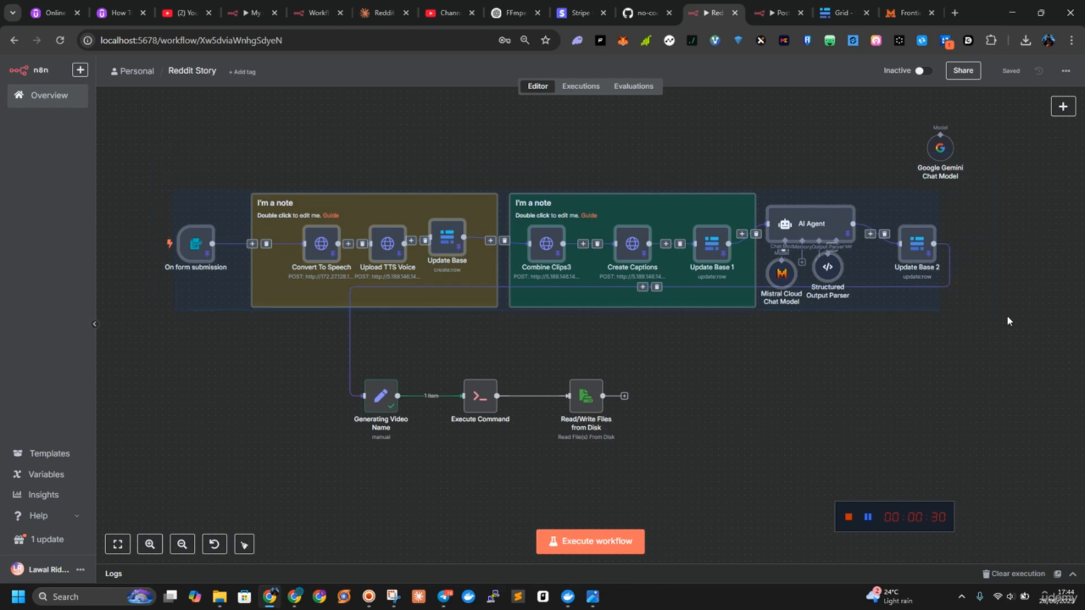
key("p")
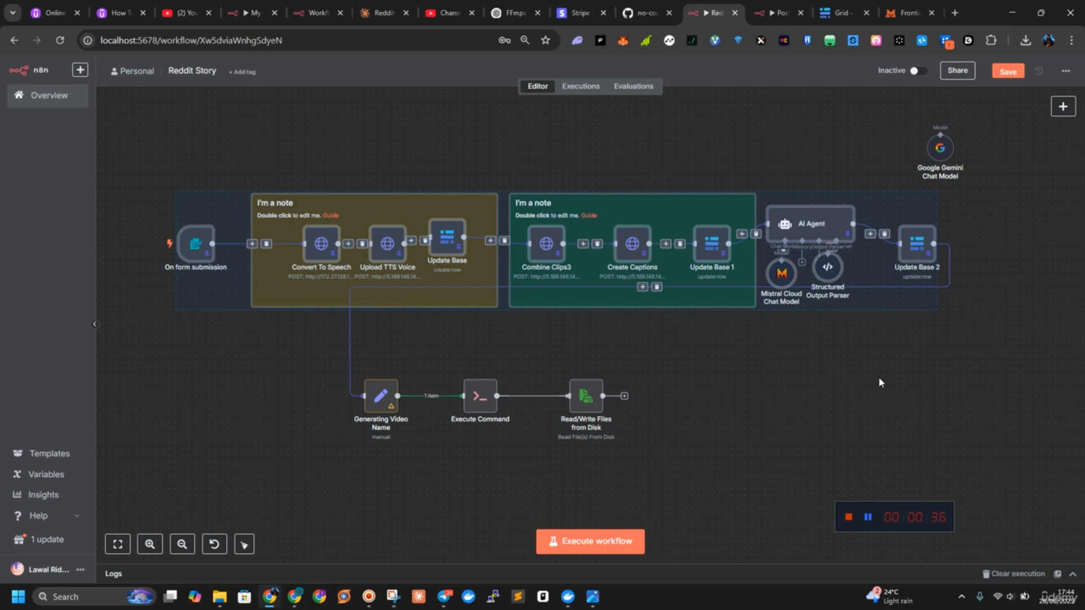
left_click(711, 386)
left_click_drag(103, 165, 737, 316)
right_click(696, 243)
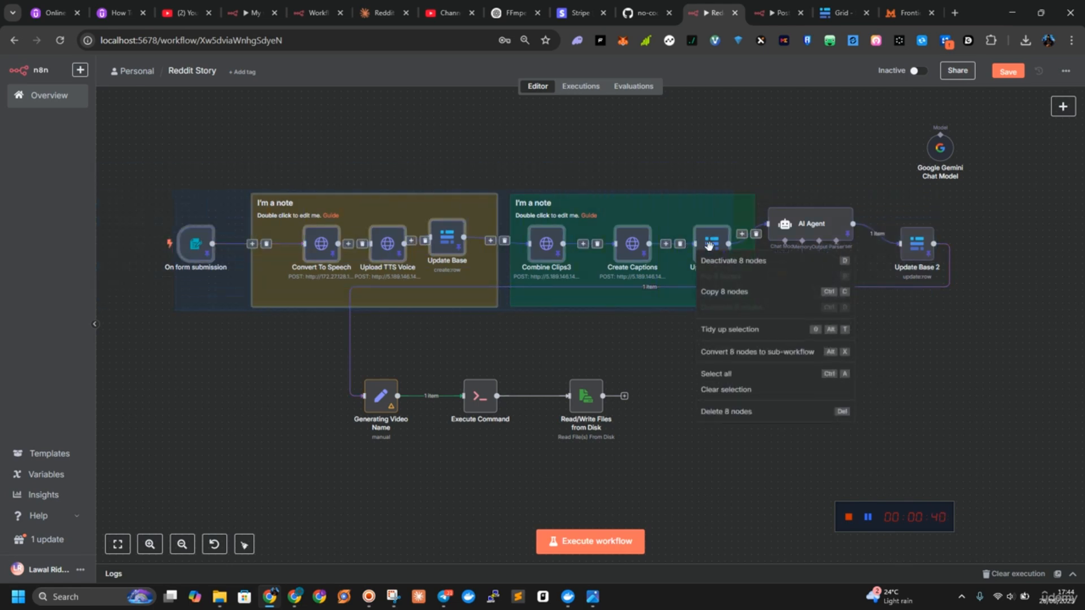
left_click(633, 371)
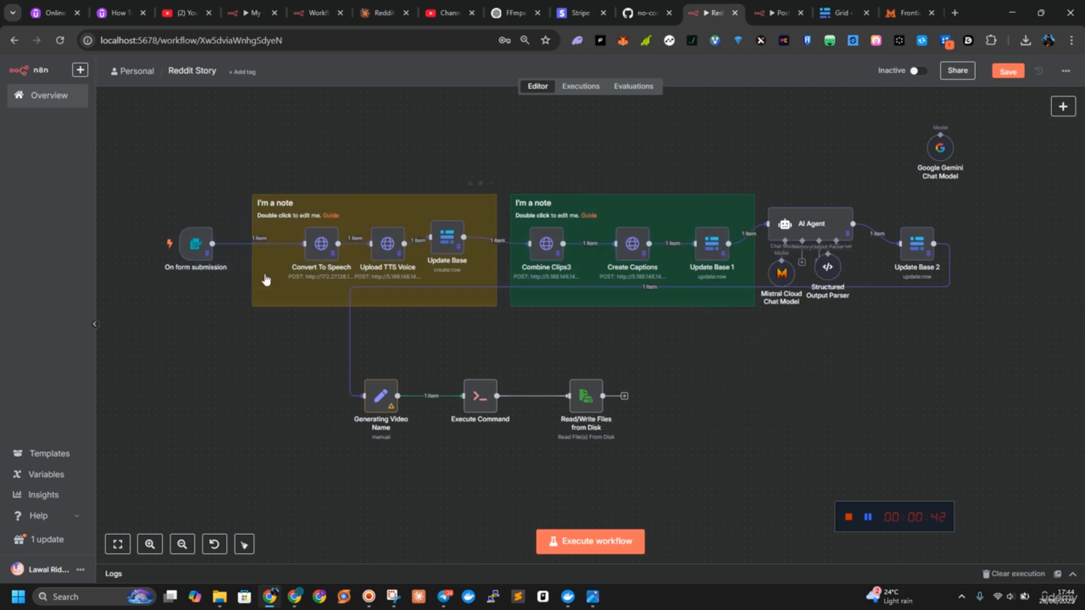
Unpin Update Base 1, the nodes from On form submission to Create Captions, AI Agent and Update Base 2.
right_click(714, 262)
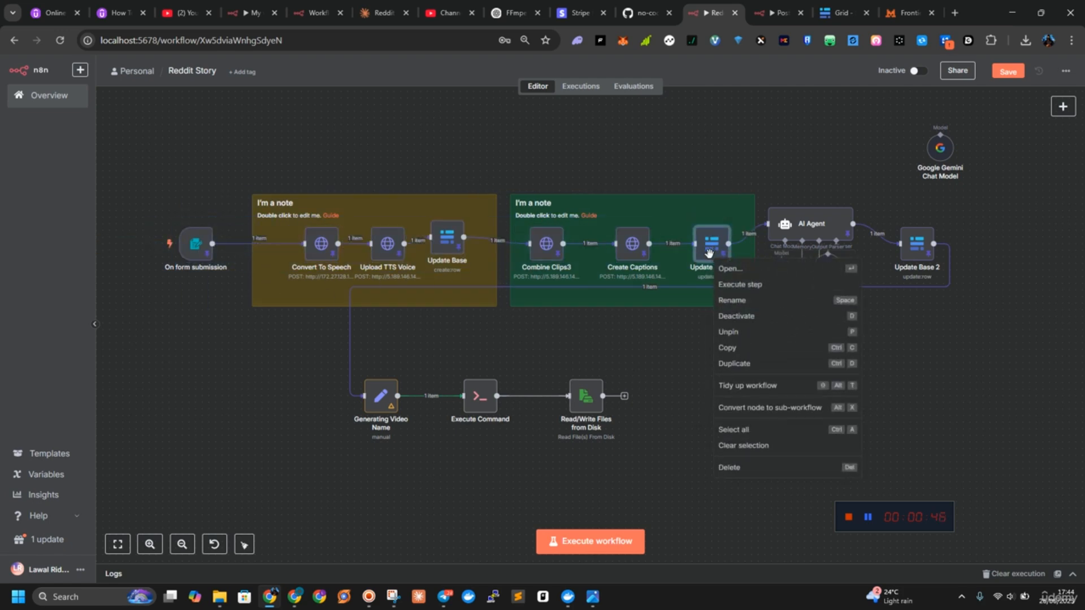
left_click(726, 332)
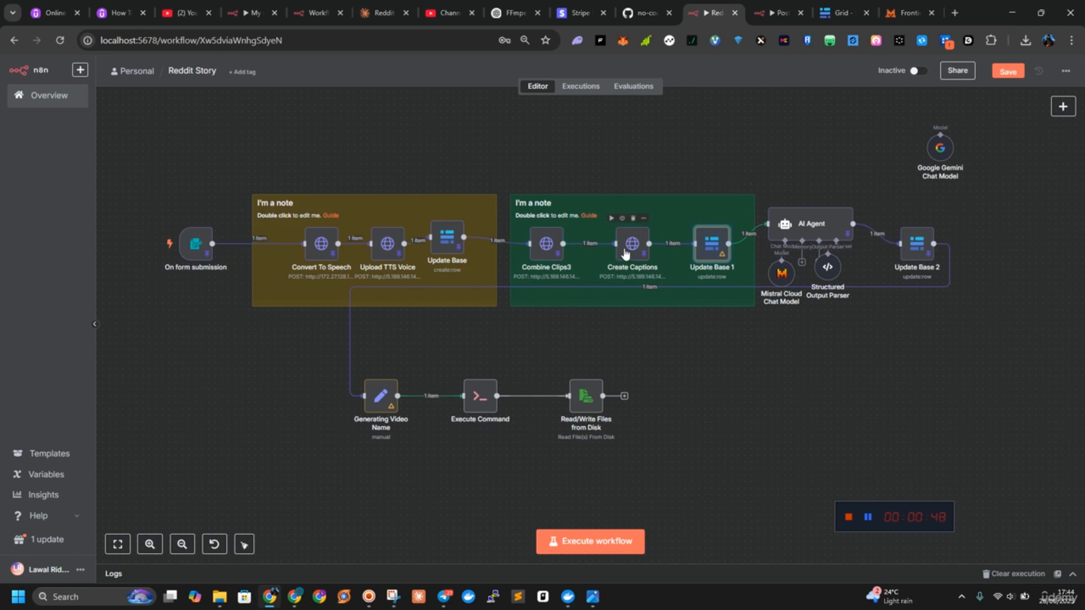
left_click(165, 242)
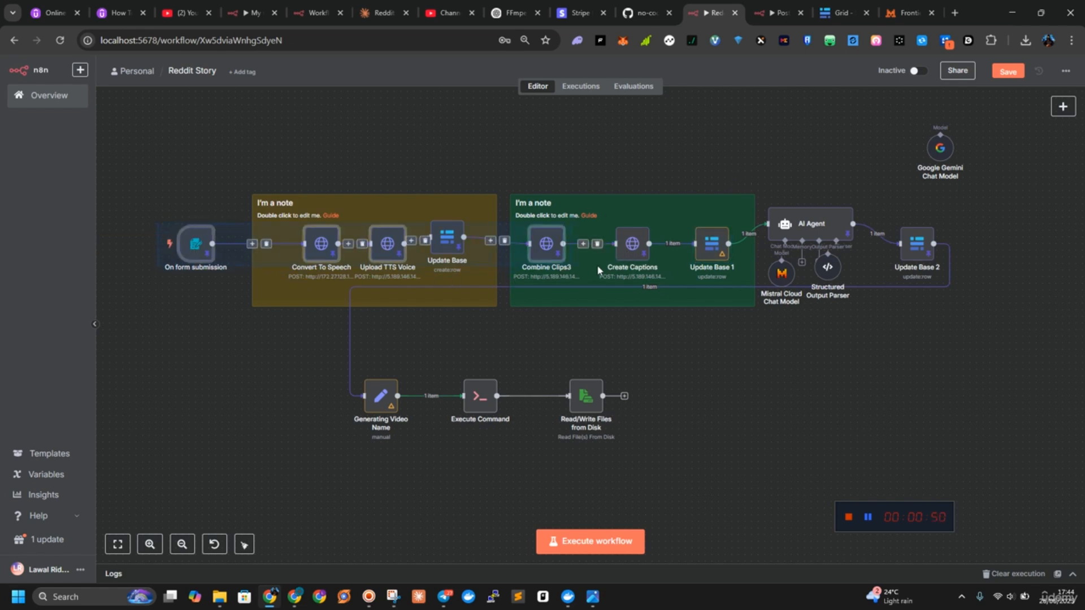
right_click(640, 251)
left_click(673, 285)
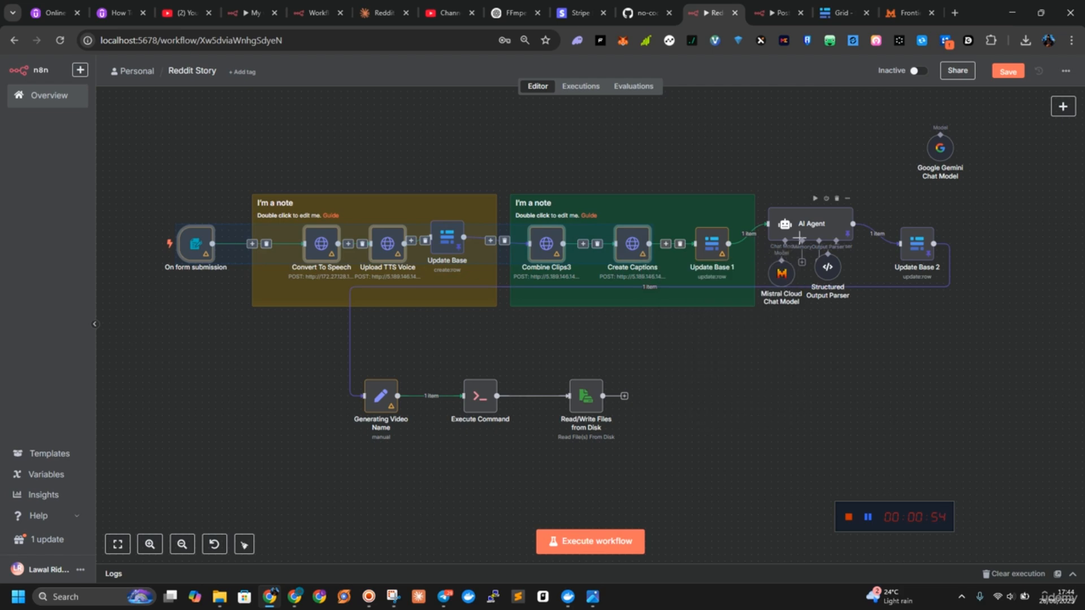
right_click(798, 236)
left_click(819, 317)
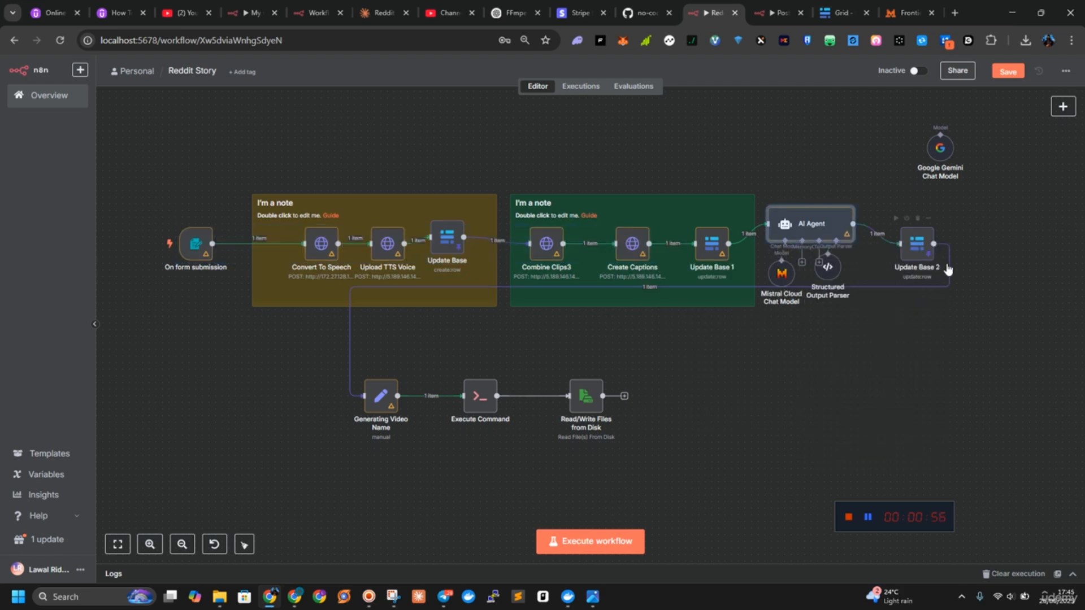
right_click(911, 257)
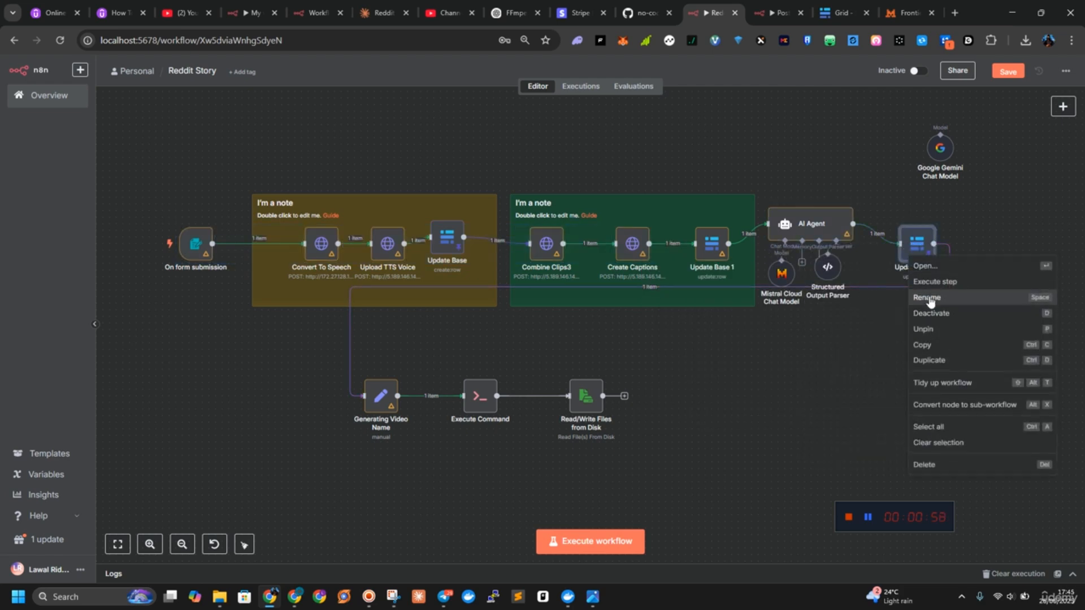
left_click(930, 331)
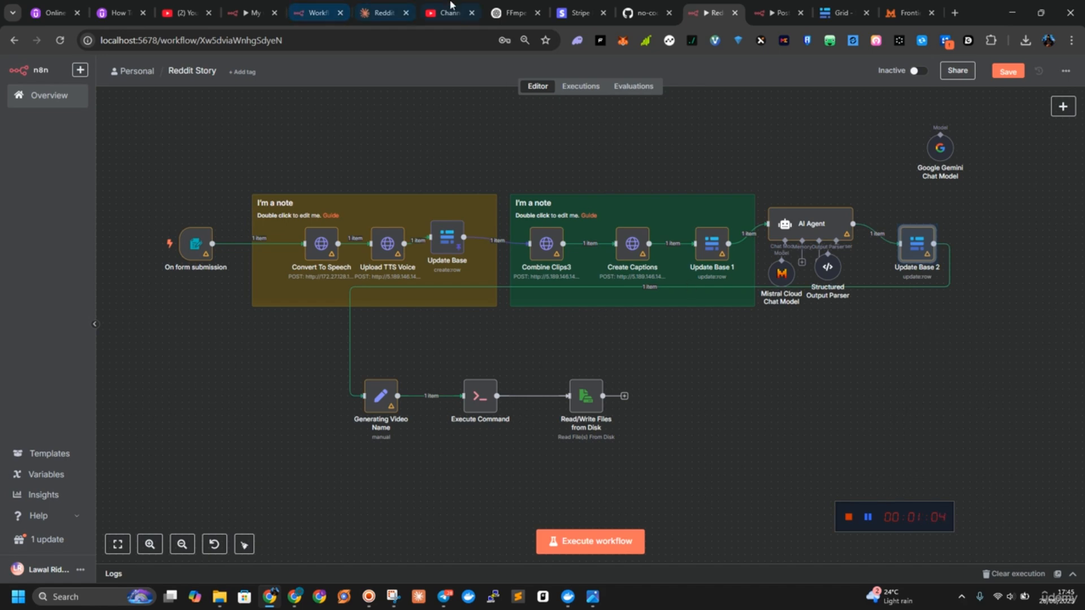
Switch to ChatGPT, ask "give me a 1 minute fake reddit stroy" and copy the generated story's body from "So this started" through the TL;DR.
left_click(512, 13)
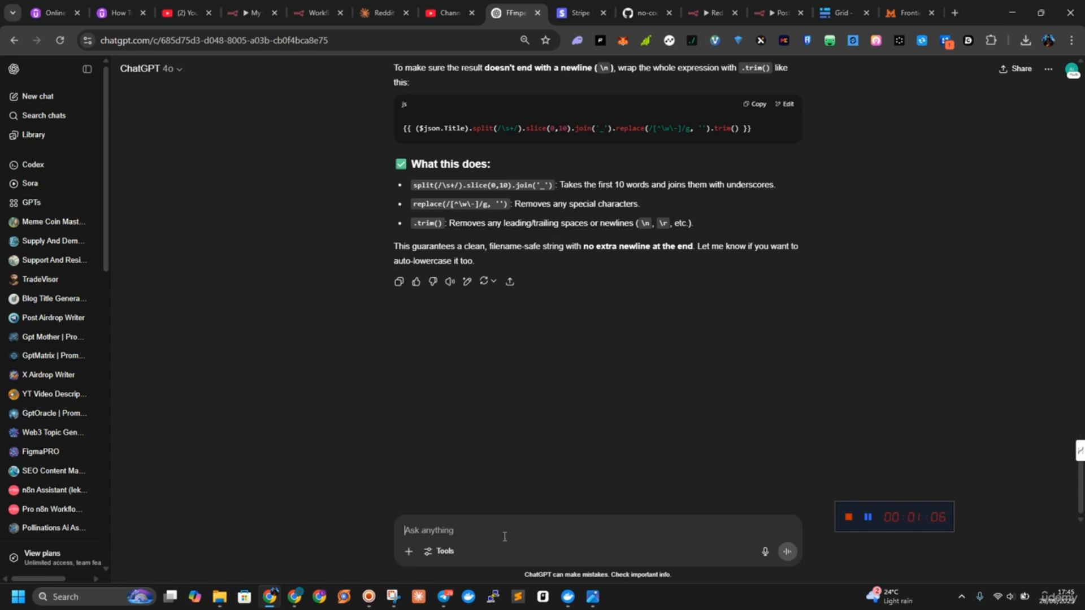
type("give me a 1 minute fake reddit stroy")
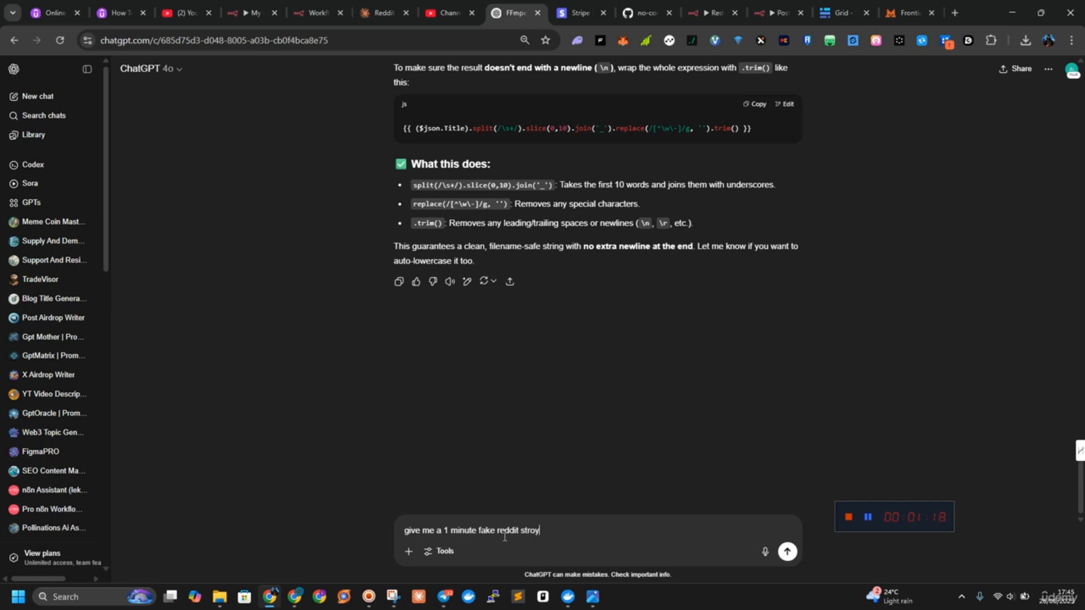
key("Return")
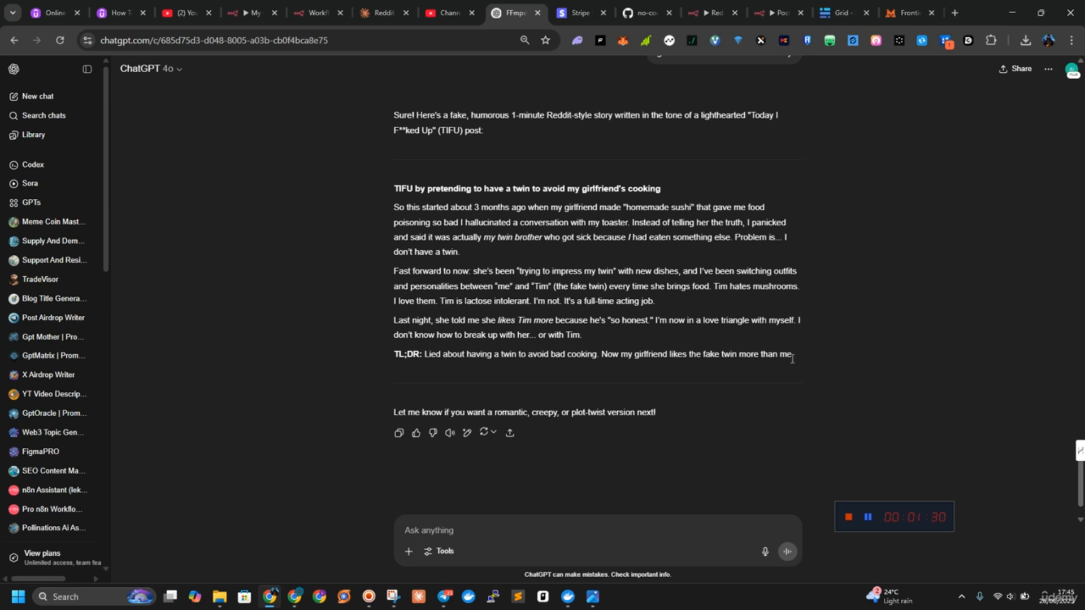
left_click_drag(792, 359, 389, 217)
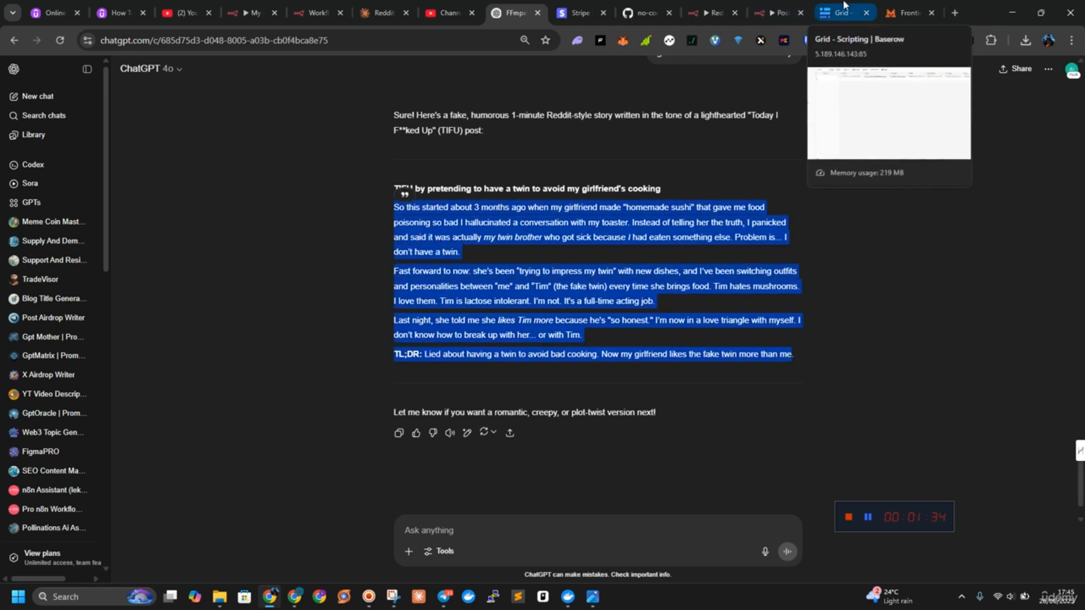
Execute the Reddit Story workflow in n8n, submit the copied story in Input Your Story and close the form window.
left_click(713, 4)
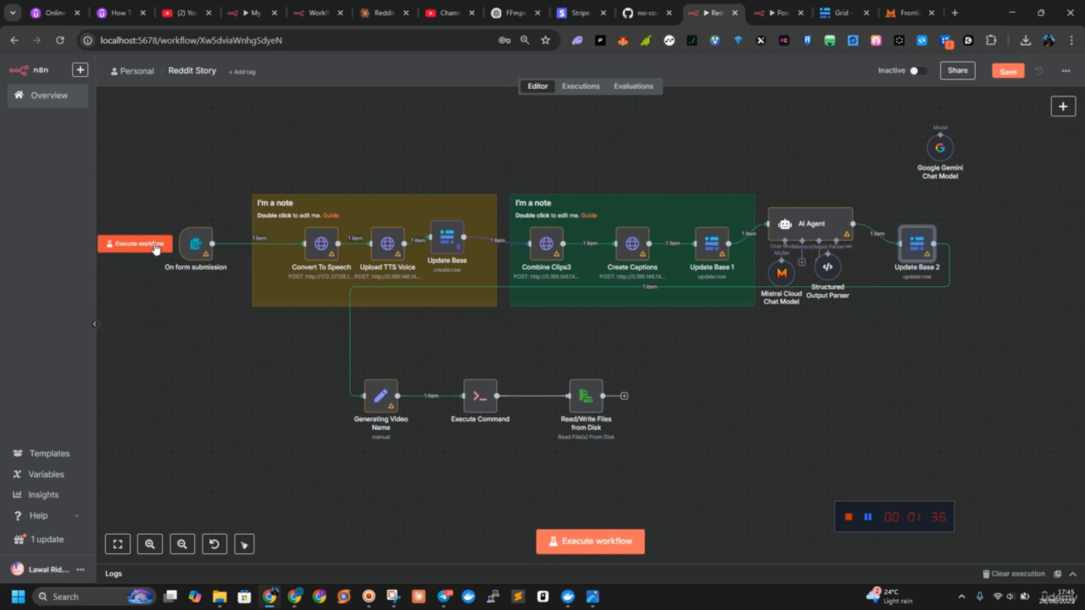
left_click(135, 244)
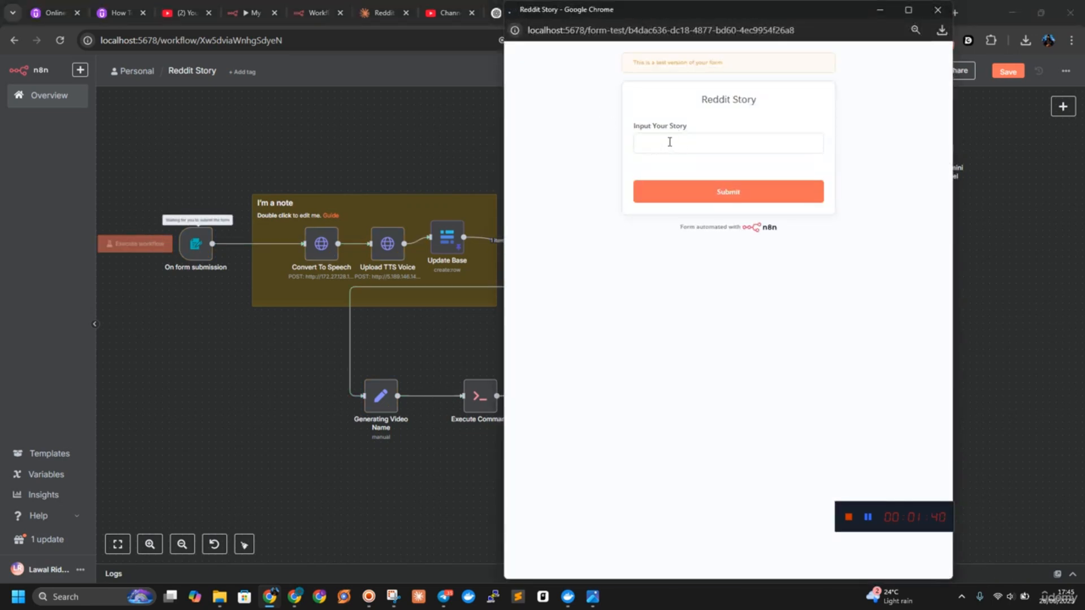
left_click(669, 142)
key("ctrl+v")
left_click_drag(635, 145, 592, 153)
left_click(740, 192)
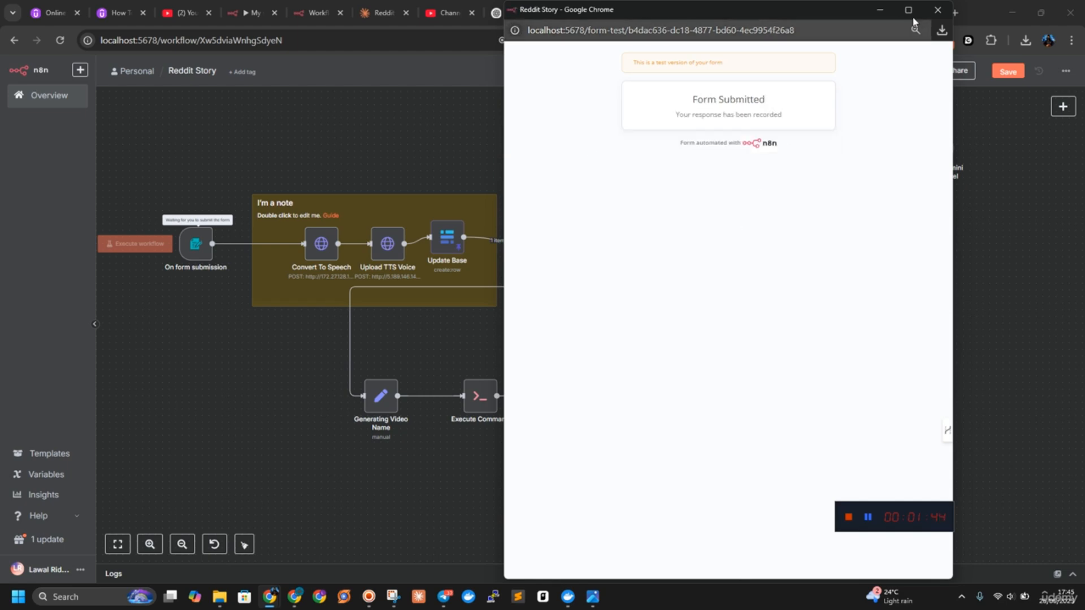
left_click(938, 10)
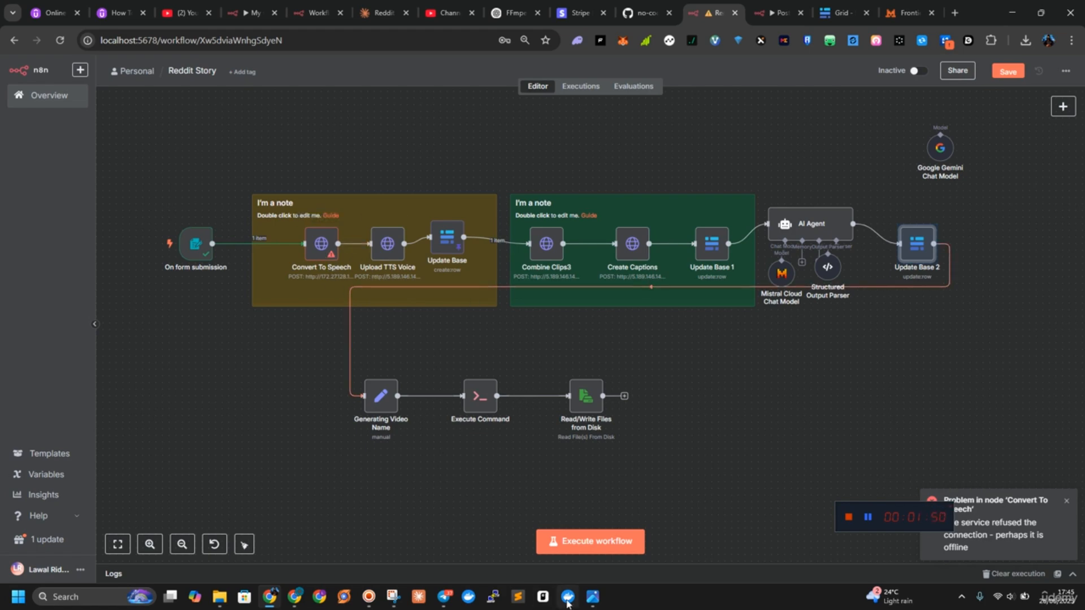
Switch to Docker Desktop, start the container with port mapping 5050:5050 and return to the n8n workflow.
left_click(568, 597)
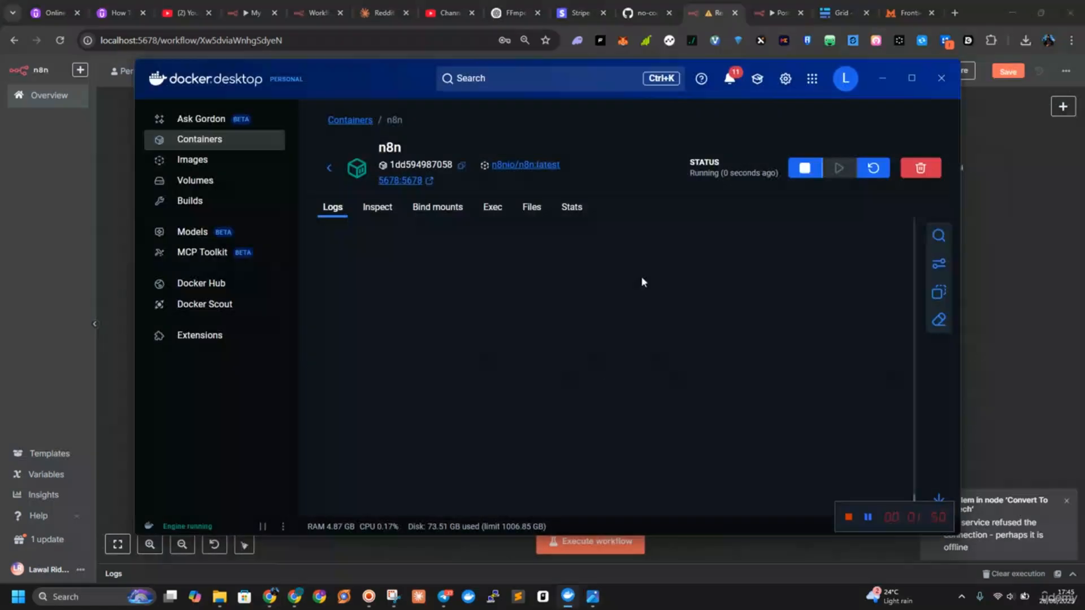
left_click(329, 168)
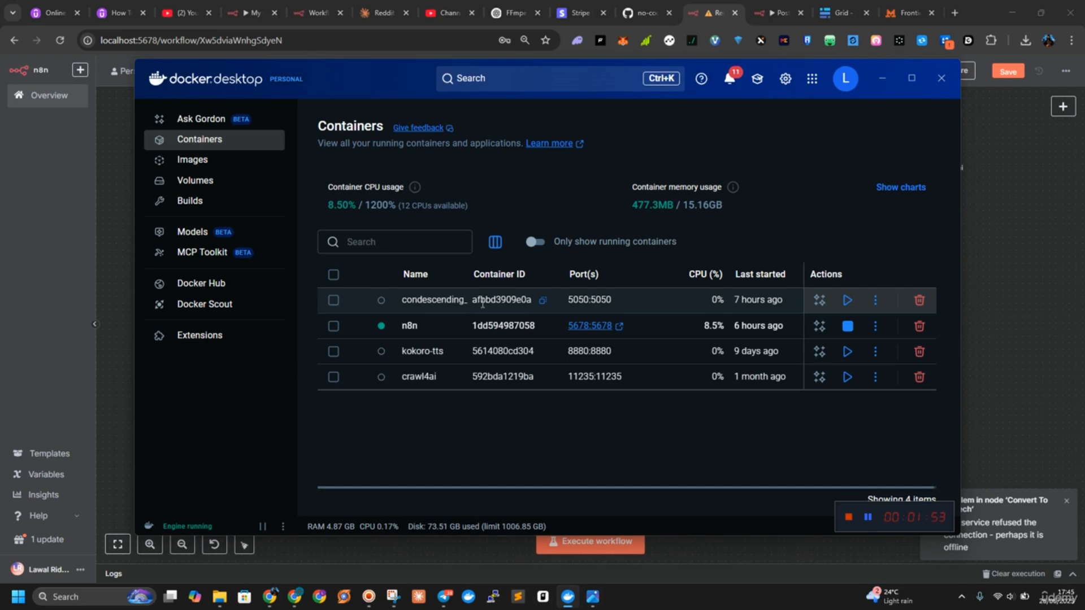
left_click(848, 300)
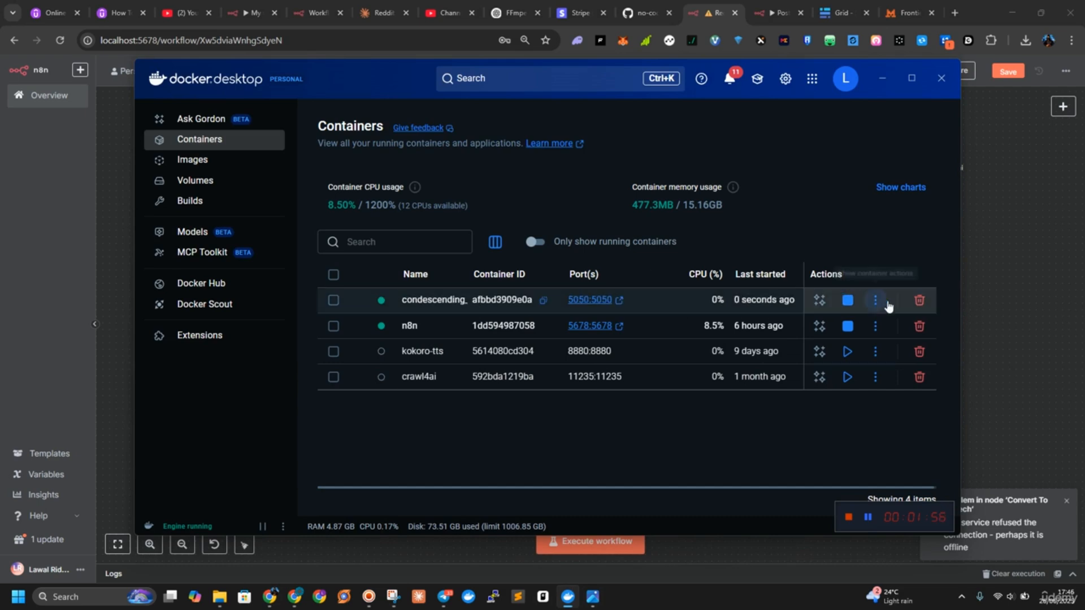
left_click(995, 266)
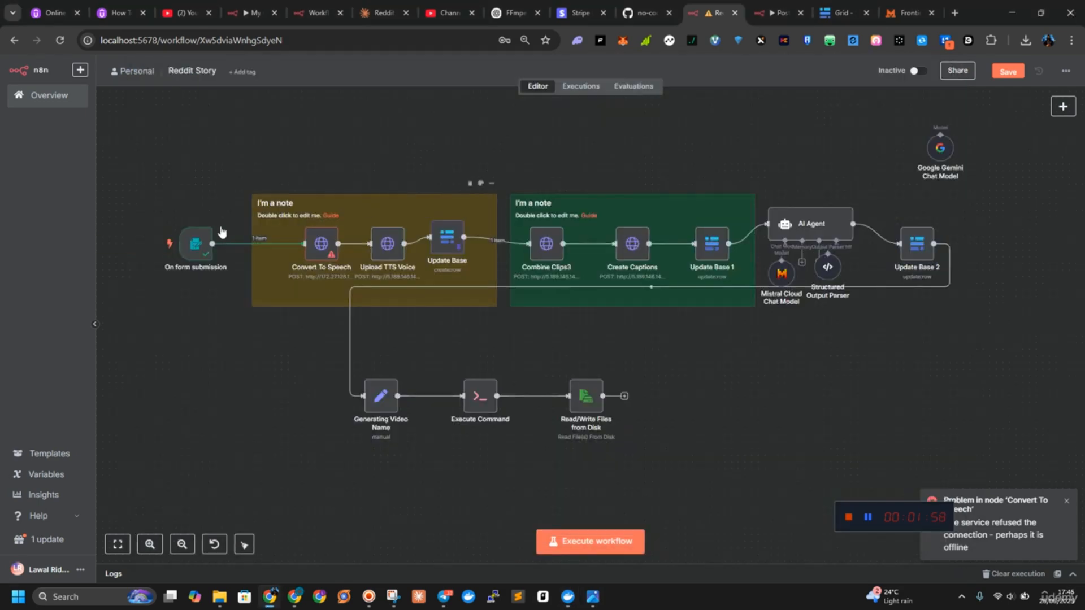
Pin the On form submission data, execute the workflow again and unpin Update Base.
right_click(200, 254)
left_click(214, 326)
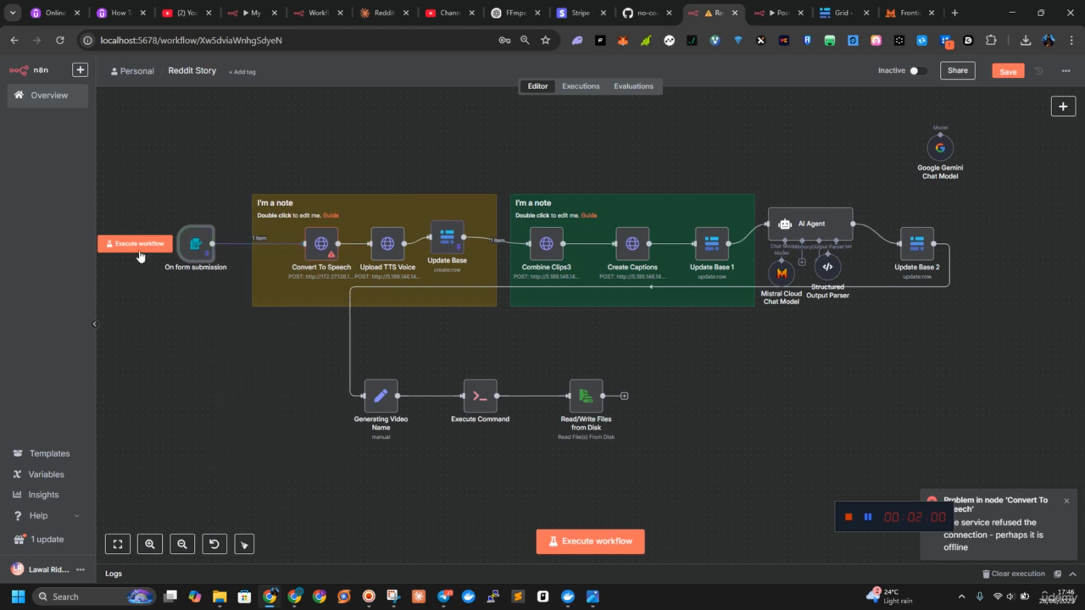
left_click(133, 244)
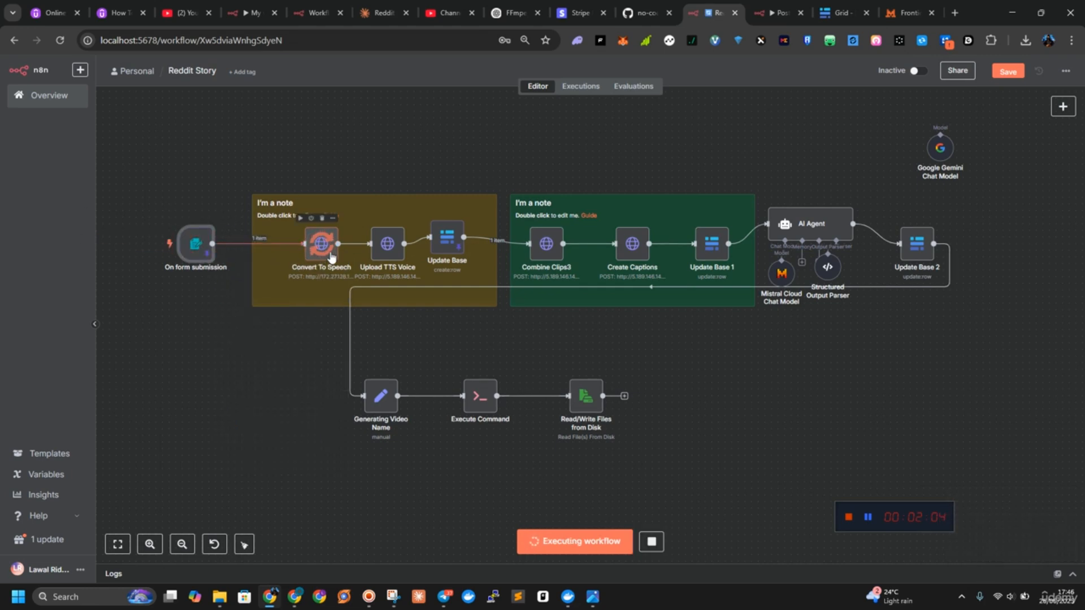
right_click(449, 255)
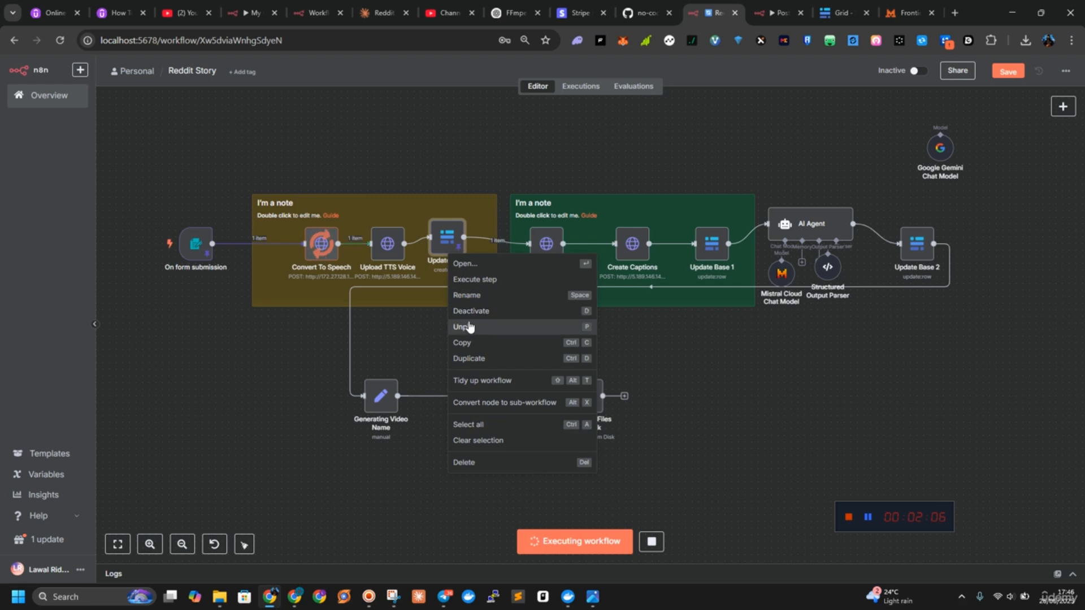
left_click(469, 327)
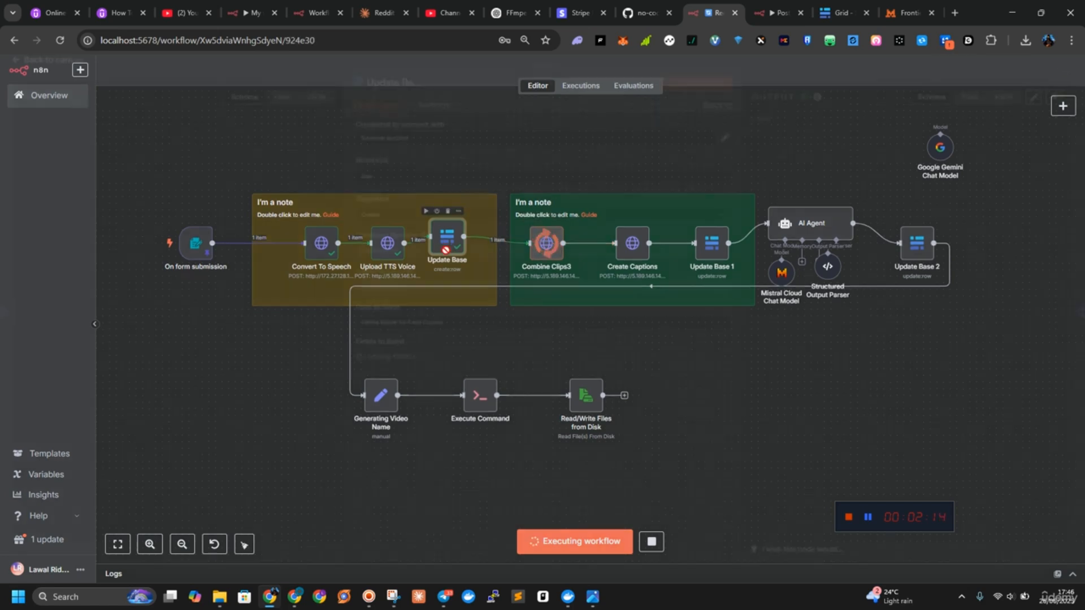
Check Baserow's refreshed Scripting table for the new row and compare it with Update Base's input and output in n8n.
double_click(447, 244)
left_click(839, 6)
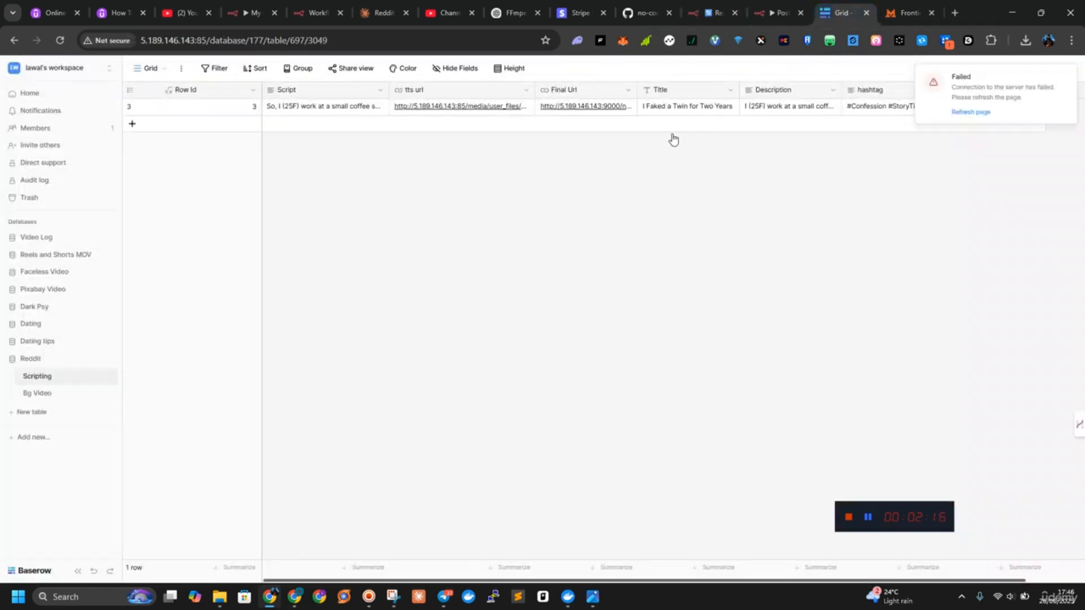
left_click(978, 112)
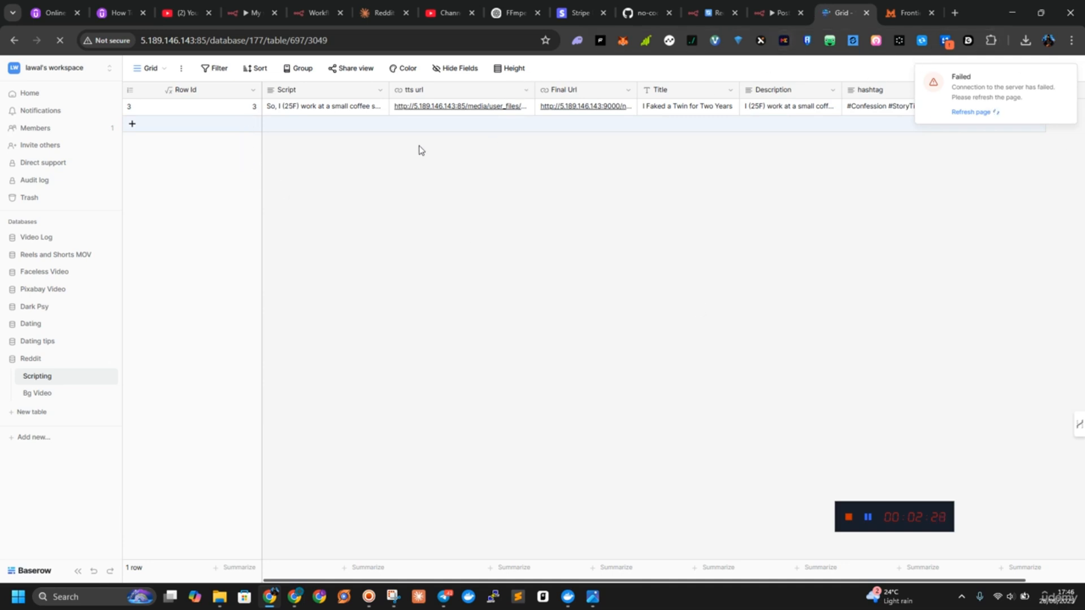
mouse_move(710, 21)
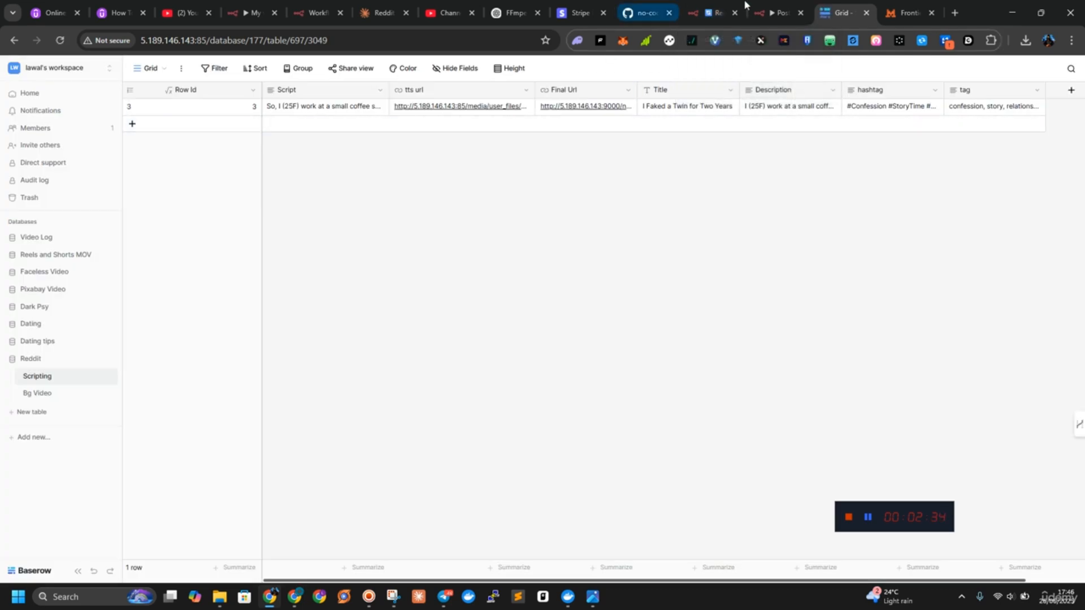
left_click(711, 12)
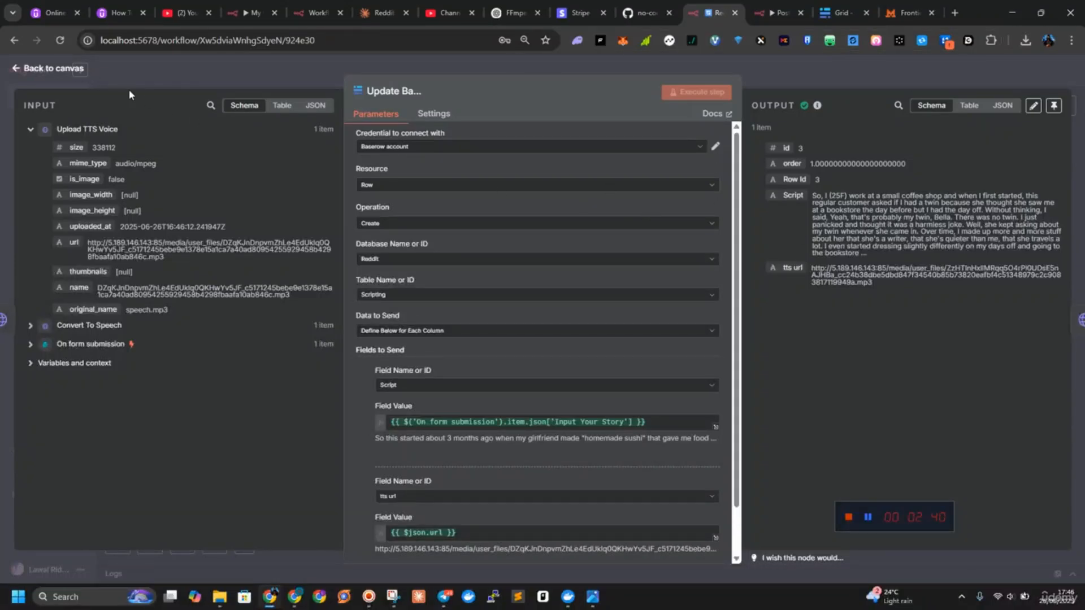
left_click(75, 77)
Stop the running execution, execute the workflow again from On form submission and save the workflow.
right_click(546, 245)
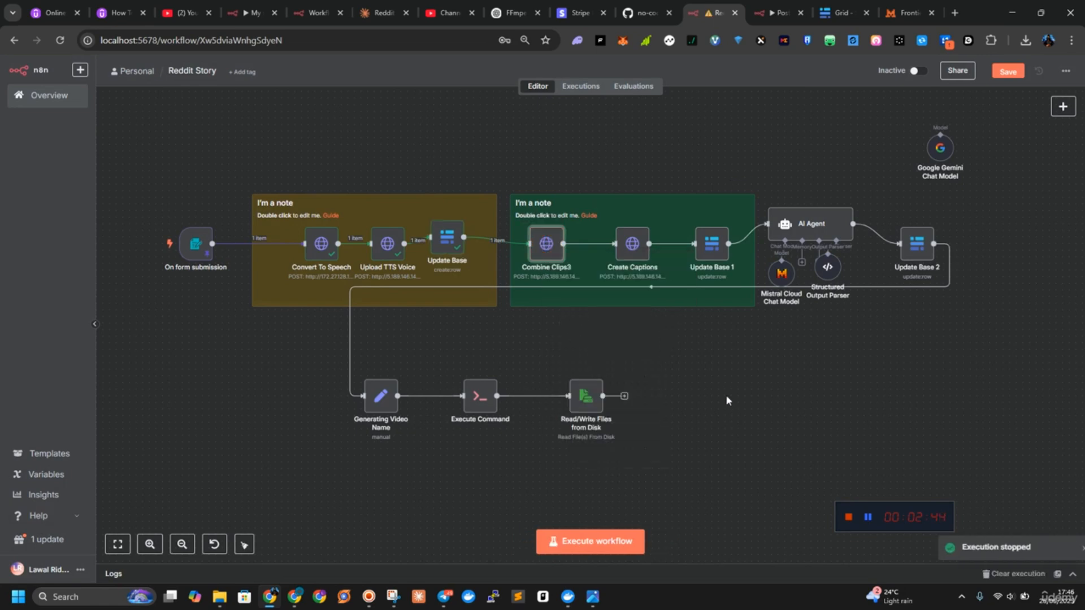
mouse_move(186, 248)
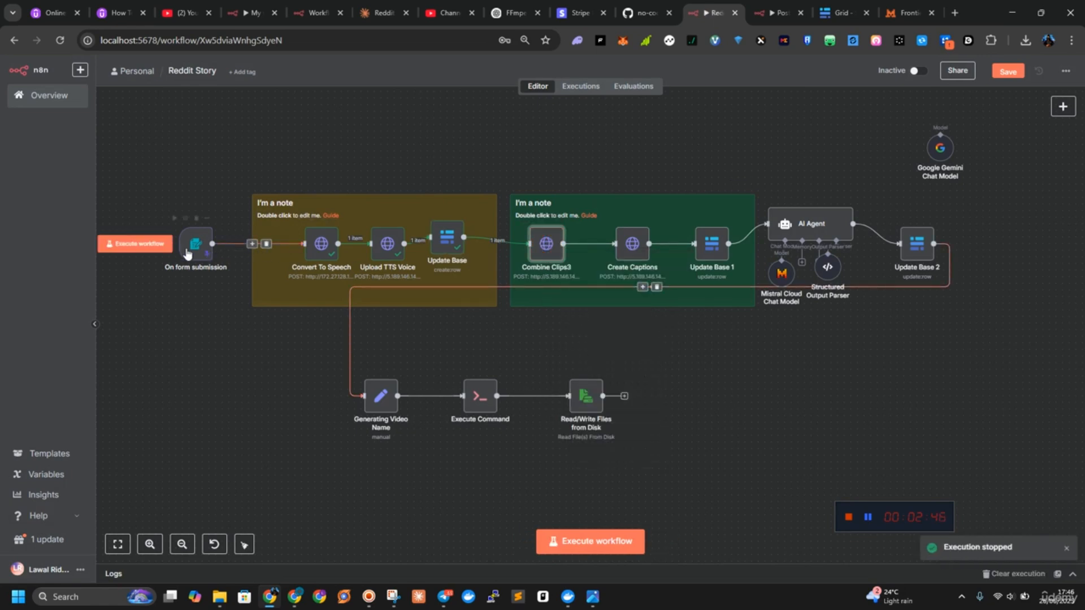
left_click(162, 250)
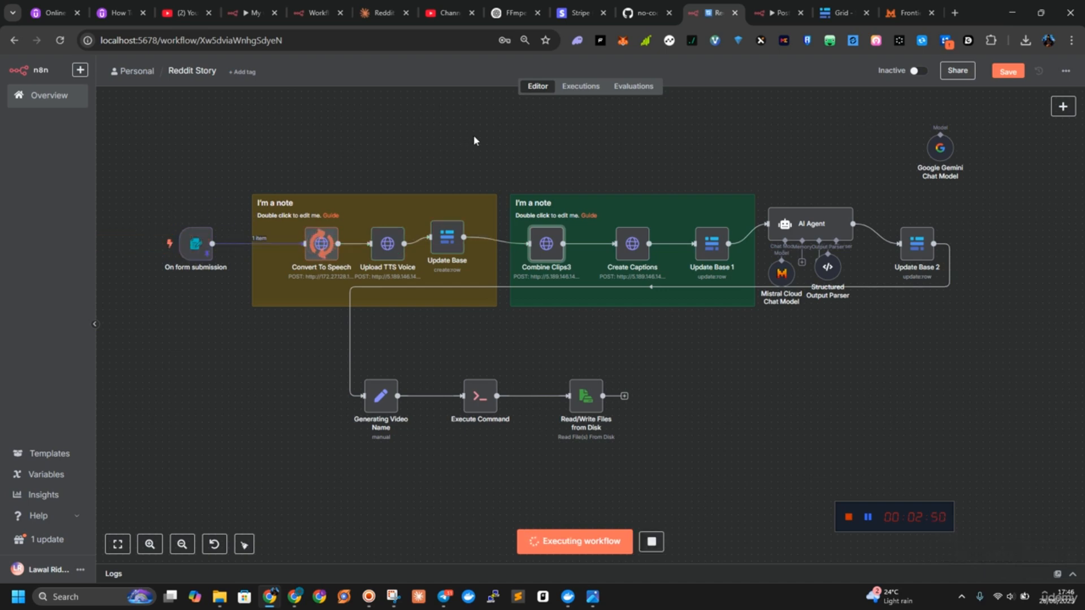
left_click(1006, 72)
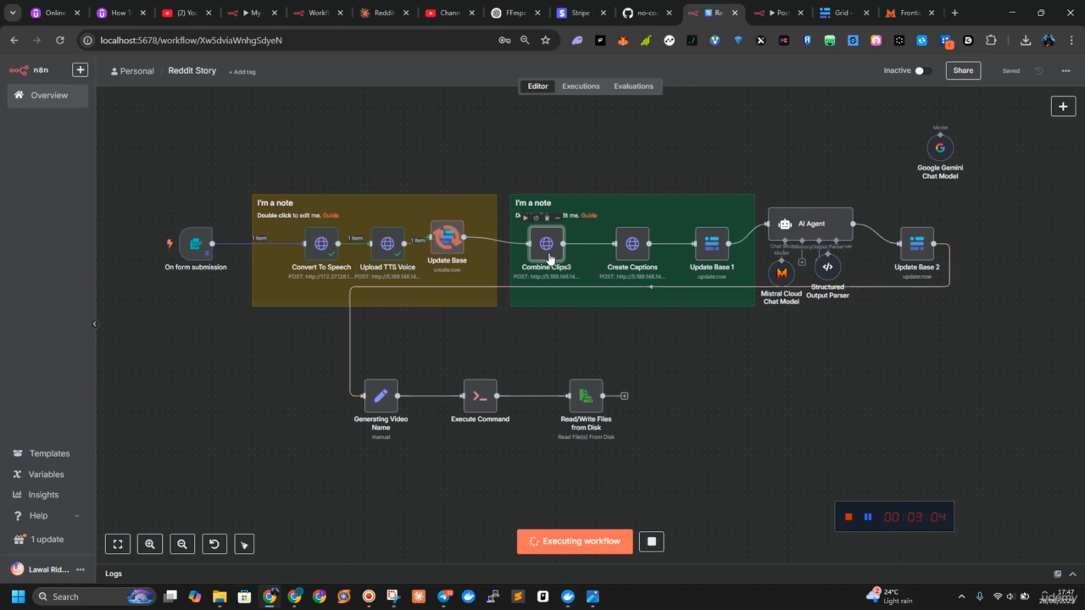
Check the Scripting table in Baserow for the new story's row and its fields during and after the workflow run.
left_click(845, 11)
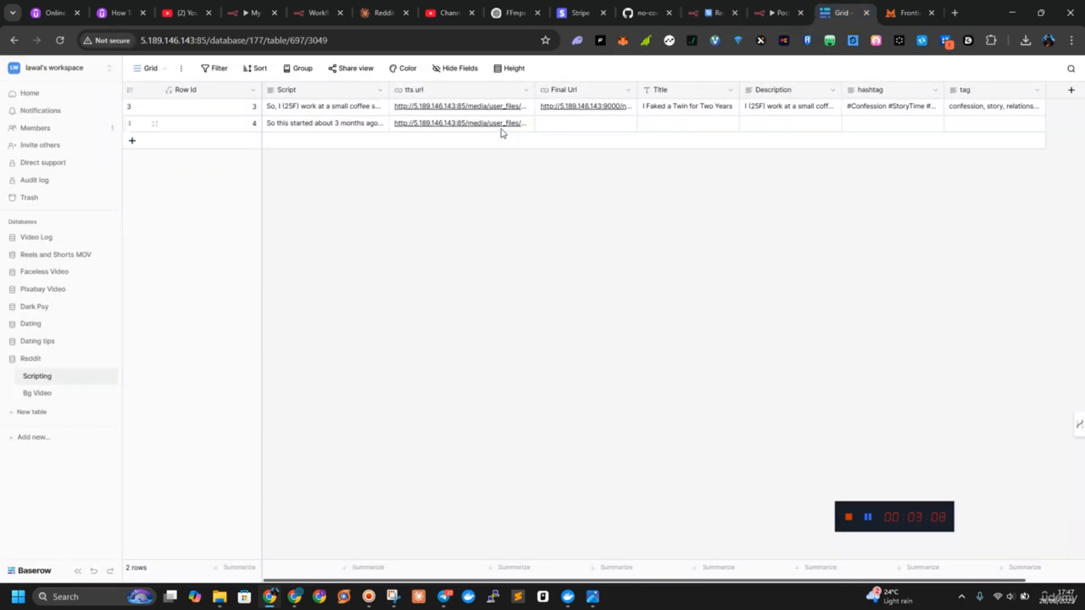
left_click(732, 8)
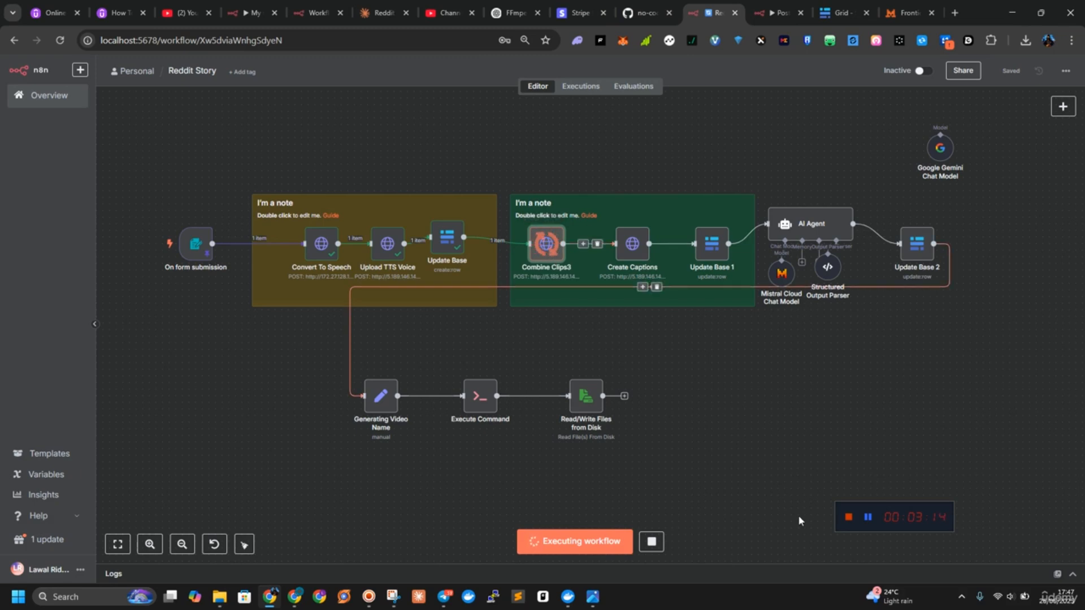
left_click(868, 517)
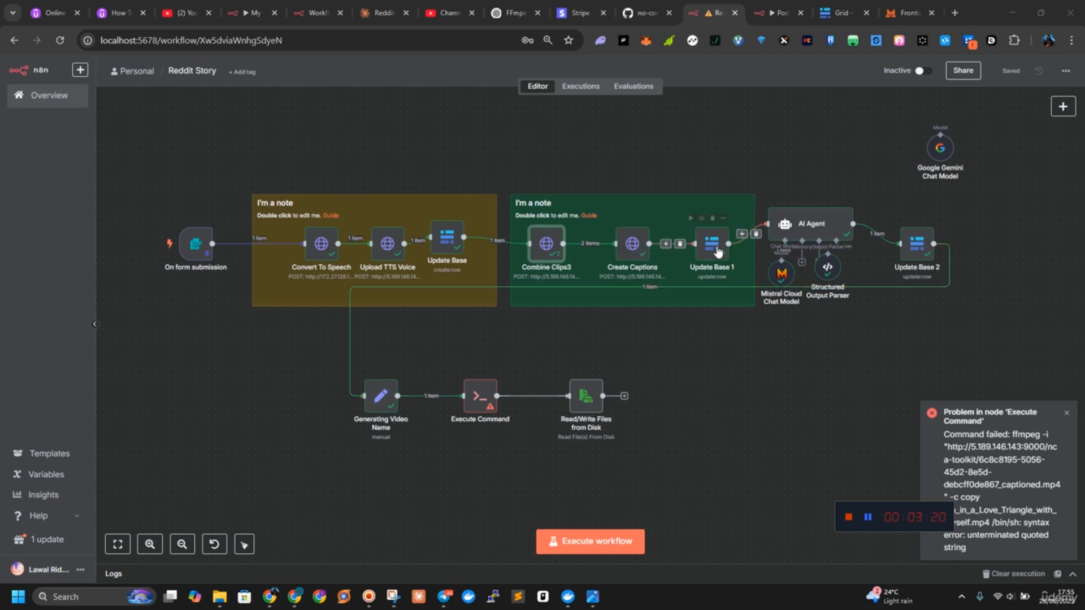
left_click(826, 12)
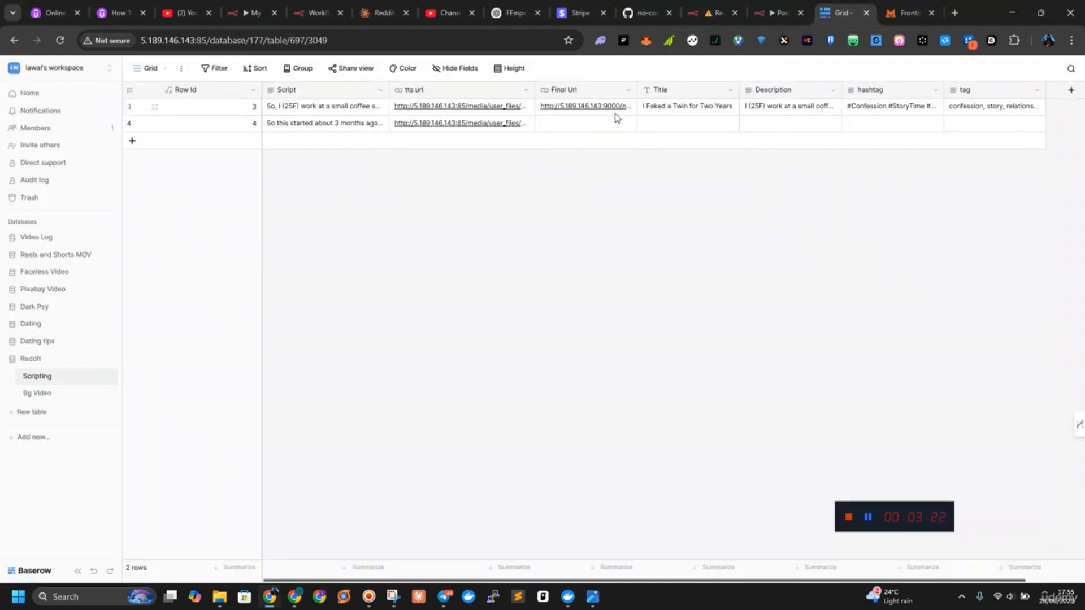
Reload the Scripting table in Baserow to check the new story's Final Url, title, description, hashtag and tag fields.
left_click(779, 9)
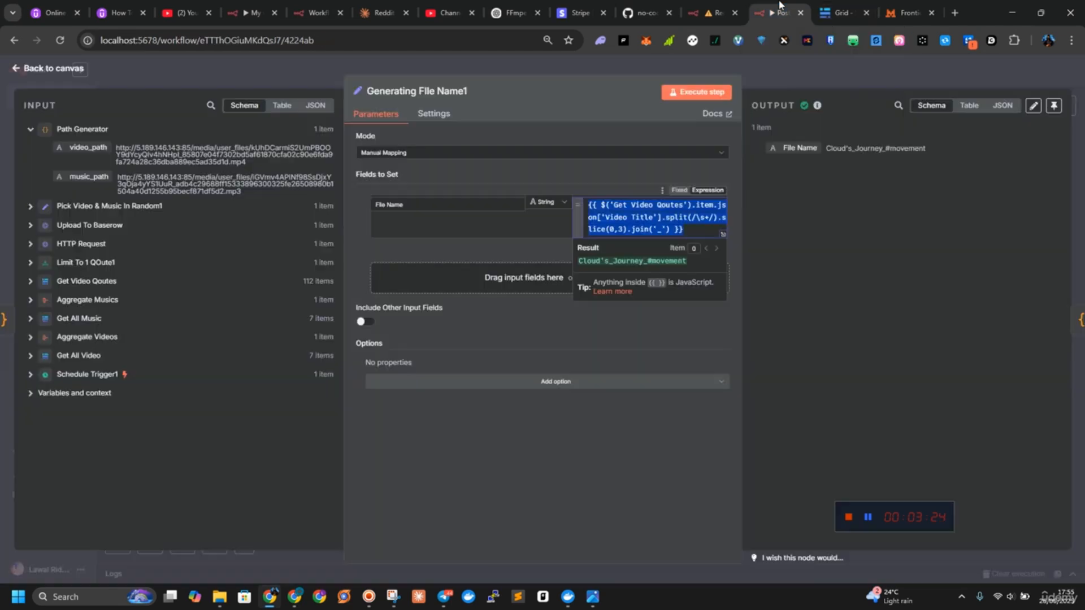
left_click(831, 13)
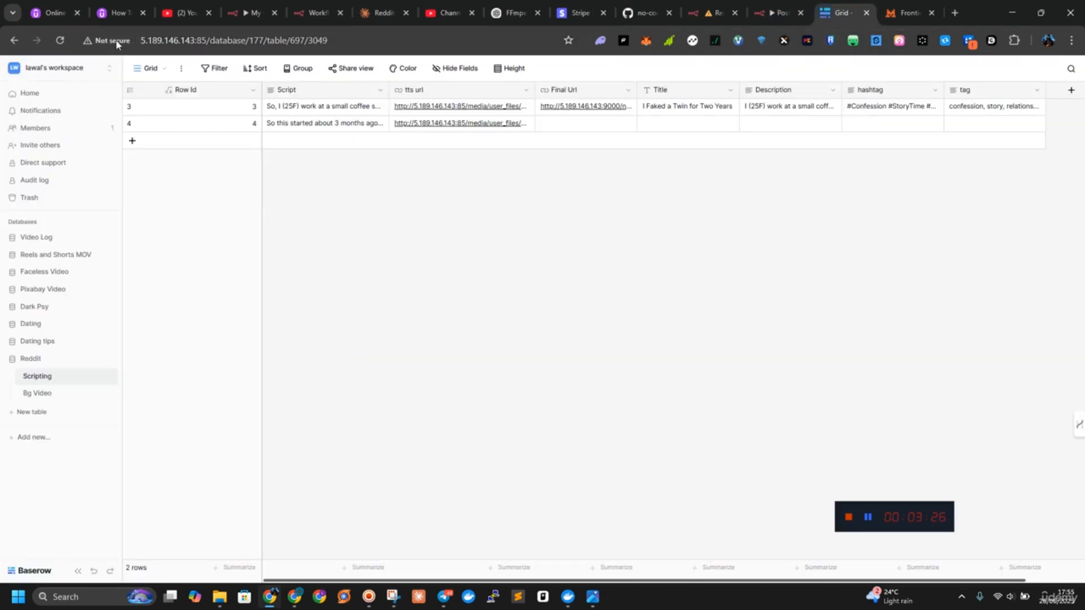
left_click(60, 40)
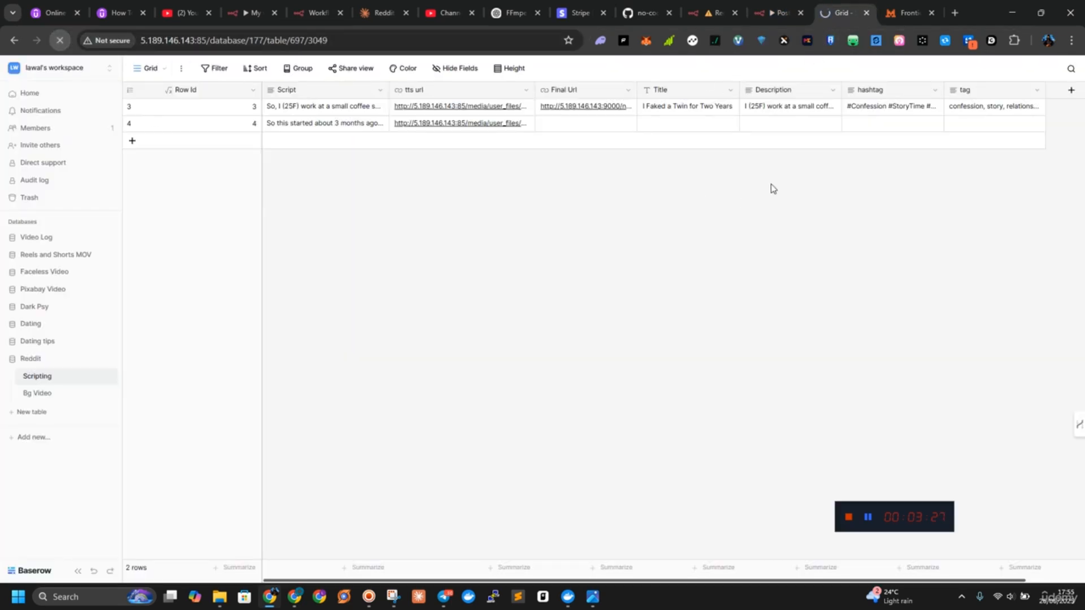
Review the Execute Command error in the Reddit Story workflow and wrap the output file name {{ $json['File Name'] }}.mp4 in double quotes.
left_click(717, 9)
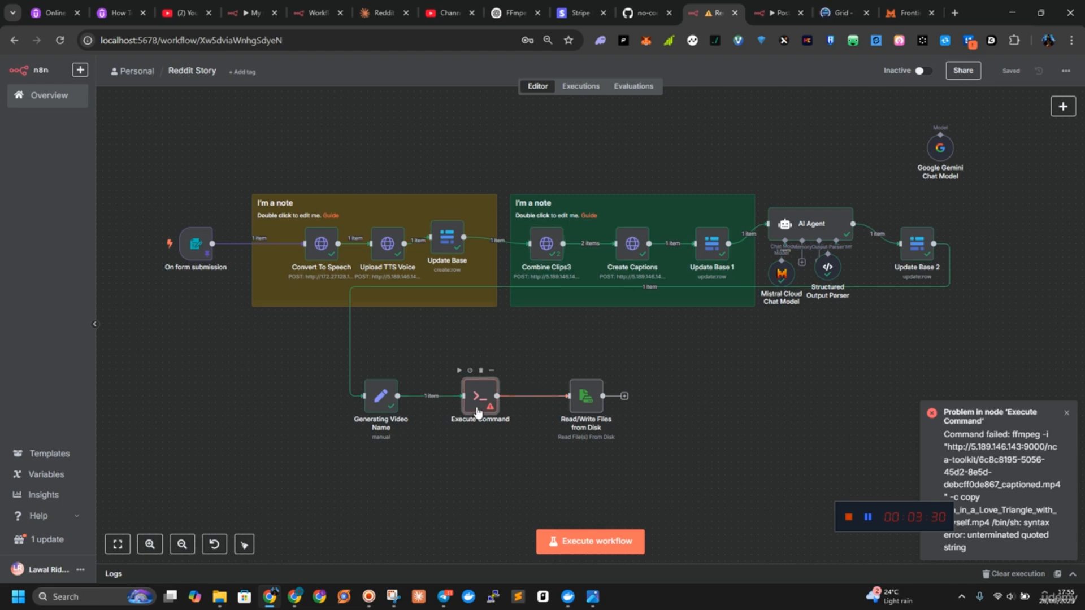
double_click(480, 396)
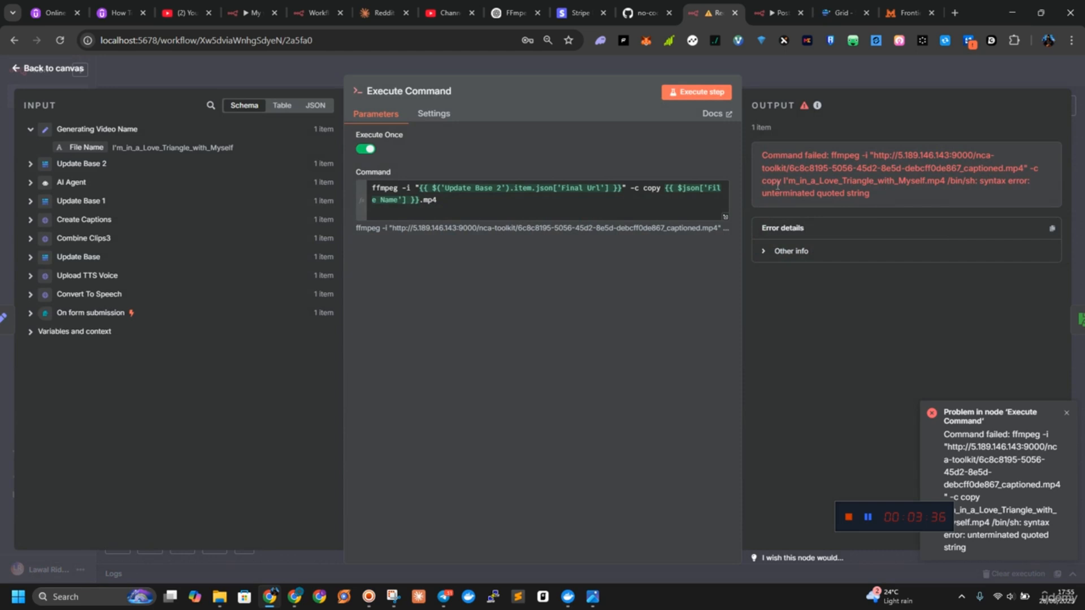
left_click(726, 217)
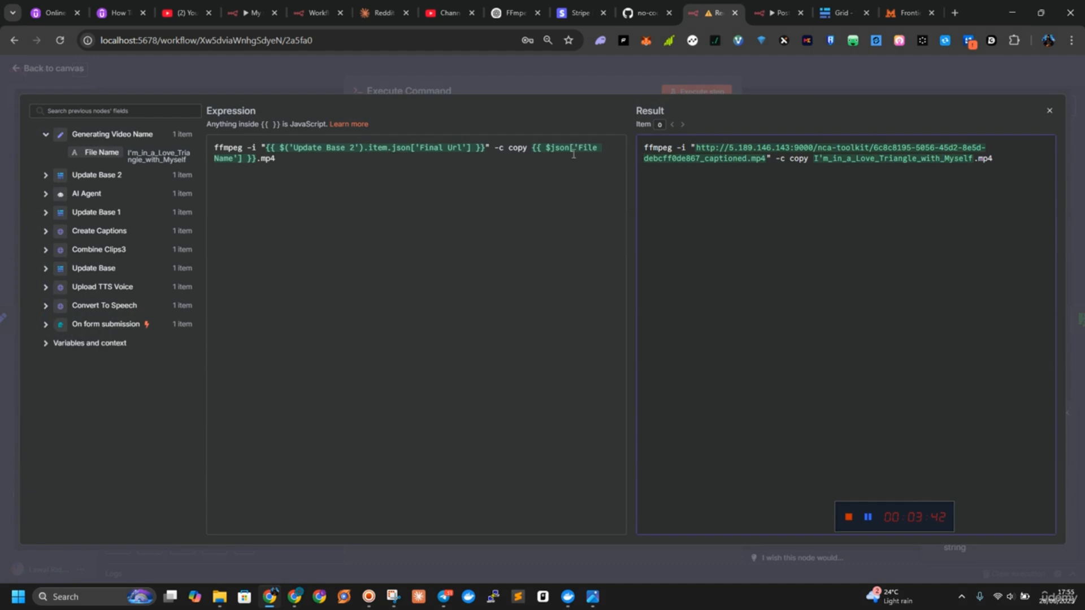
left_click(629, 89)
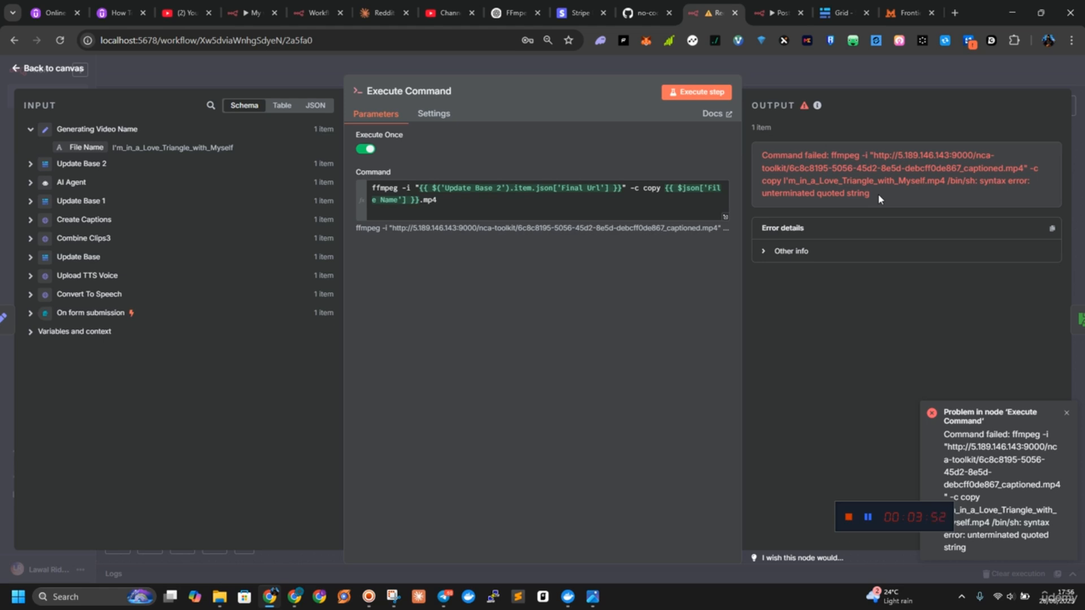
left_click(443, 199)
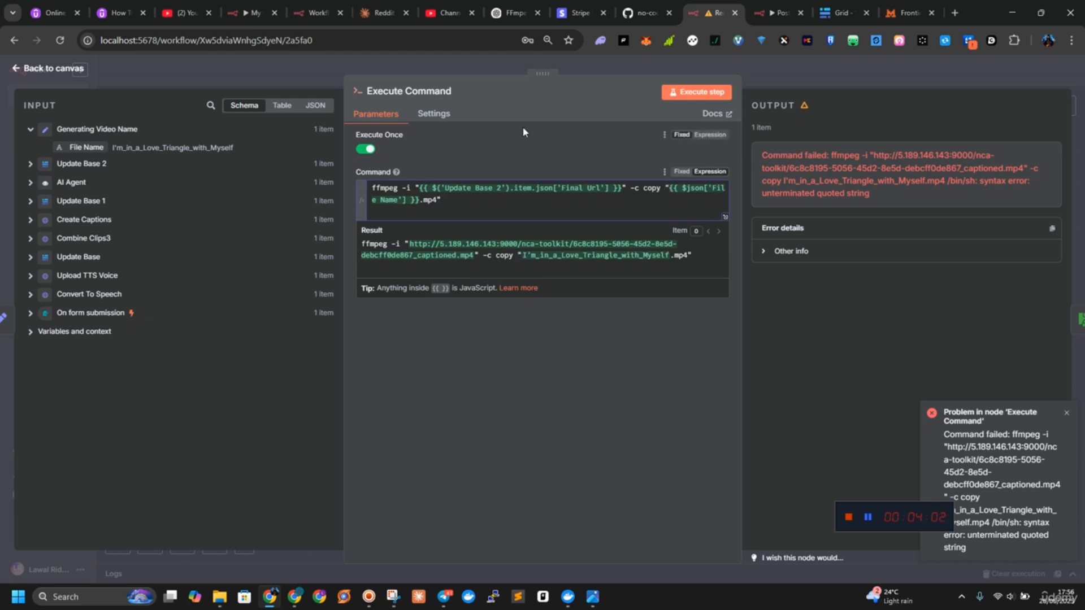
left_click(49, 68)
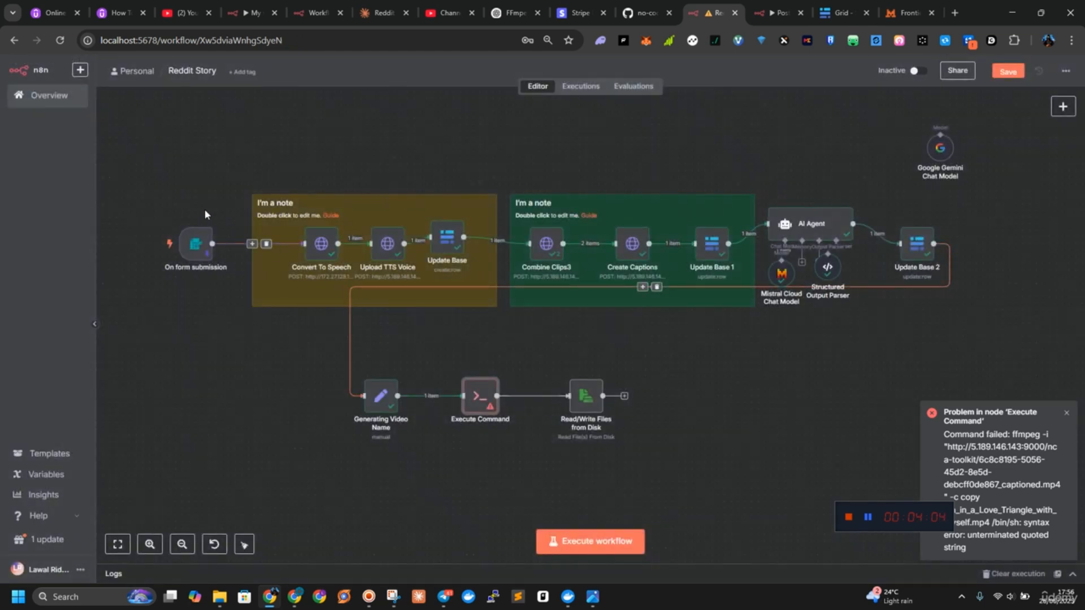
Pin the data of all nodes from On form submission through Update Base 2 and execute the workflow.
left_click_drag(143, 164, 944, 328)
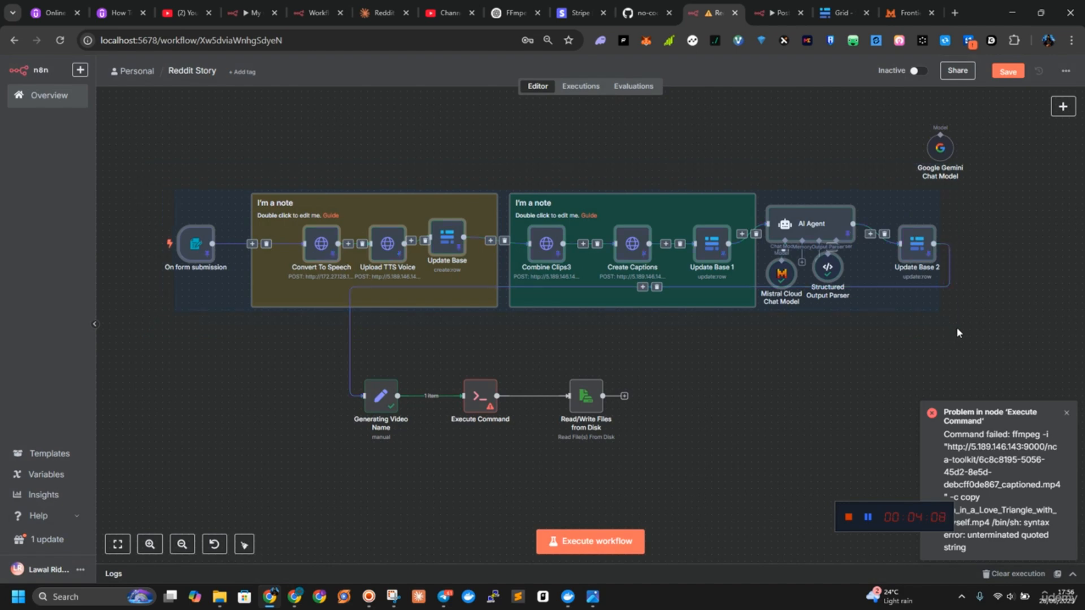
left_click(434, 384)
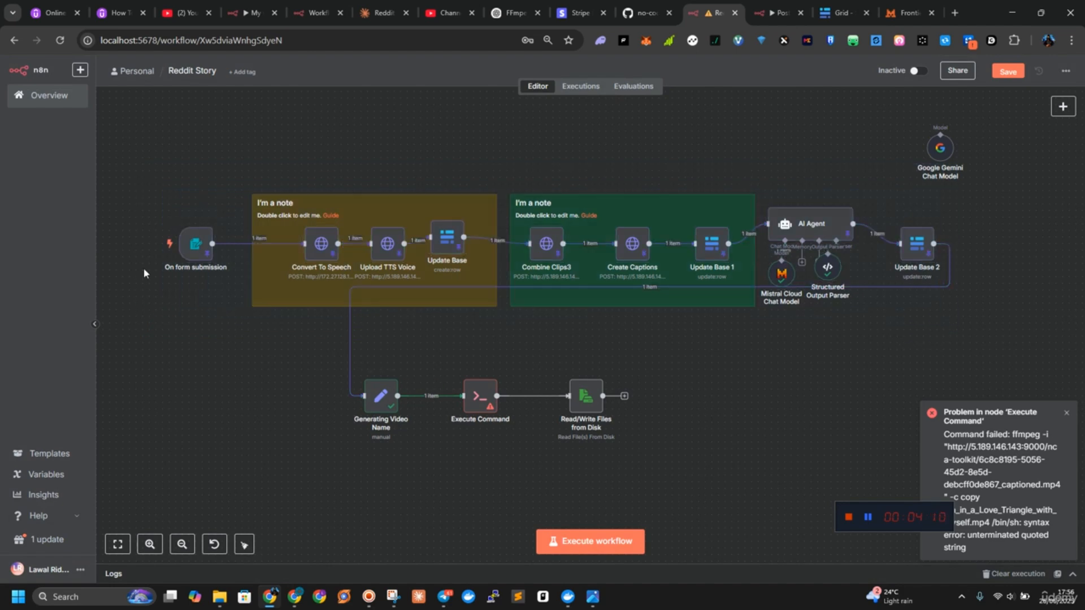
left_click(142, 249)
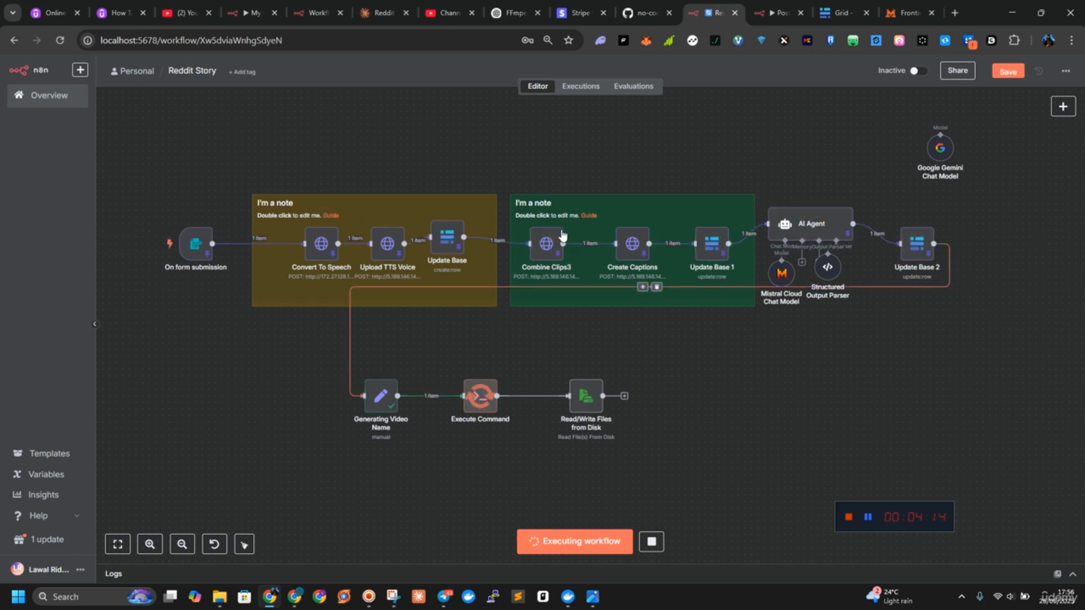
Check the new story's row in Baserow, download the captioned video from its Final Url and play it.
left_click(828, 17)
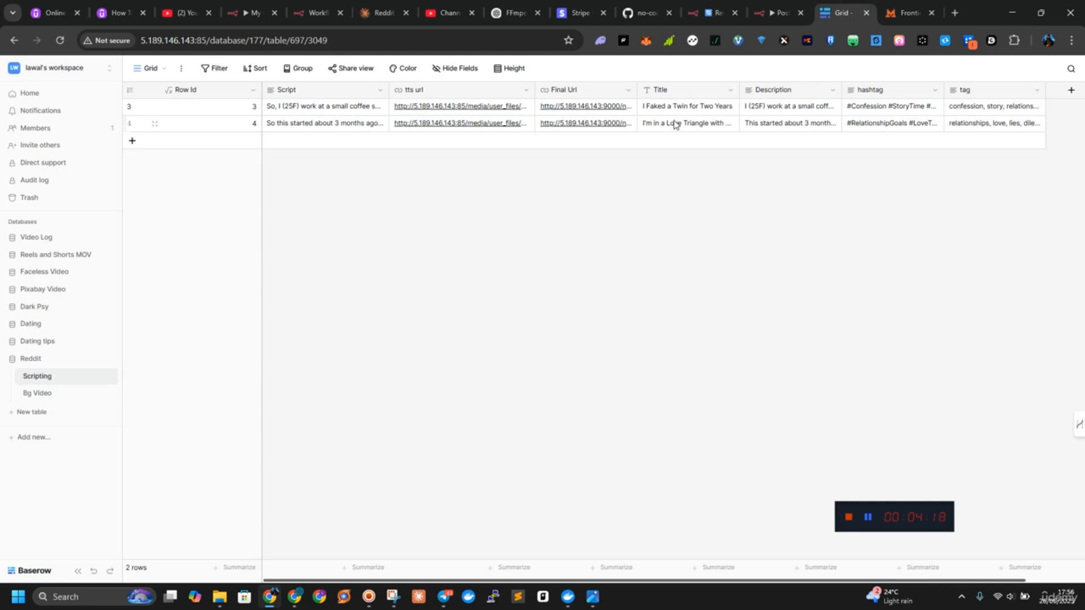
left_click(596, 124)
left_click(595, 125)
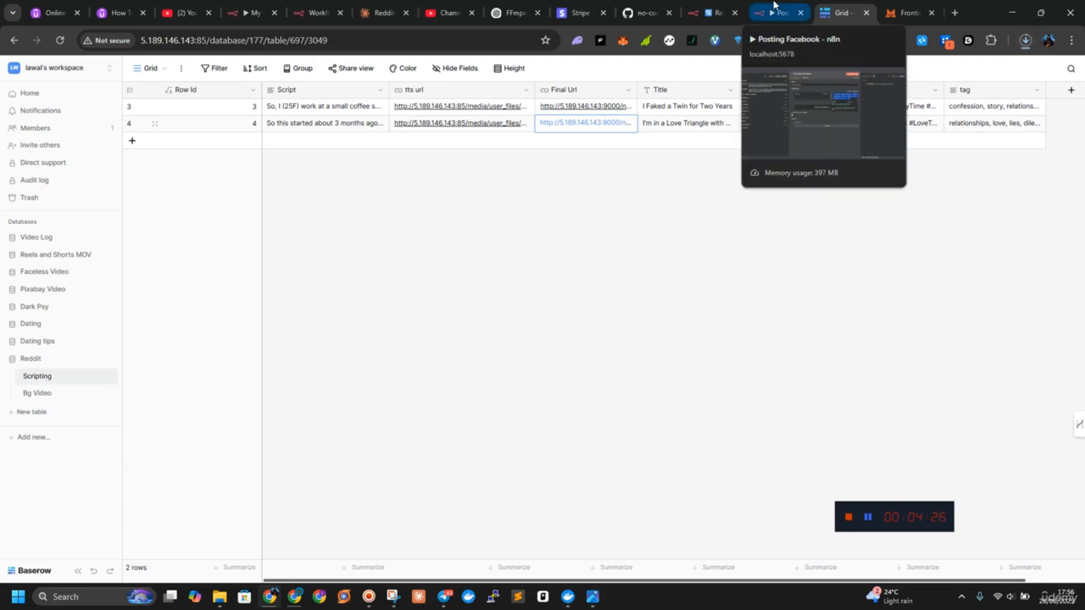
left_click(713, 12)
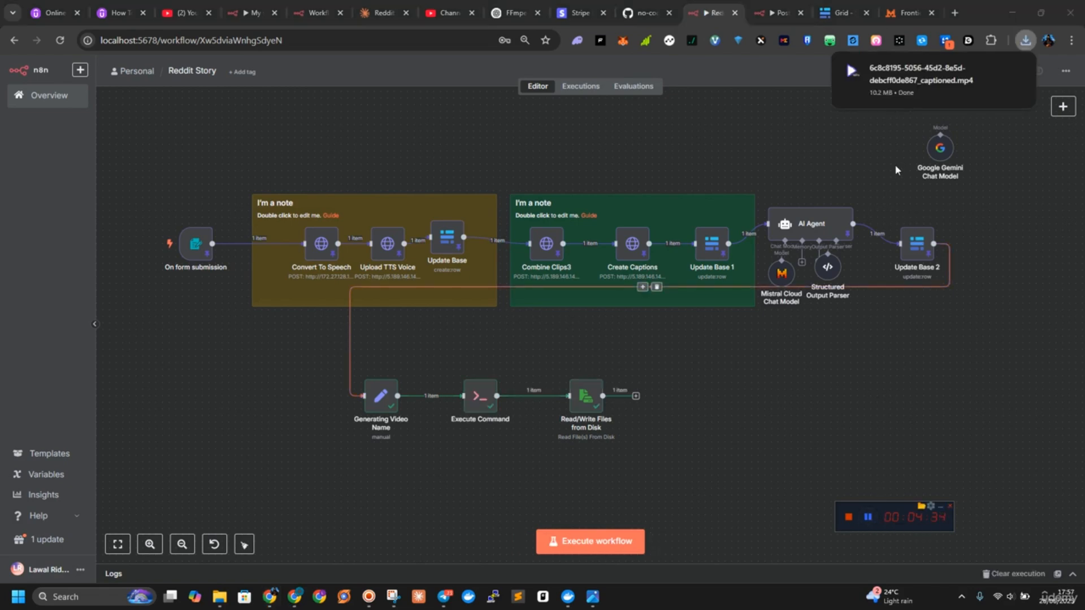
left_click(911, 82)
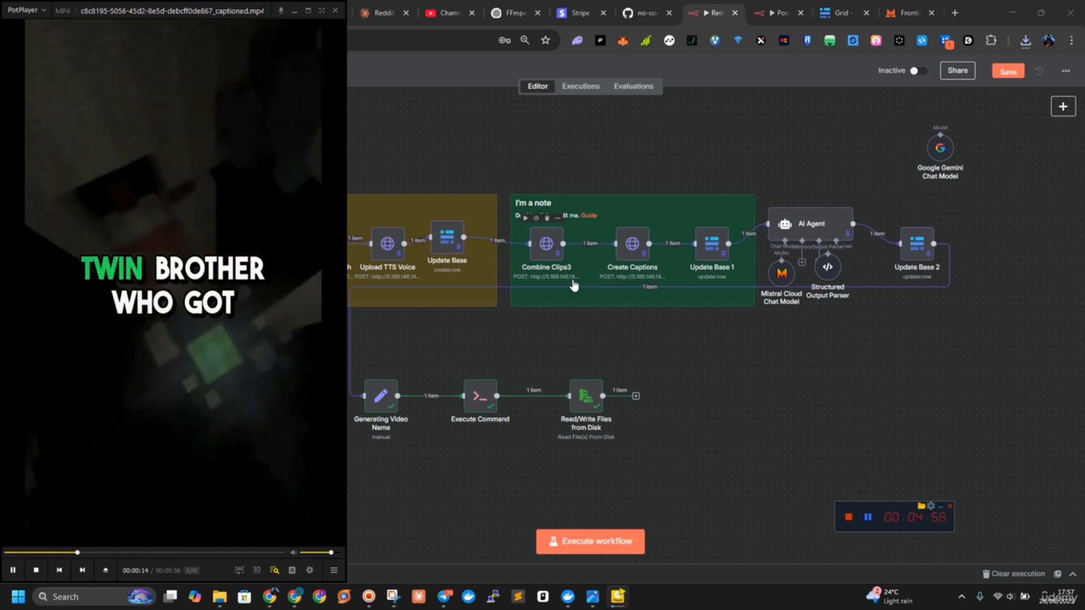
scroll(594, 283, "up", 1)
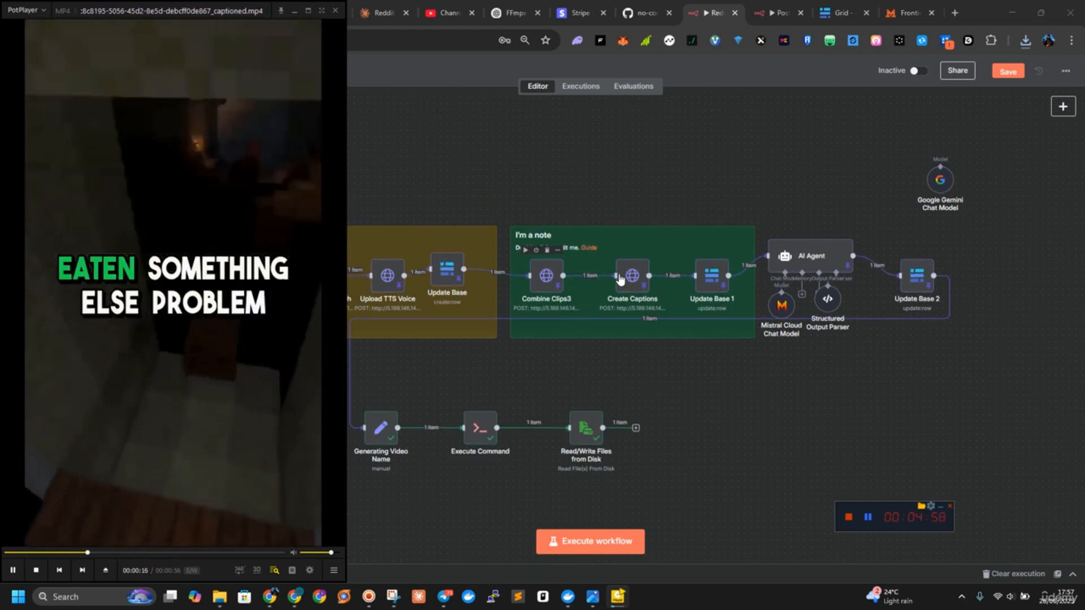
left_click(595, 275)
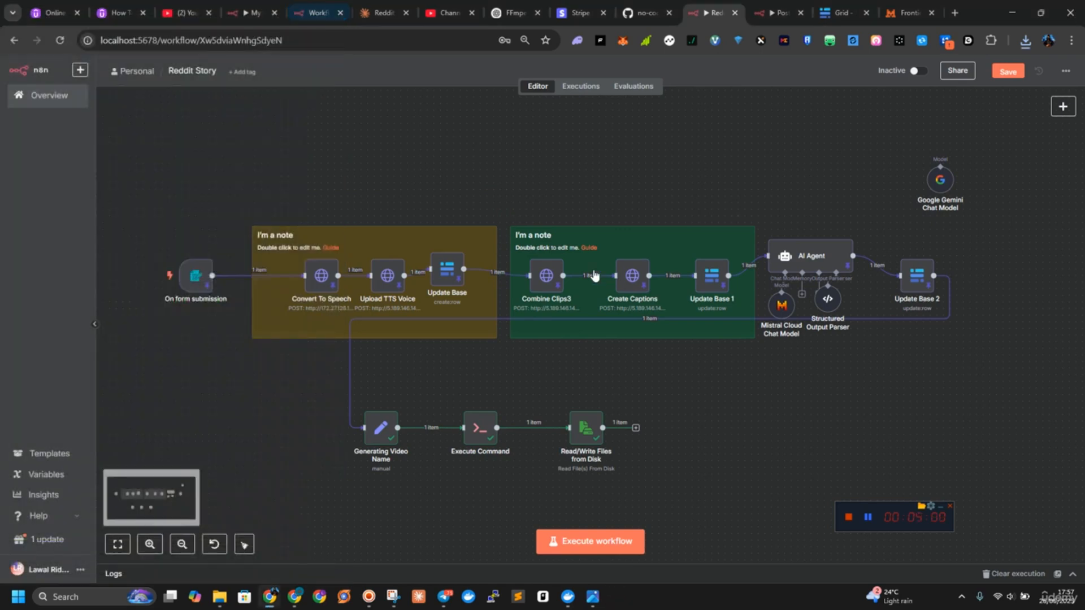
Save the workflow, check the file selector of Read/Write Files from Disk and pin Execute Command's output.
left_click(1008, 72)
scroll(421, 355, "down", 2)
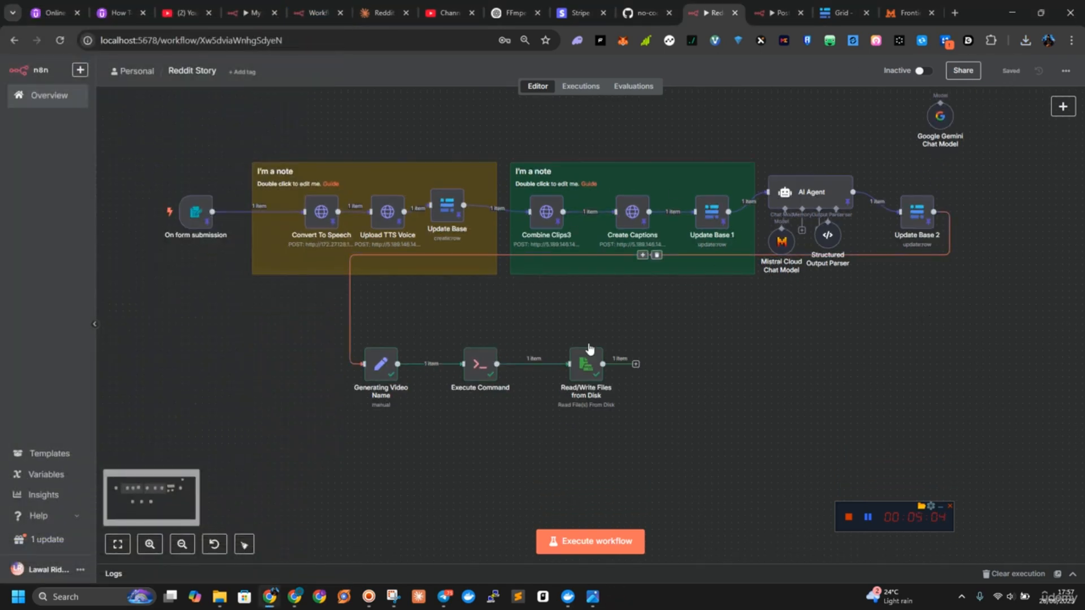
double_click(586, 364)
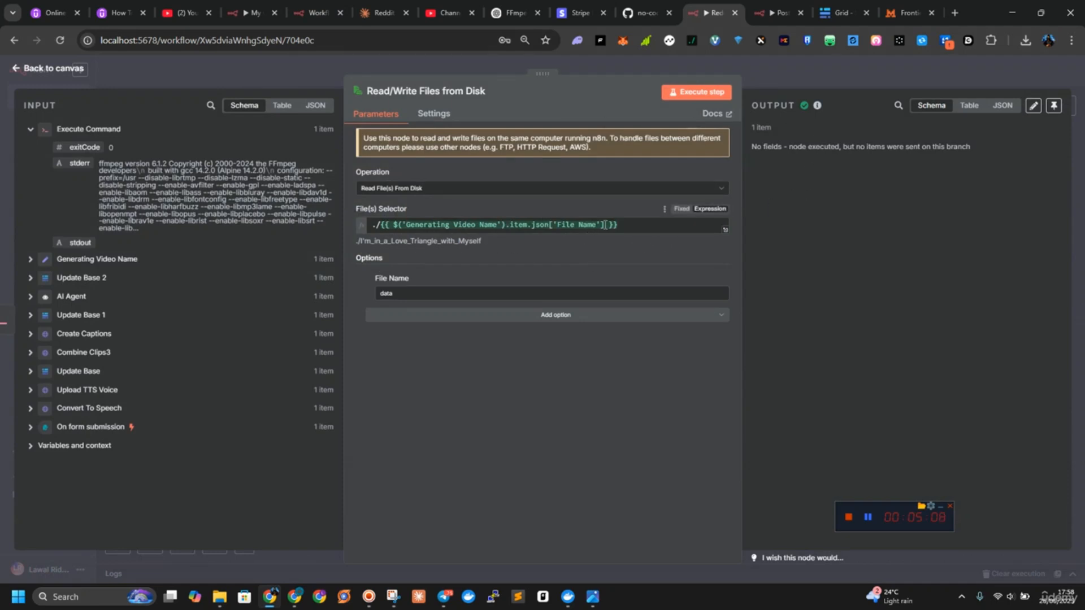
left_click(79, 70)
right_click(483, 366)
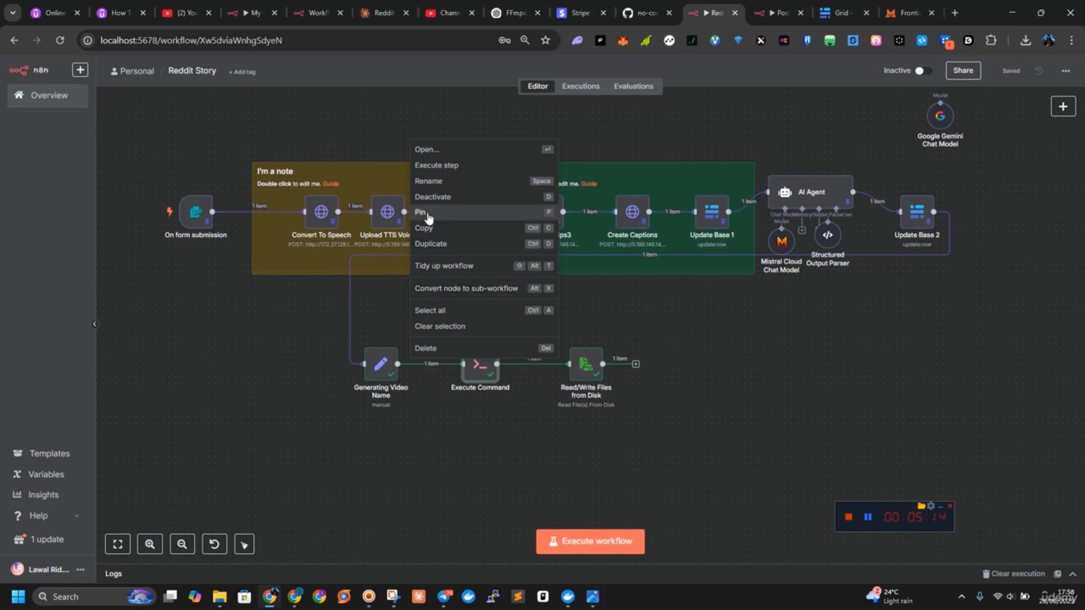
left_click(428, 212)
Copy {{ $json['File Name'] }}.mp4 from Execute Command's command into the File(s) Selector of Read/Write Files from Disk.
double_click(484, 369)
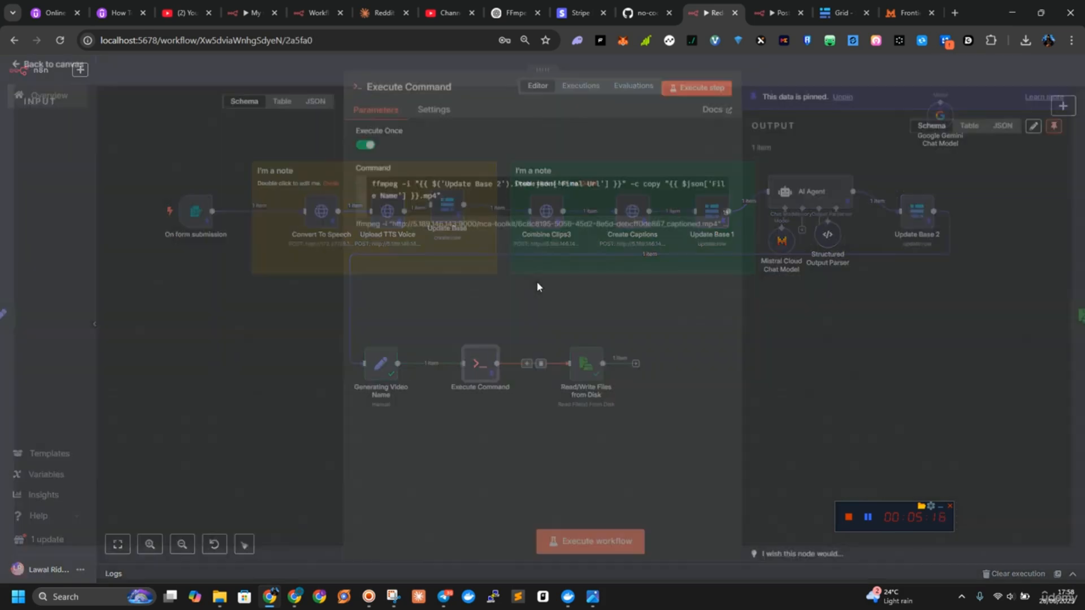
left_click_drag(672, 192, 440, 205)
key("ctrl+c")
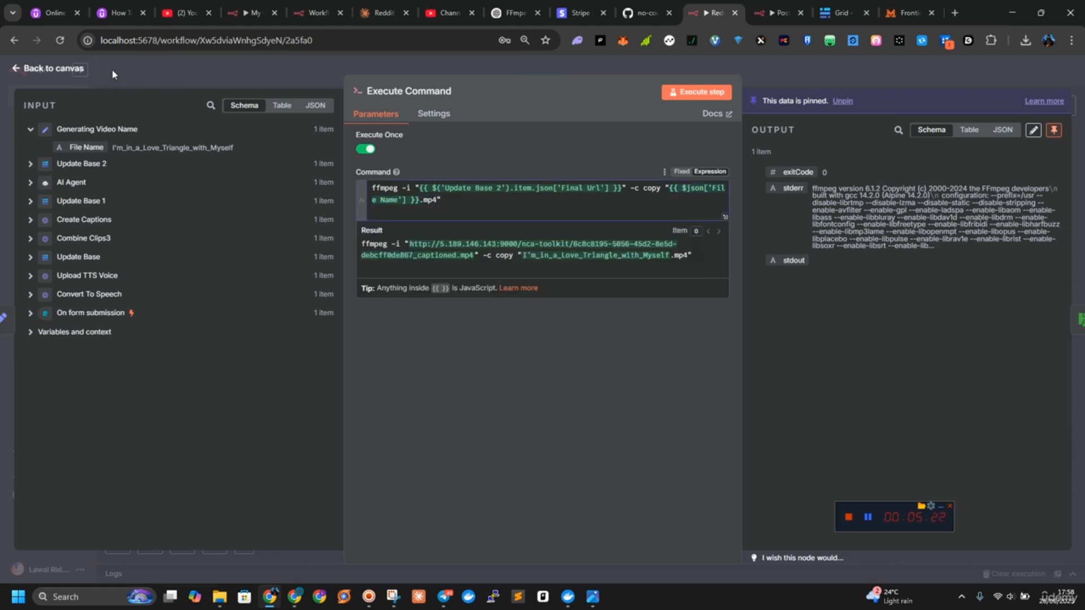
left_click(68, 68)
double_click(585, 363)
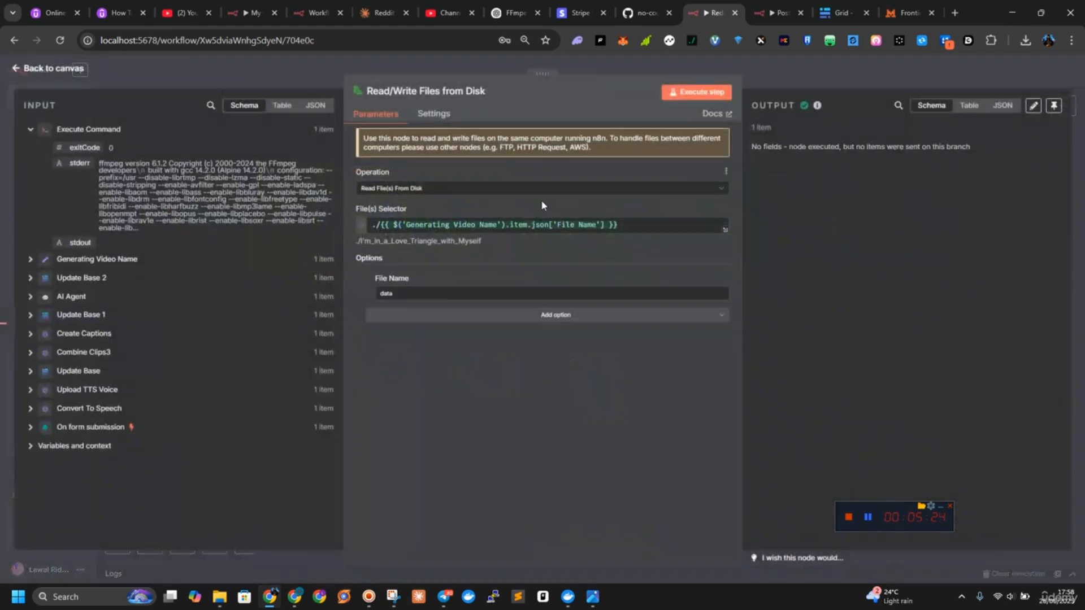
triple_click(540, 224)
key("ctrl+v")
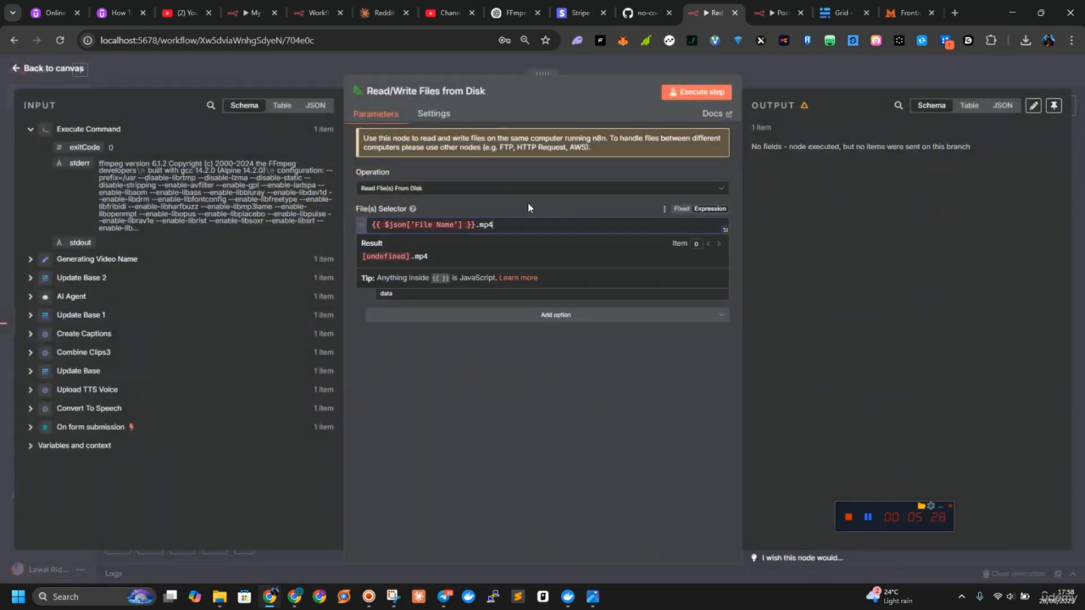
Replace the expression before .mp4 in the File(s) Selector with the File Name field from Generating Video Name.
left_click_drag(473, 225, 368, 227)
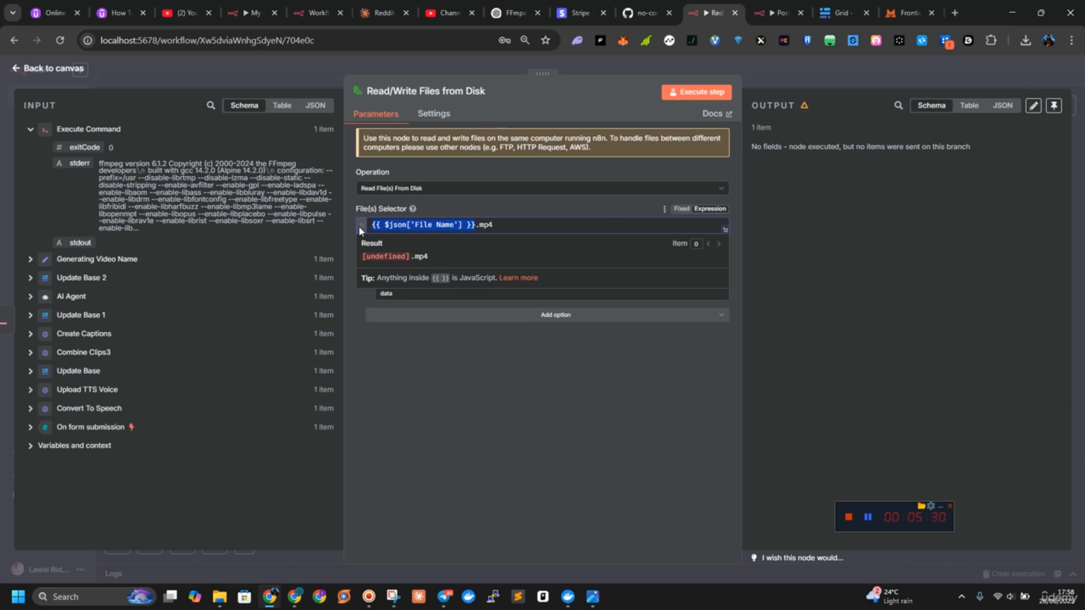
key("BackSpace")
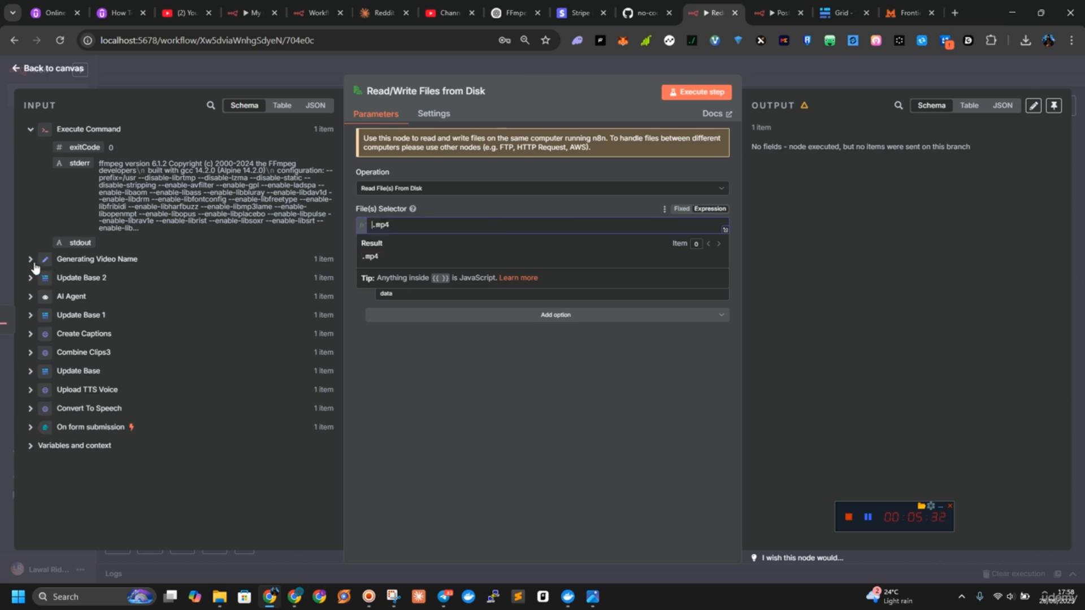
left_click(32, 260)
left_click_drag(86, 277, 373, 226)
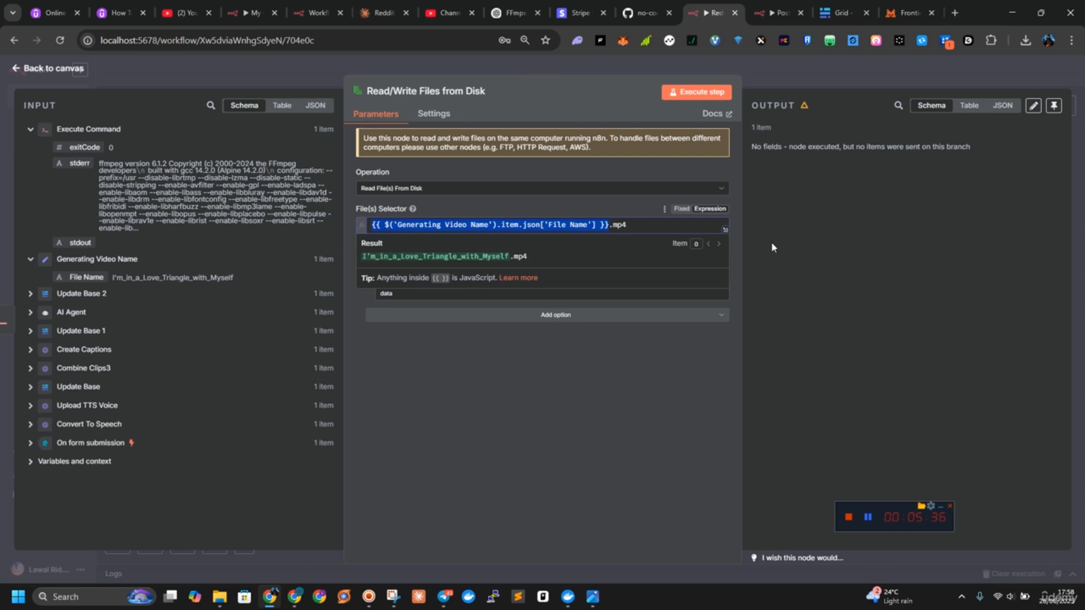
left_click(795, 242)
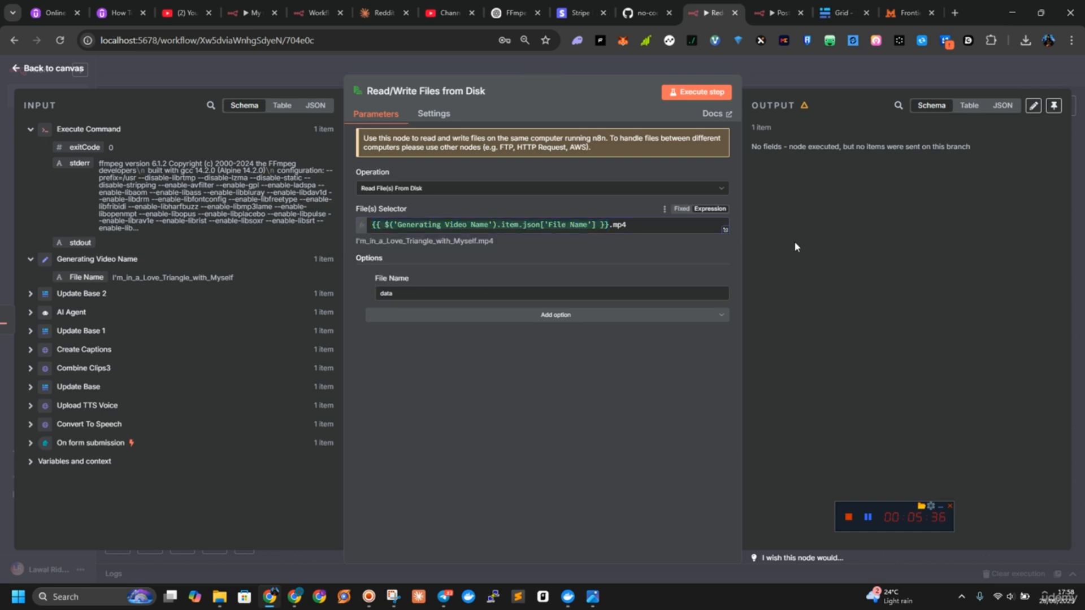
Execute the Read/Write Files from Disk step, view its output video and return to the canvas.
left_click(711, 93)
left_click(800, 283)
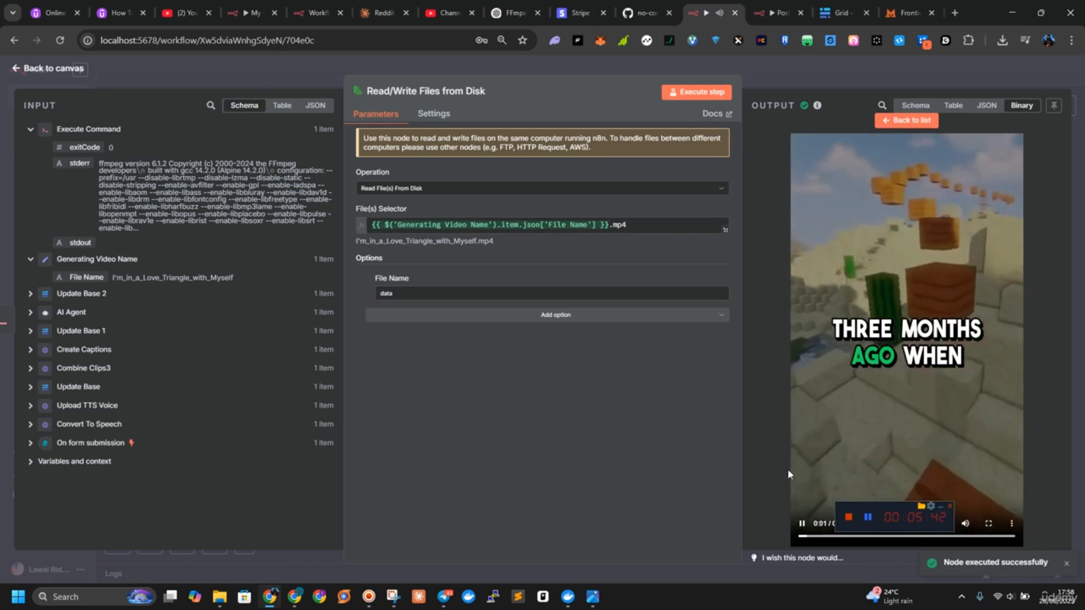
key("Escape")
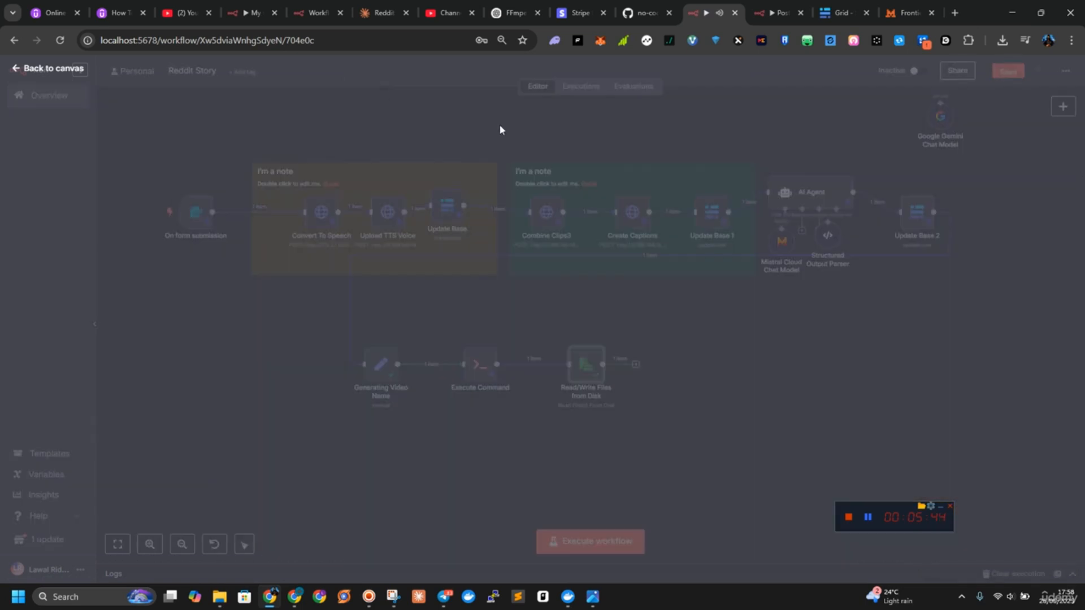
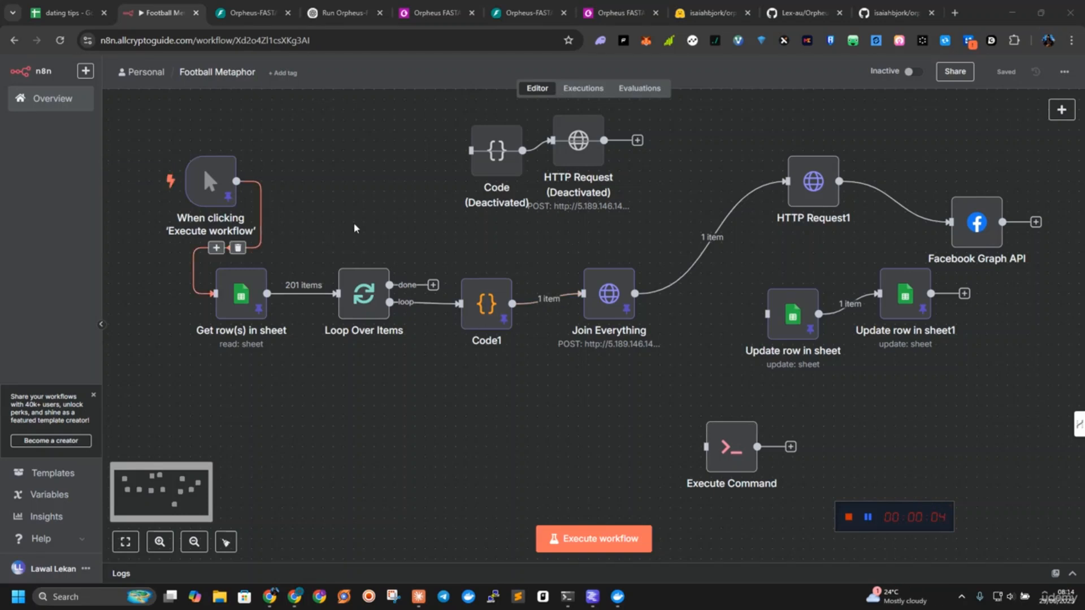
Add a Google Drive Update file node to the Football Metaphor workflow.
scroll(356, 228, "down", 1)
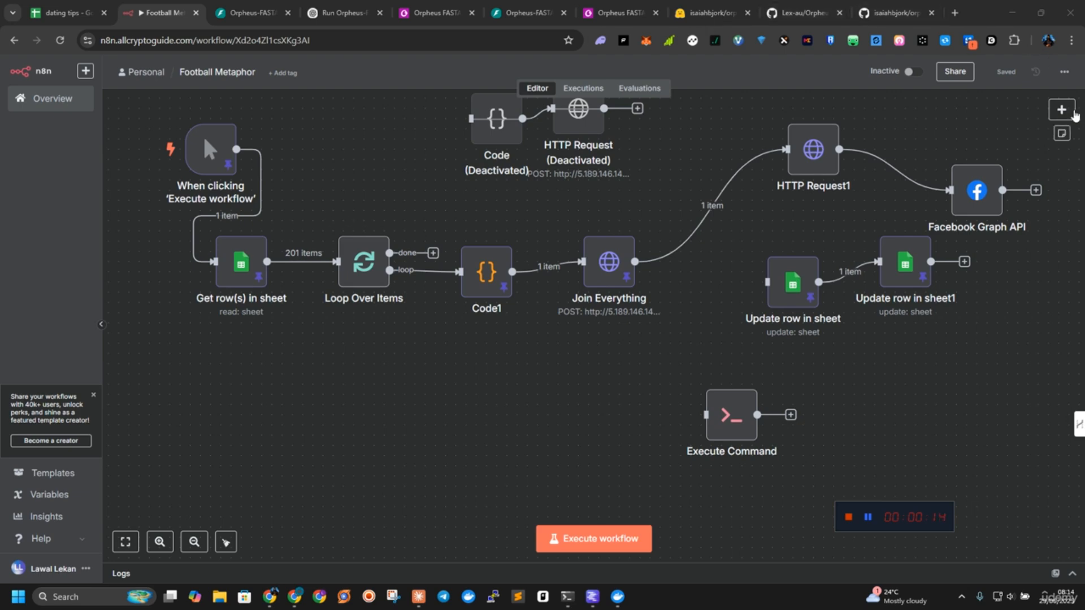
left_click(1061, 110)
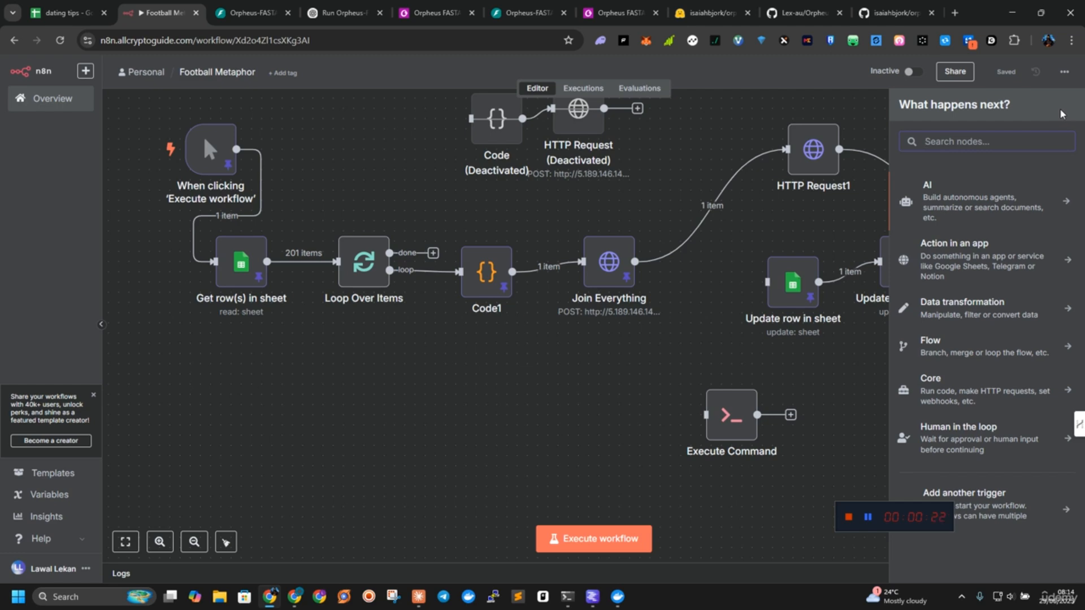
type("d")
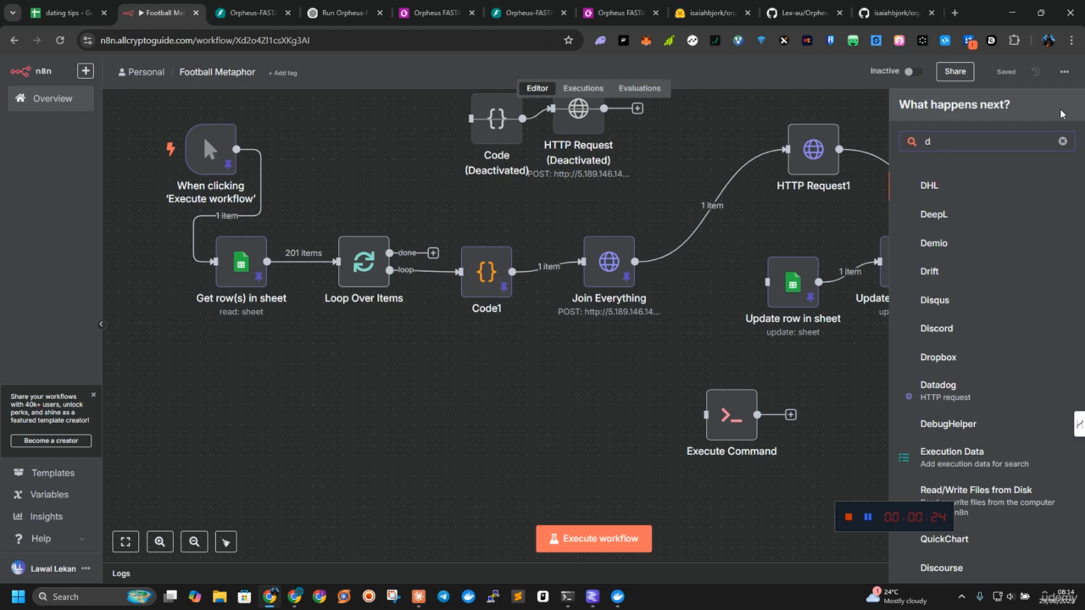
type("rive")
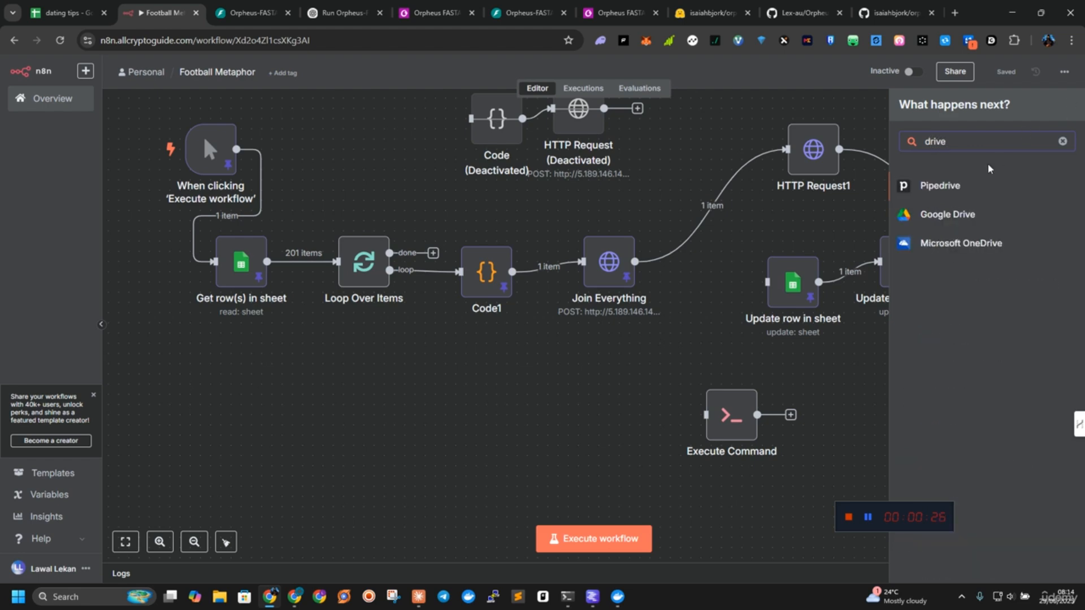
left_click(969, 218)
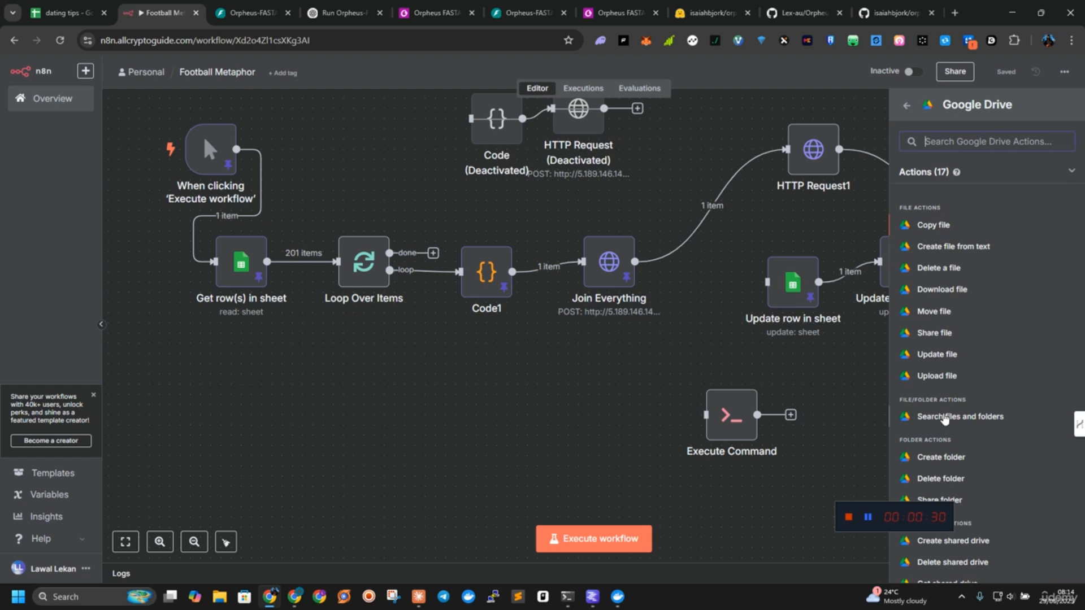
scroll(944, 418, "down", 2)
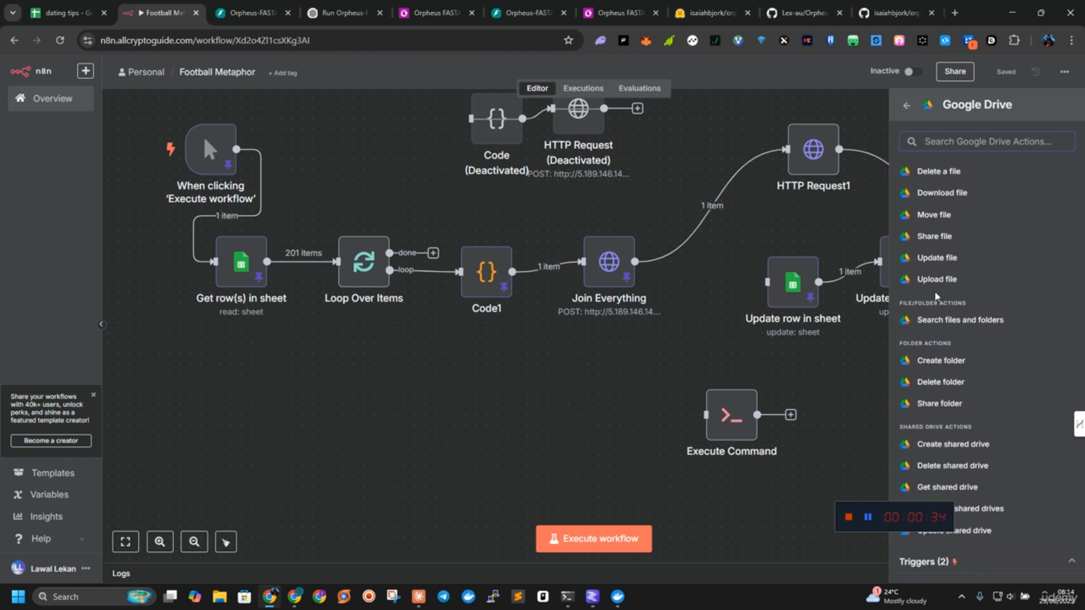
left_click(936, 259)
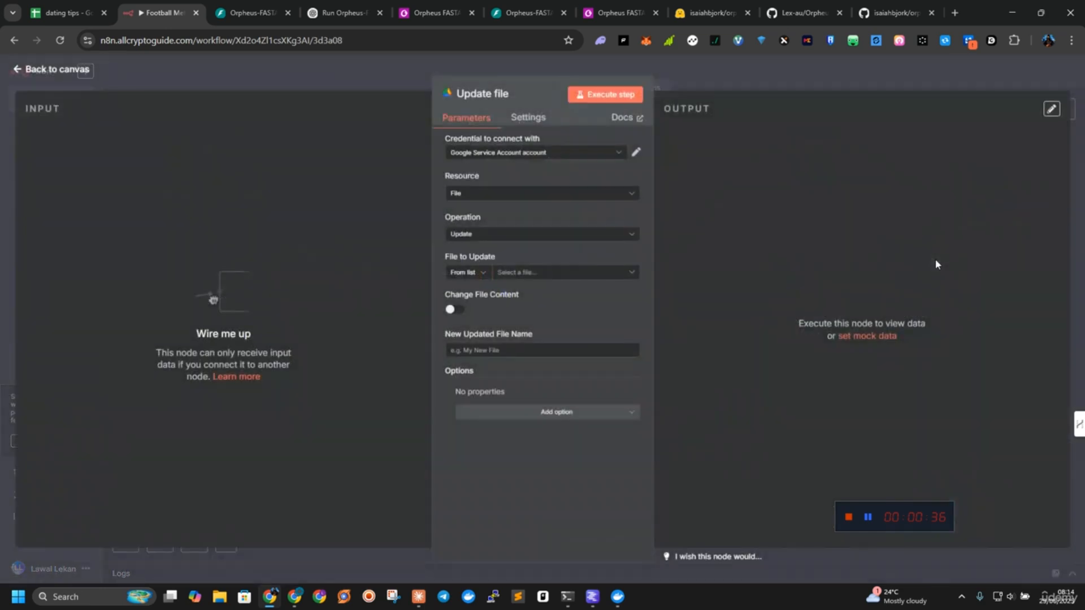
Start creating a new Google Drive credential for the Update file node.
left_click(530, 154)
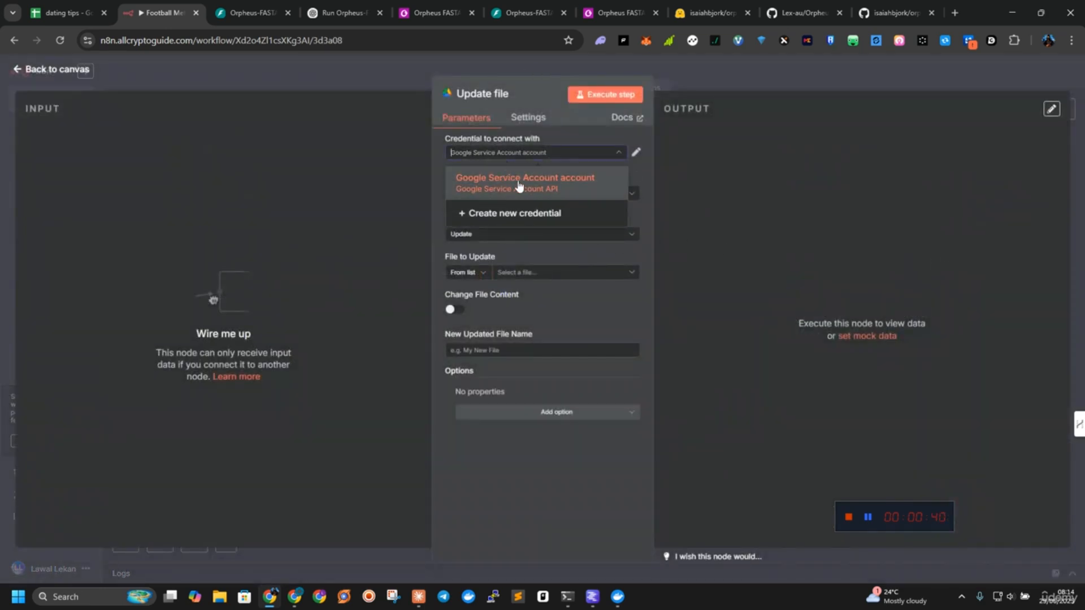
left_click(637, 169)
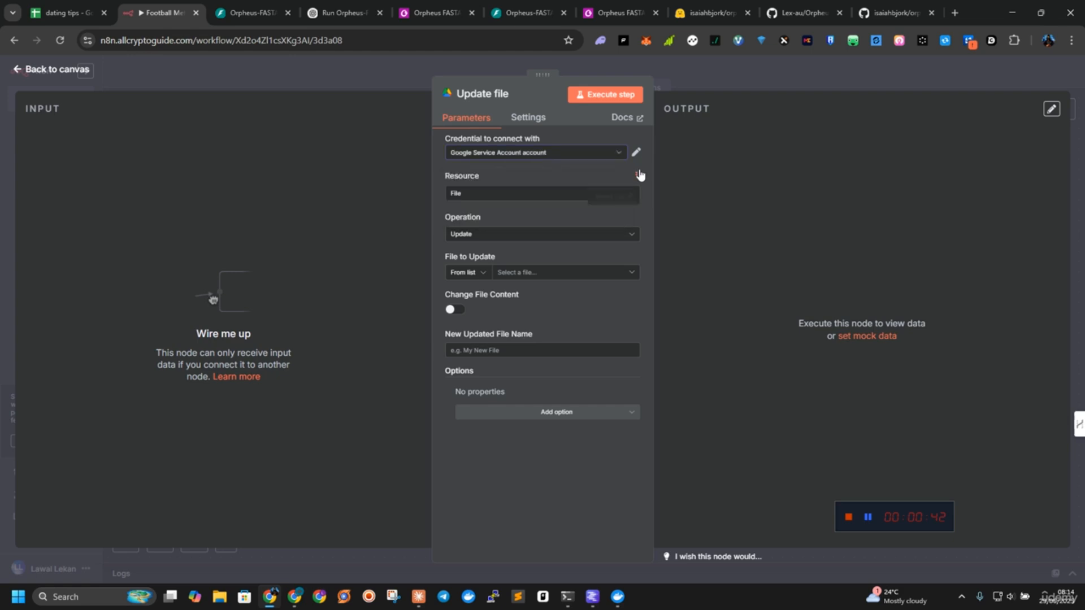
left_click(599, 156)
left_click(500, 215)
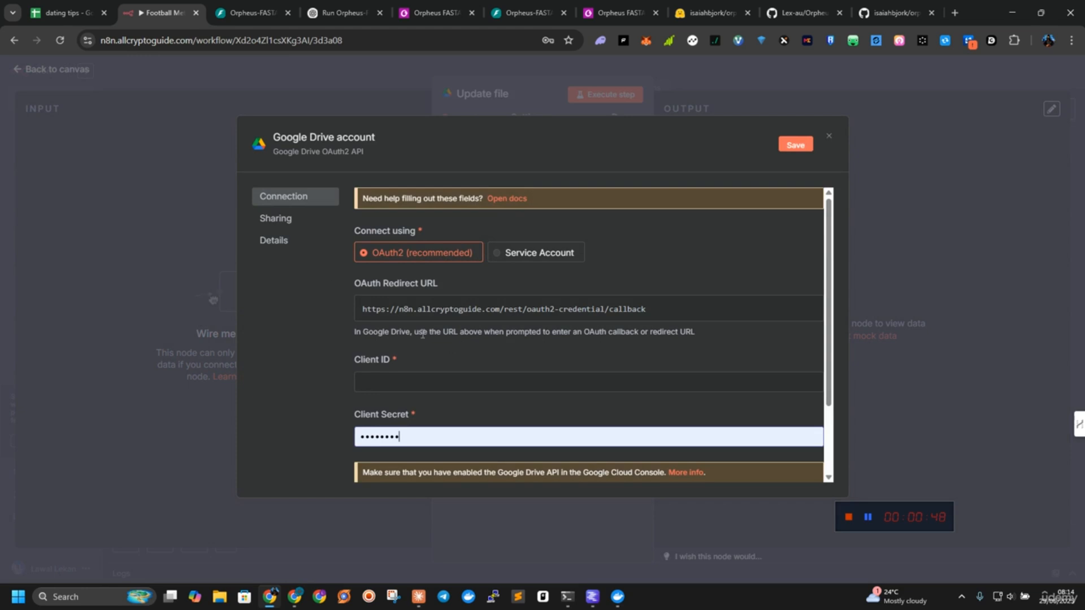
Copy the OAuth Redirect URL from the new Google Drive account credential.
left_click_drag(364, 311, 669, 311)
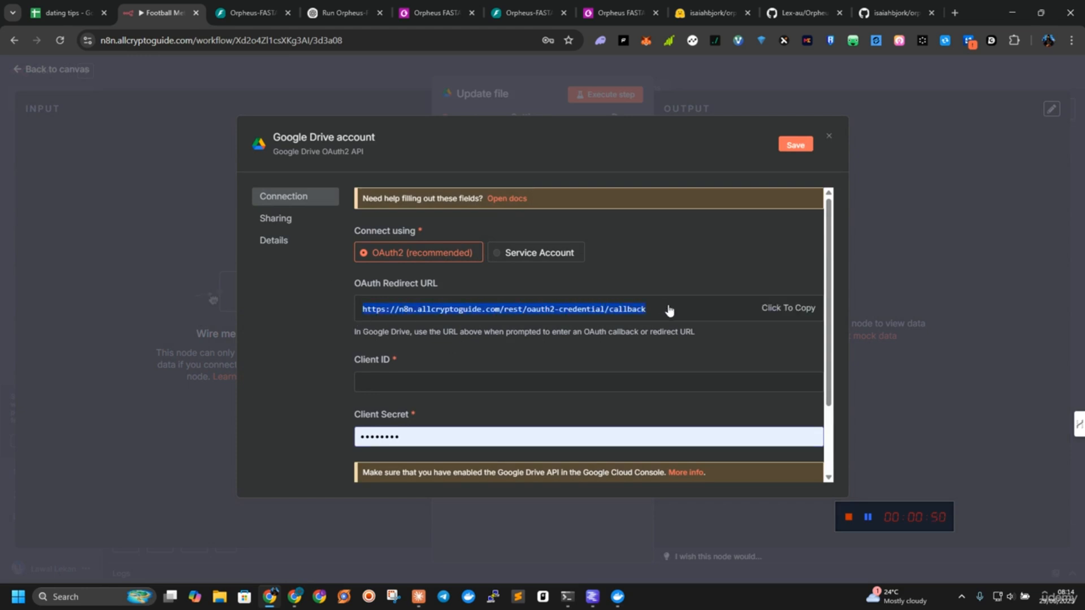
left_click(669, 310)
scroll(431, 379, "down", 1)
scroll(431, 379, "up", 1)
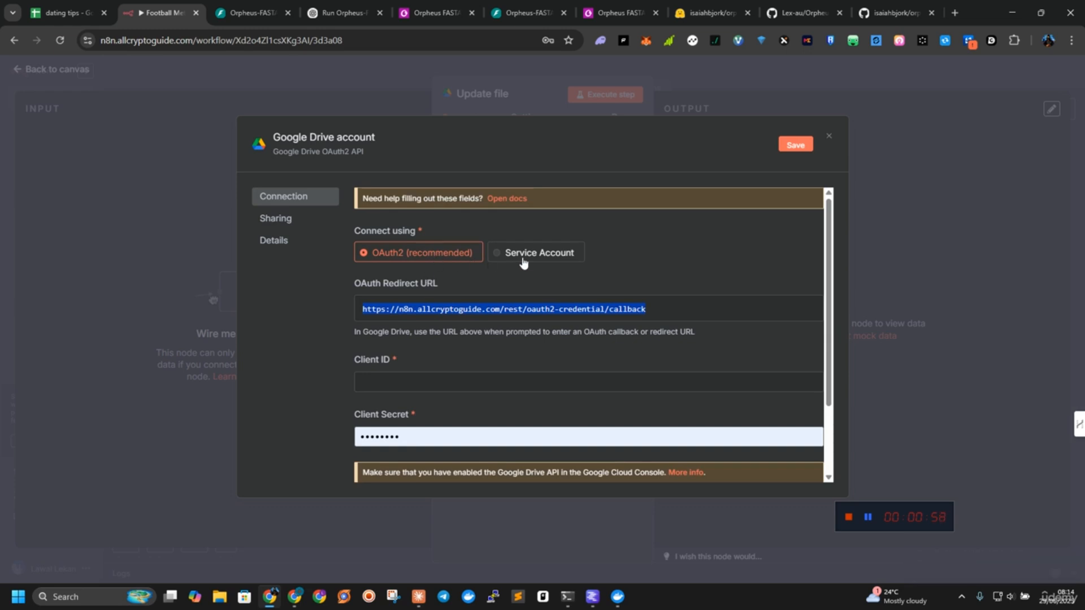
Open console.cloud.google.com in place of the Orpheus-FASTAPI docs page and switch to the n8n auto project.
left_click(252, 10)
left_click(253, 35)
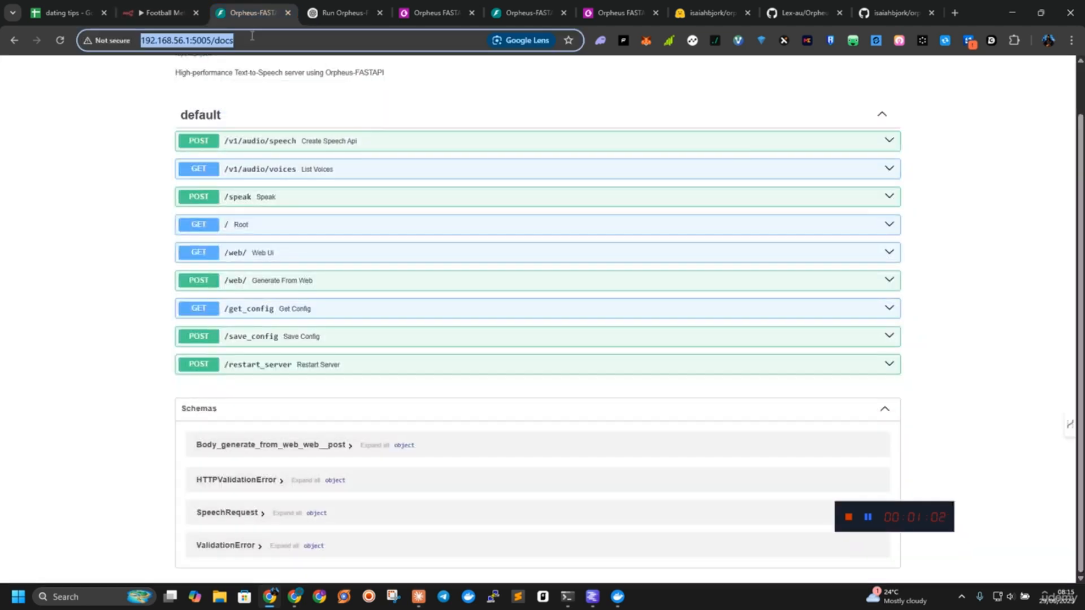
type("console.cloud.google.com")
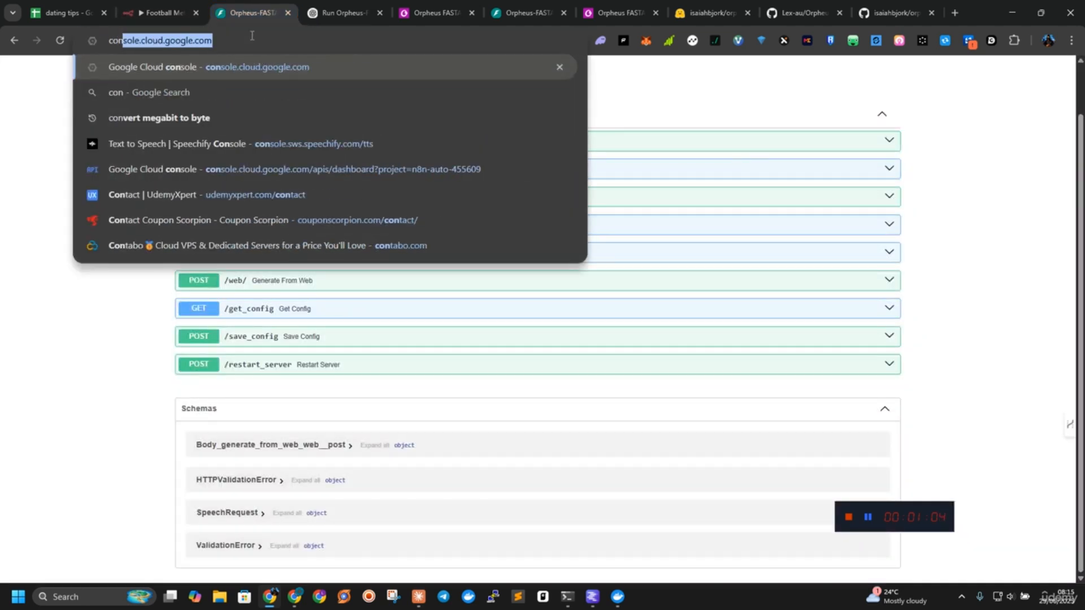
key("Return")
left_click(252, 35)
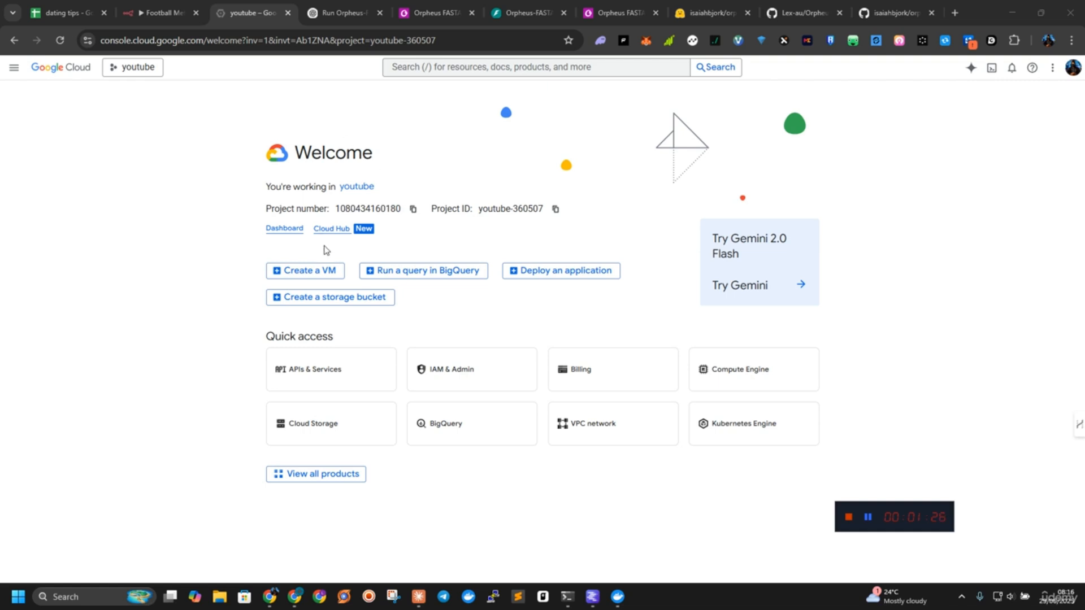
left_click(138, 68)
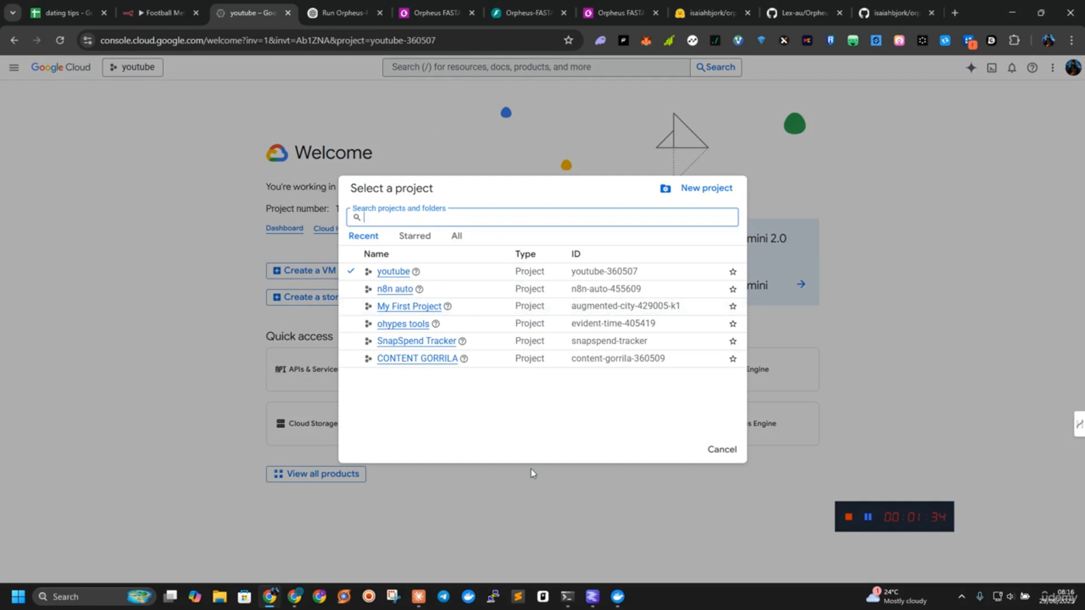
left_click(387, 290)
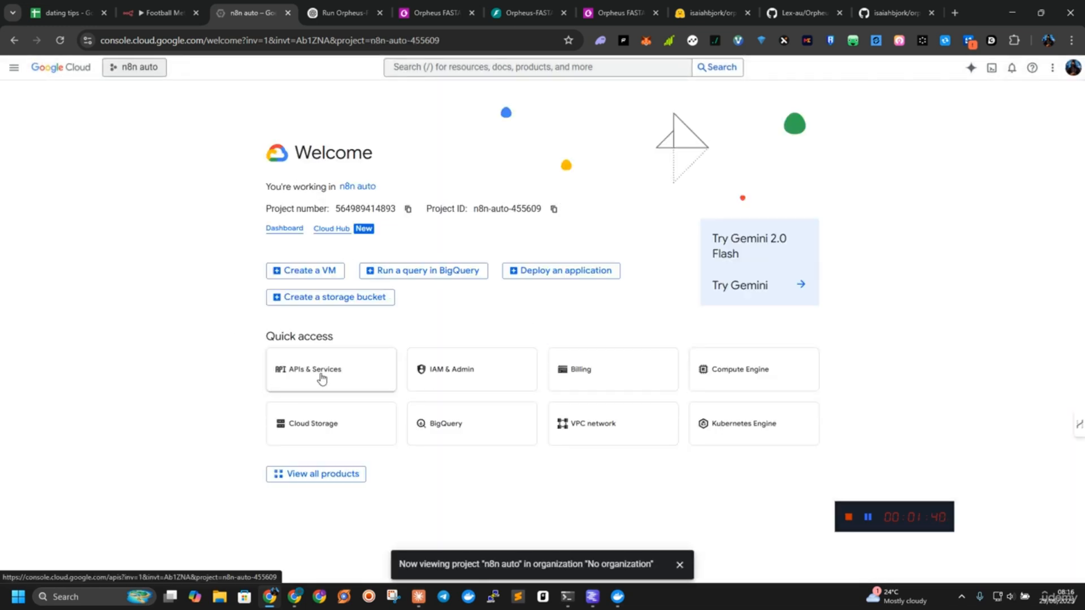
Open IAM & Admin for the n8n auto project and go on to its APIs & Services dashboard.
left_click(454, 380)
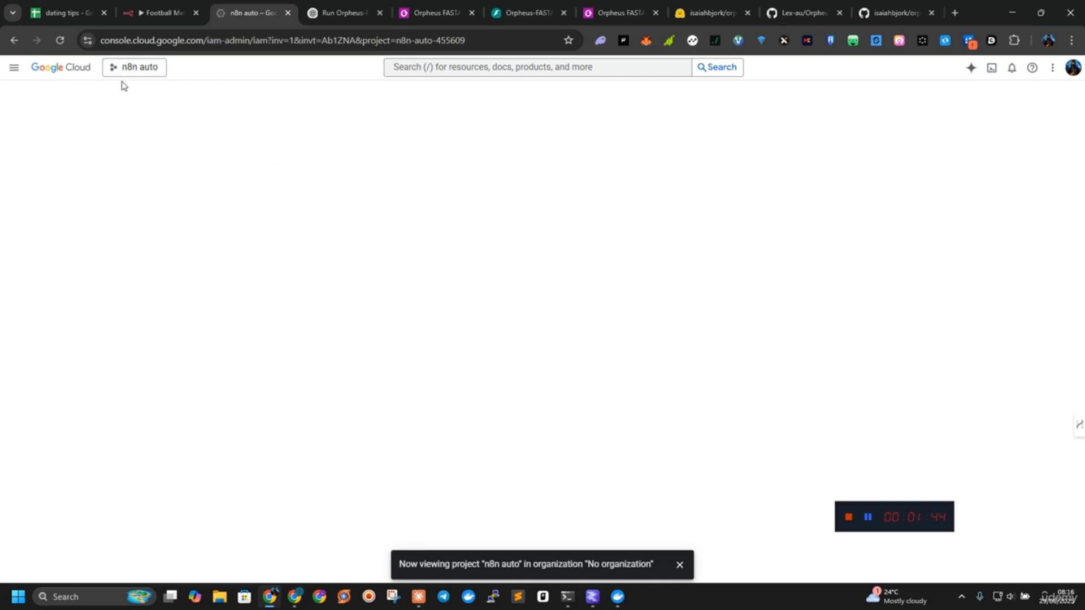
left_click(13, 68)
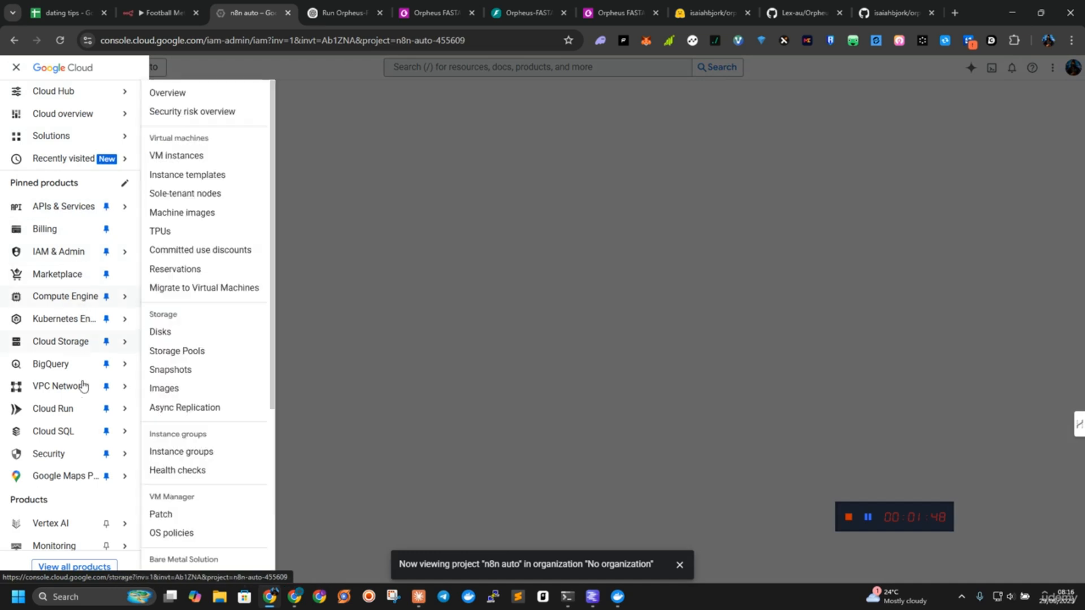
left_click(626, 170)
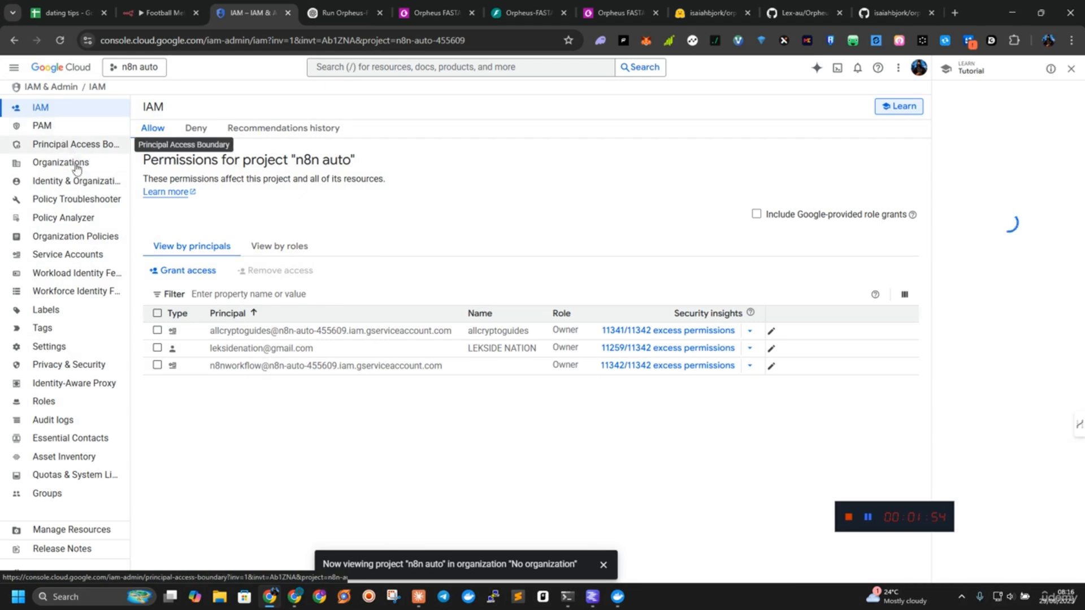
left_click(14, 67)
left_click(67, 206)
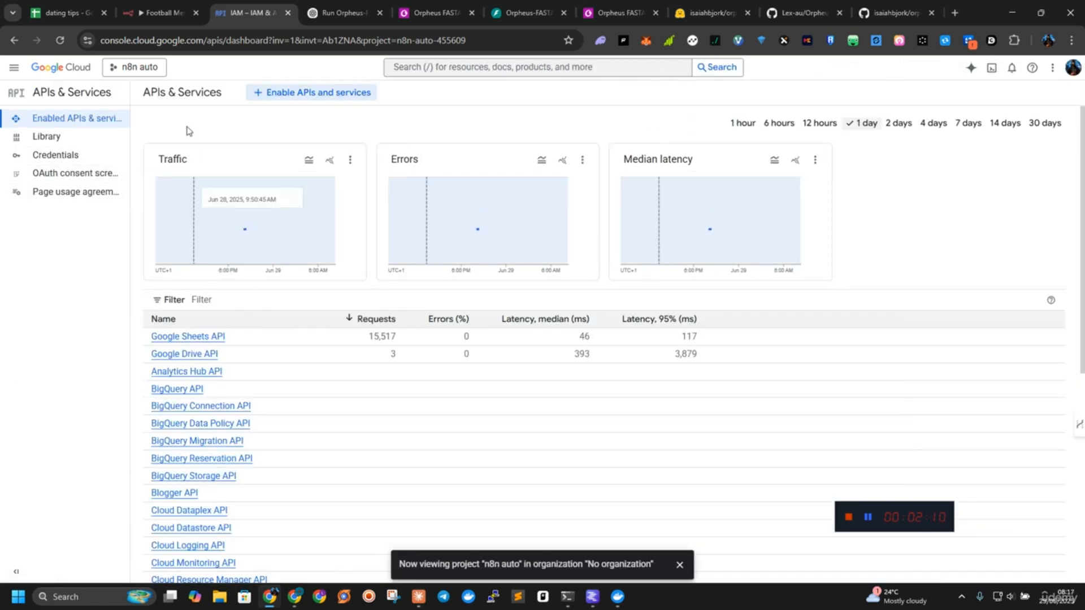
Open the YouTube Data API v3 and Gmail API from the enabled APIs list in separate browser tabs.
scroll(278, 428, "down", 3)
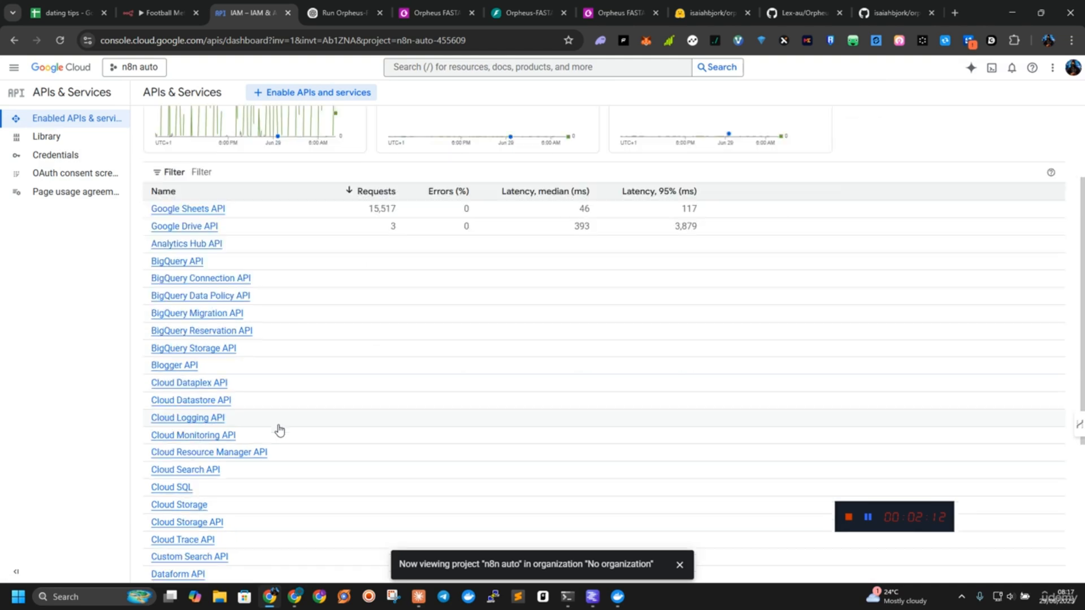
scroll(280, 431, "down", 3)
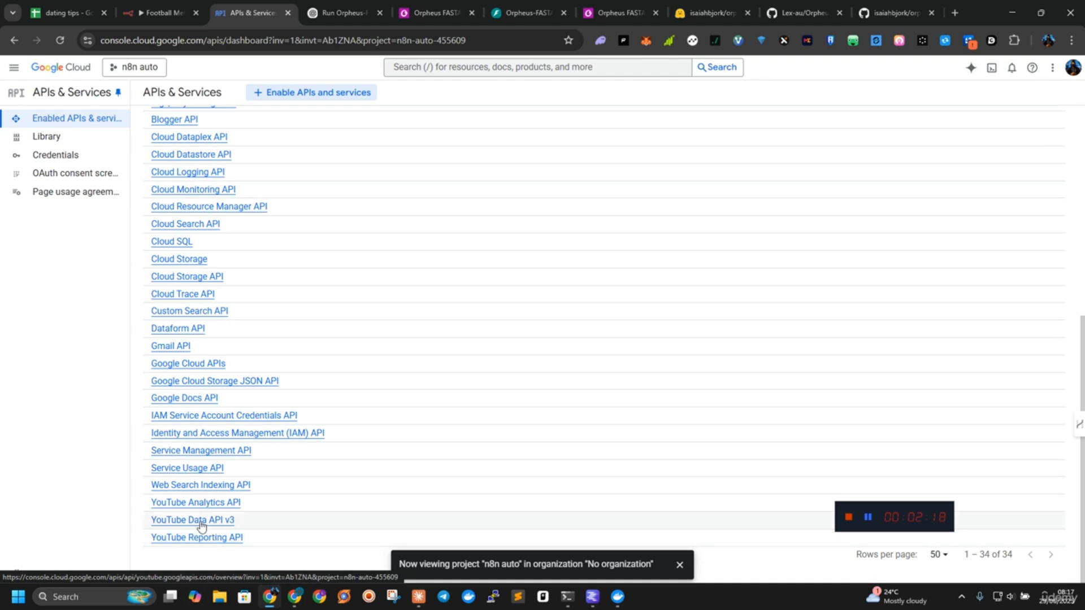
right_click(204, 523)
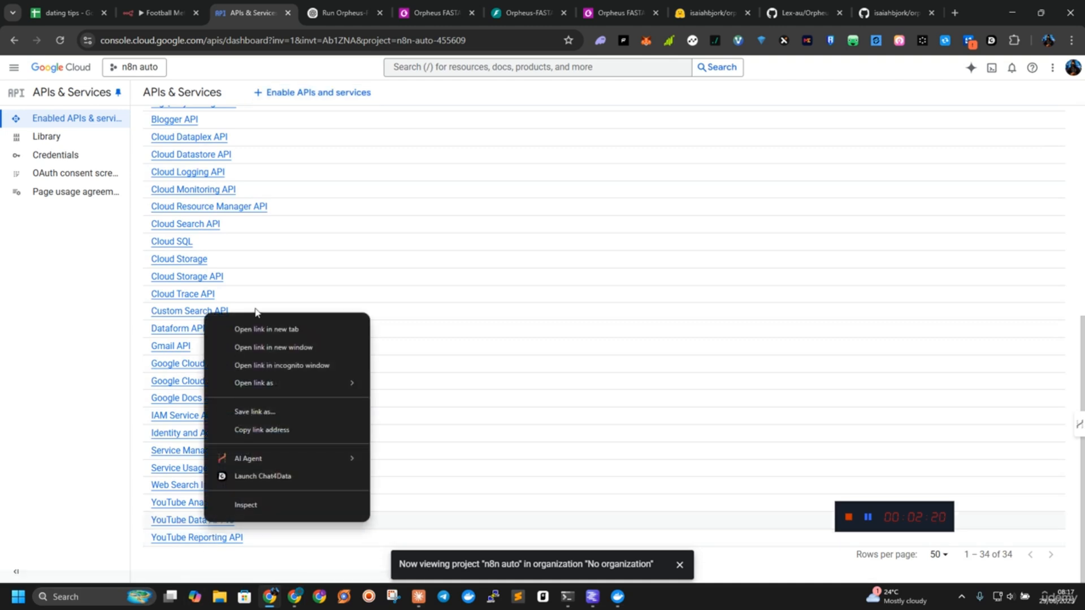
left_click(259, 330)
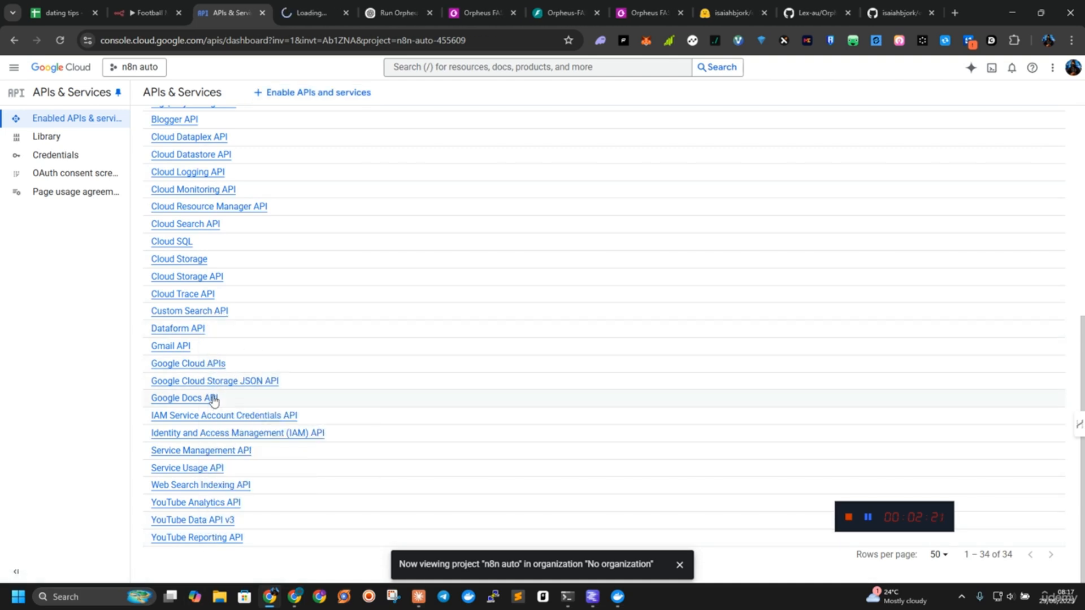
right_click(181, 354)
left_click(226, 367)
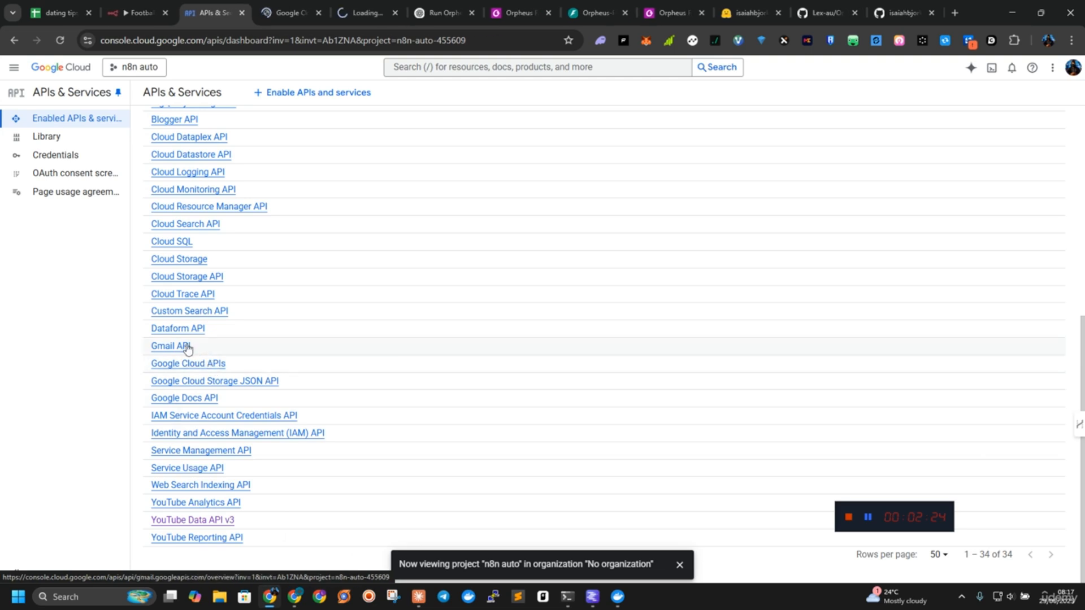
Open the Google Sheets API and Google Drive API in separate browser tabs and look through the rest of the enabled APIs.
scroll(190, 271, "up", 5)
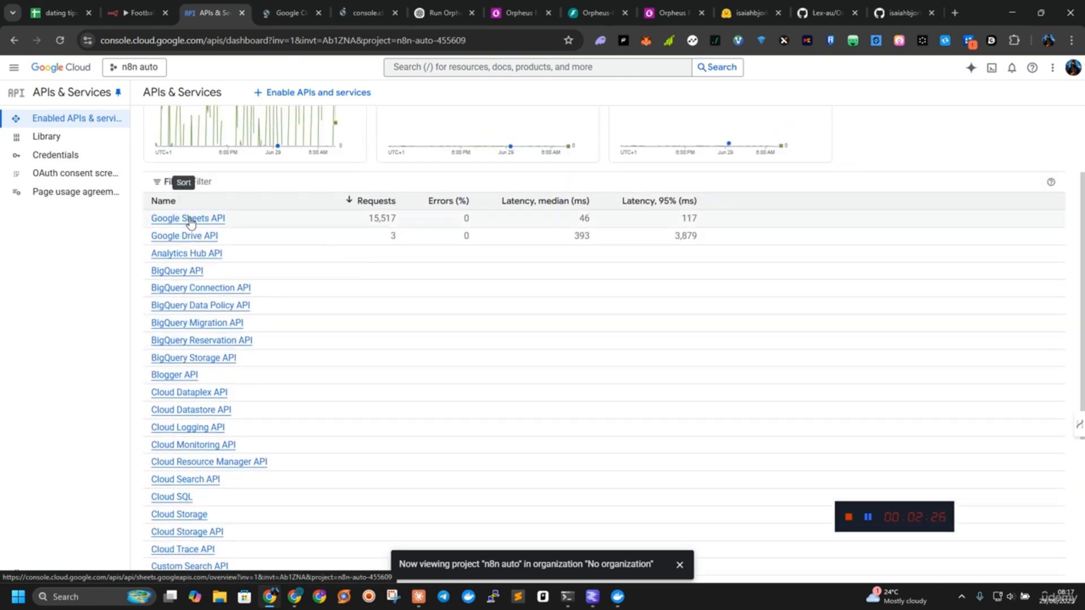
right_click(191, 219)
left_click(220, 234)
right_click(195, 239)
left_click(220, 253)
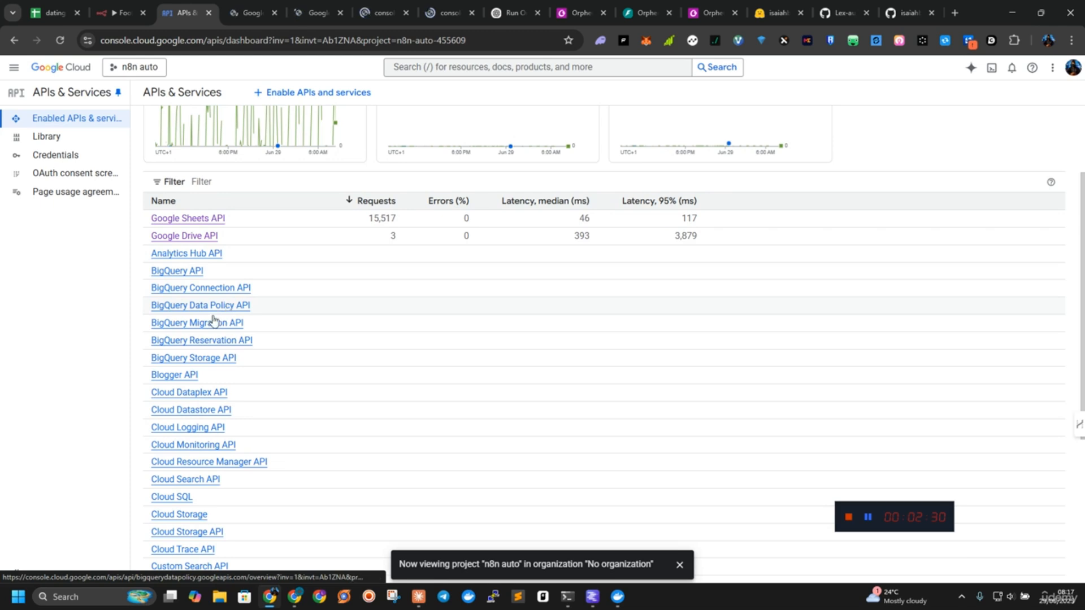
scroll(213, 322, "down", 3)
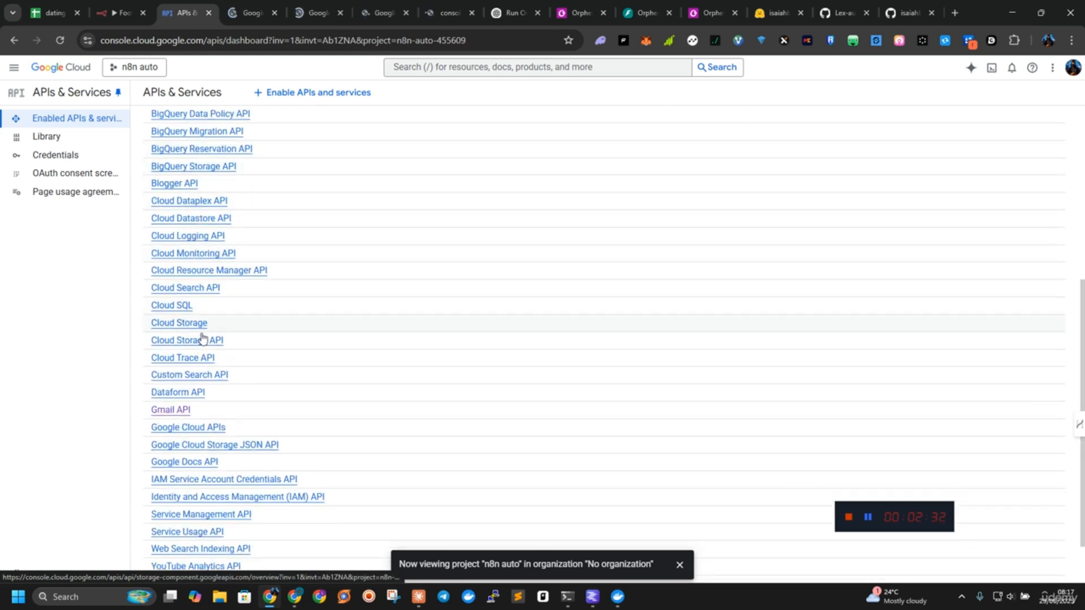
scroll(203, 339, "down", 1)
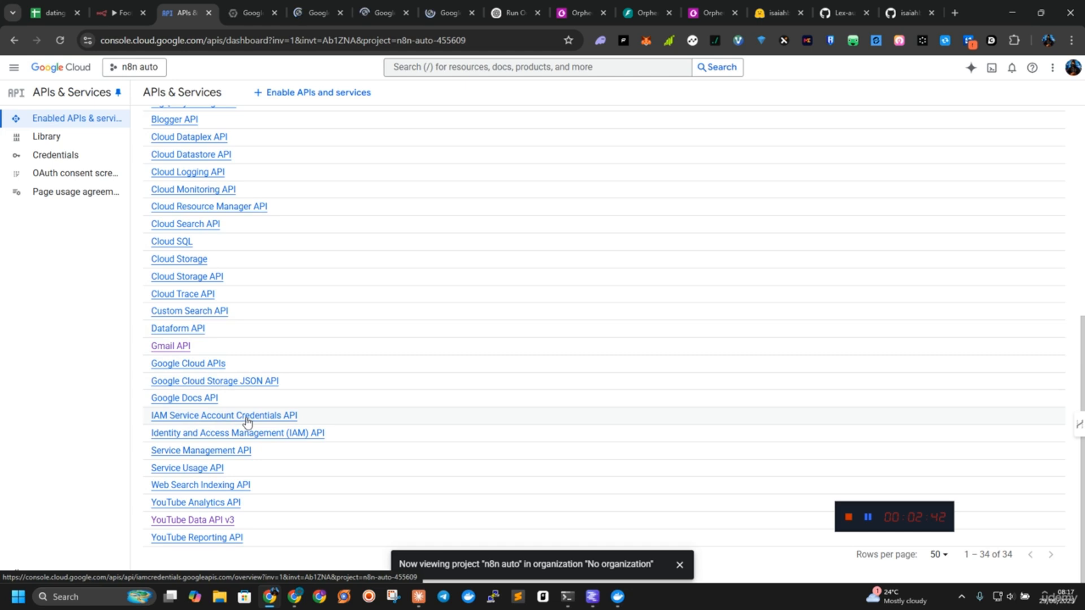
middle_click(221, 487)
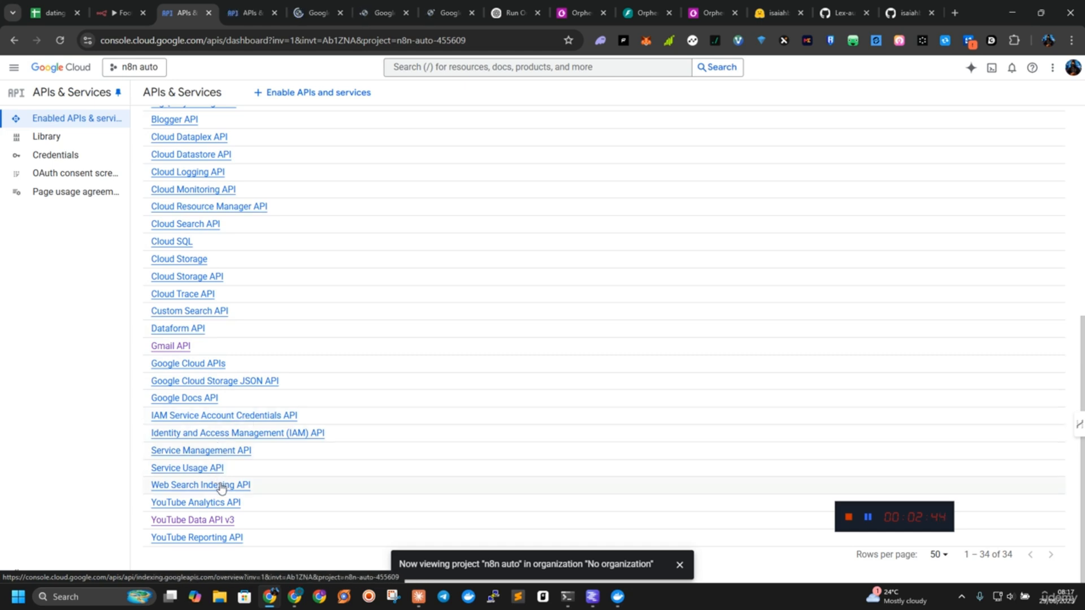
Check the YouTube Data, Gmail, Google Sheets and Google Drive API details pages, closing the Gmail and Sheets ones.
left_click(261, 6)
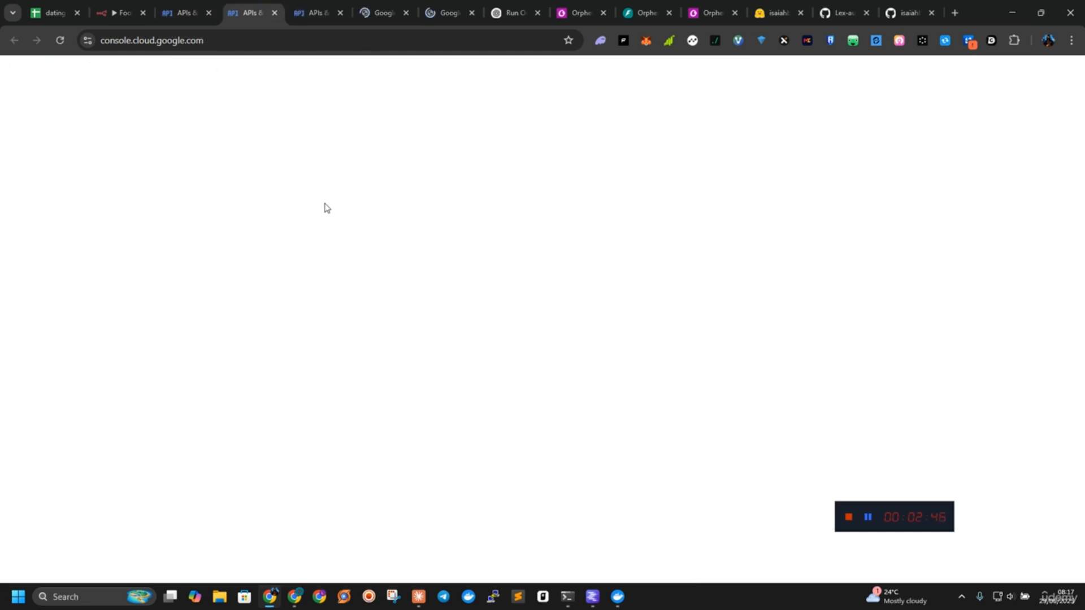
left_click(313, 7)
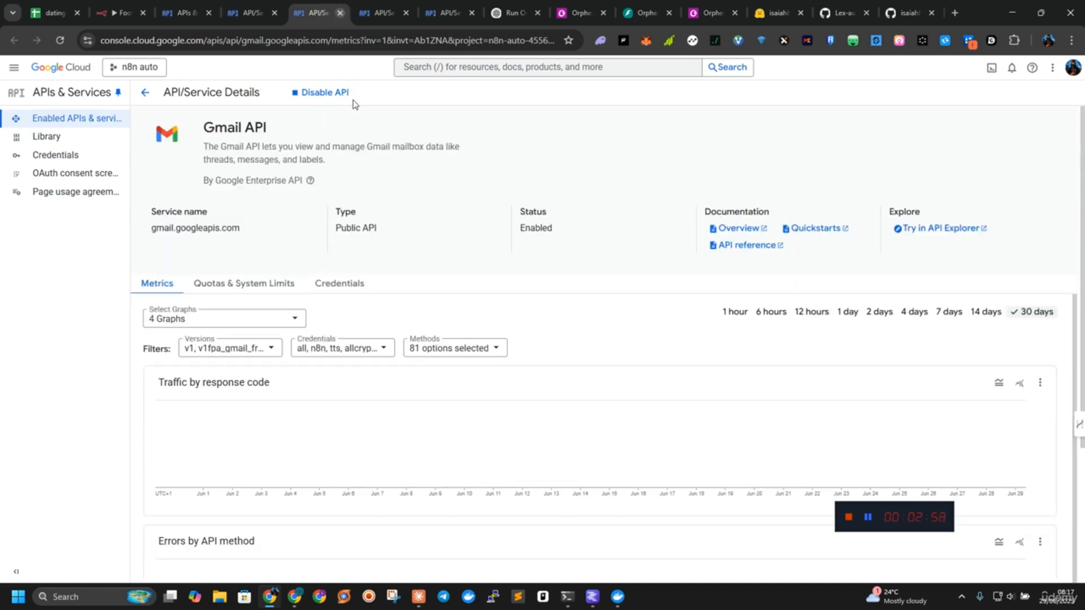
key("ctrl+Tab")
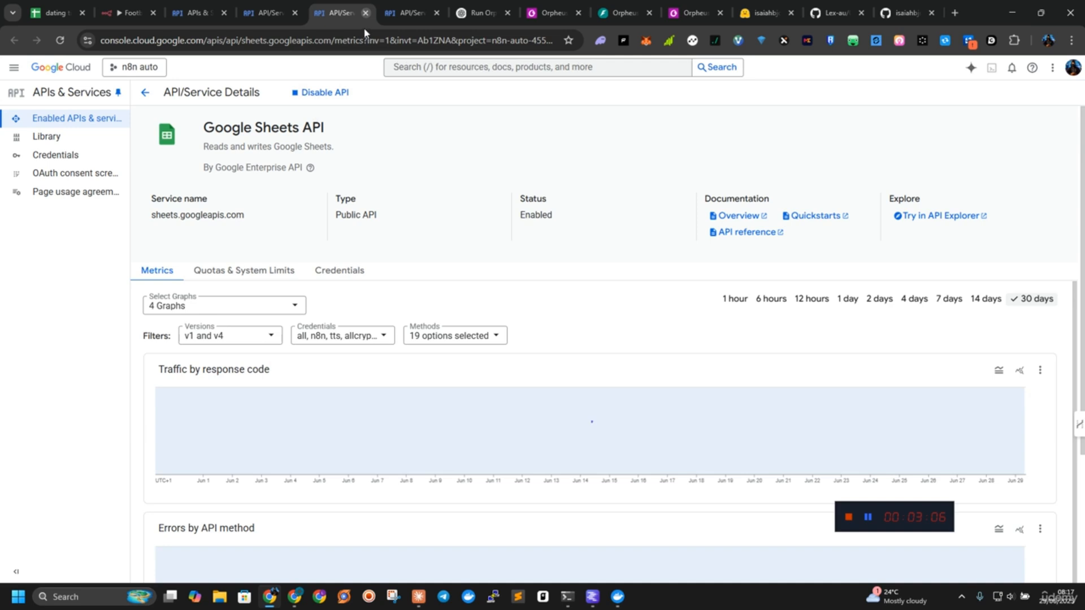
left_click(366, 13)
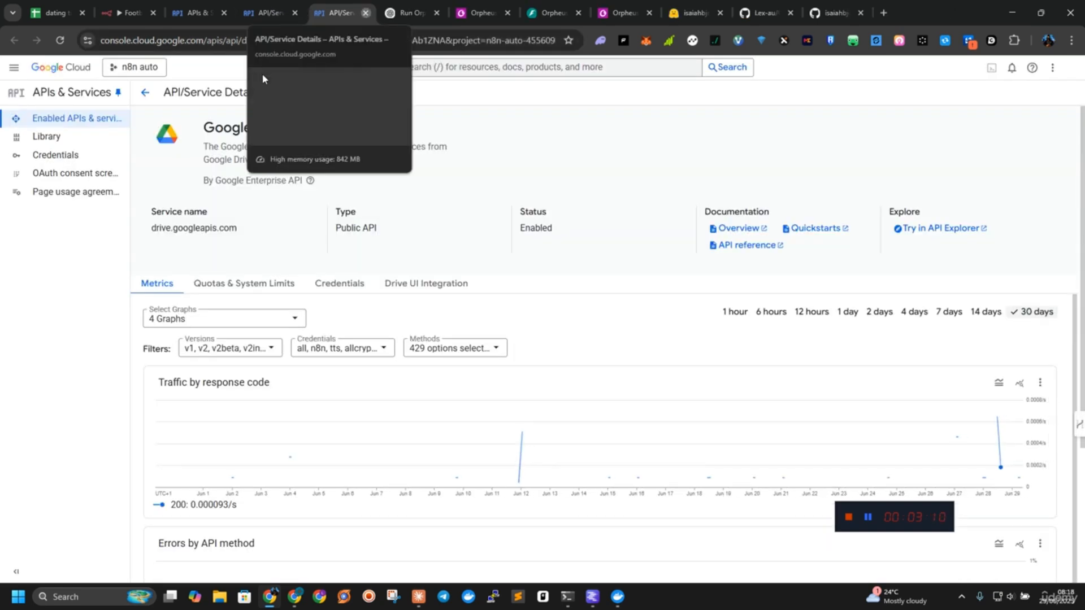
Close the remaining Google Drive and YouTube Data API tabs and open the n8n auto project's Credentials page.
left_click(264, 13)
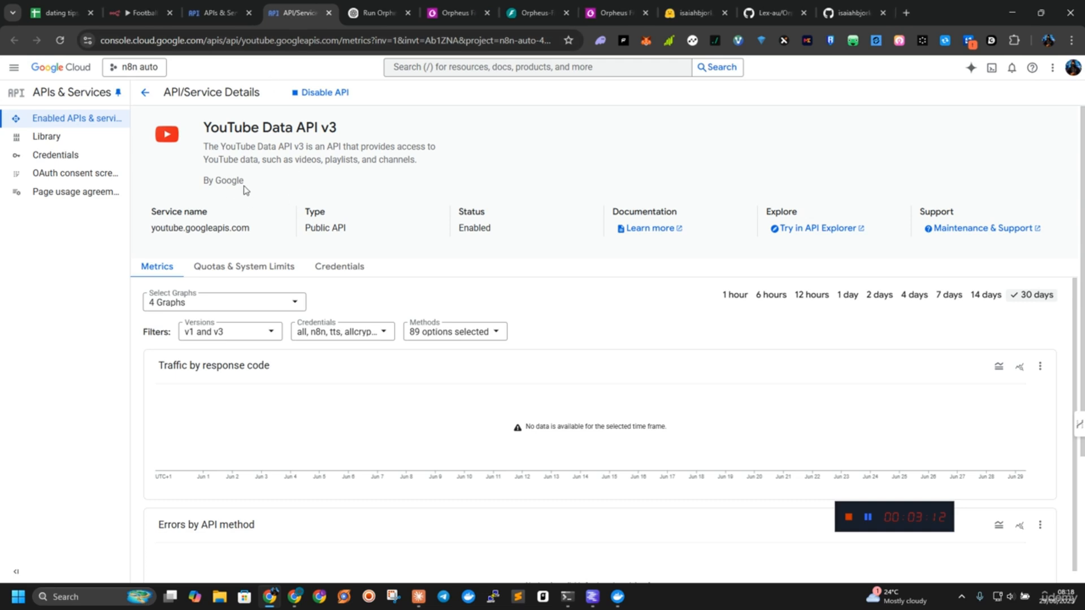
left_click(346, 12)
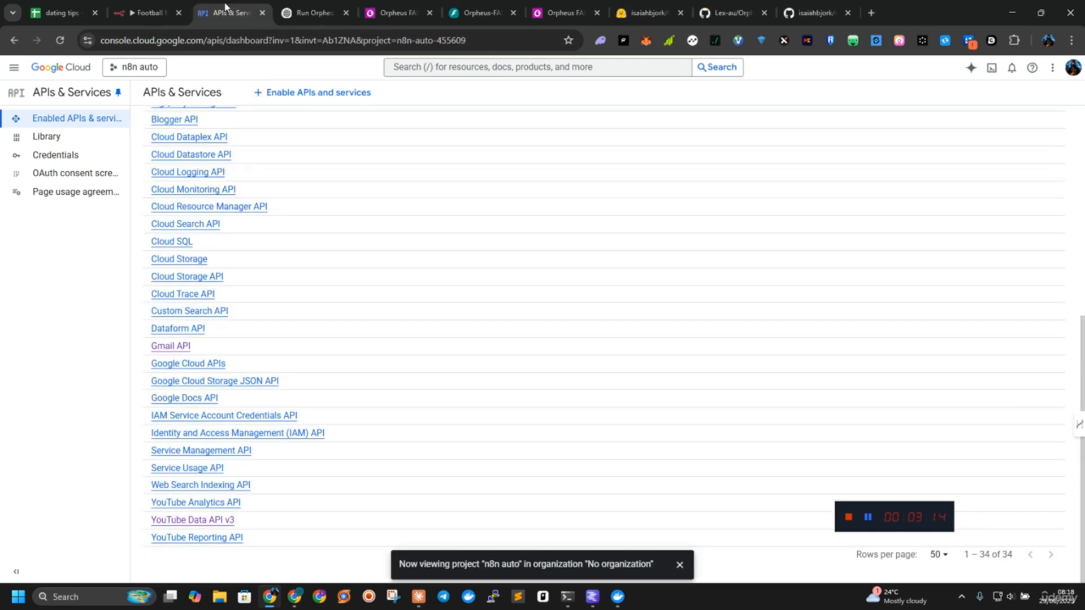
scroll(181, 206, "up", 7)
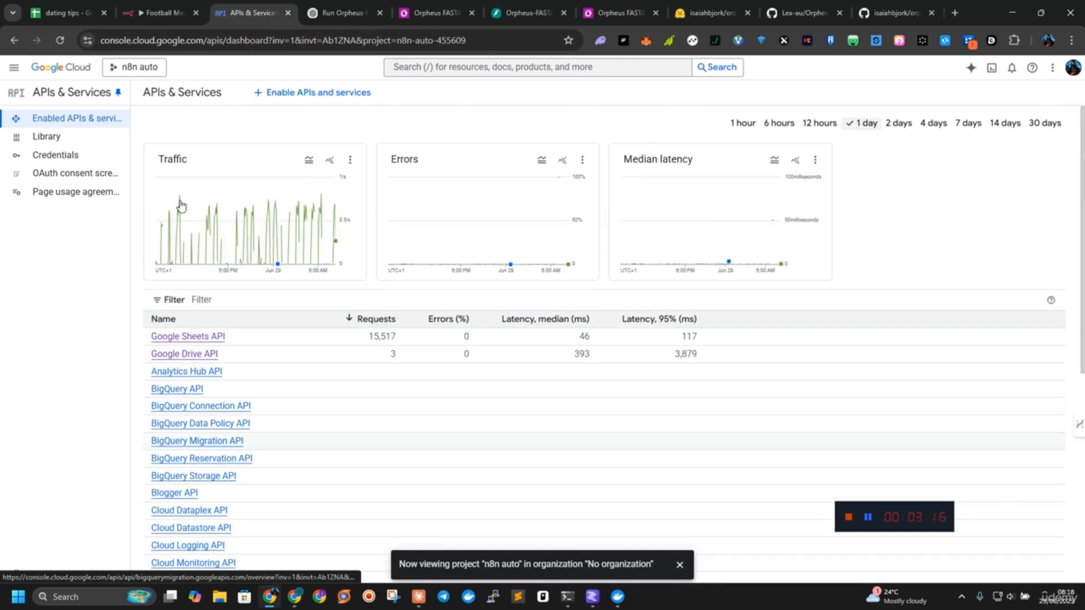
left_click(58, 143)
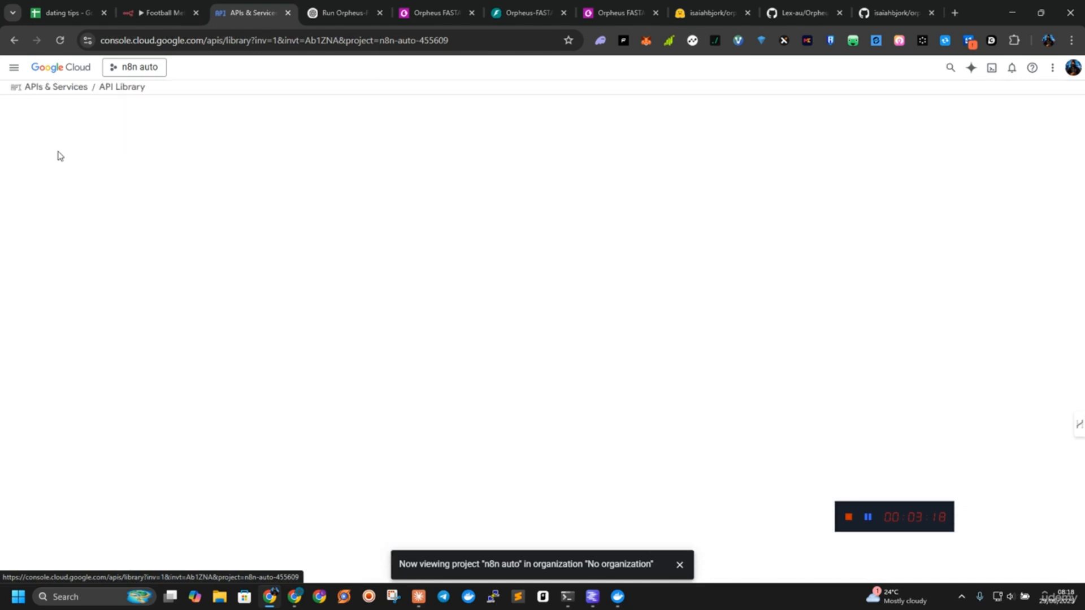
left_click(19, 39)
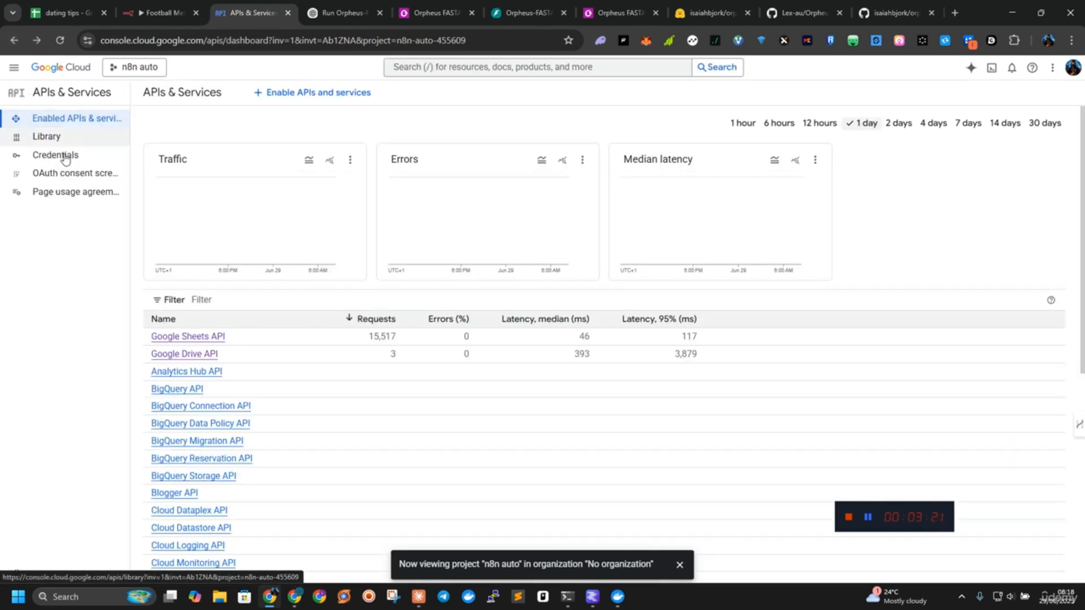
left_click(65, 158)
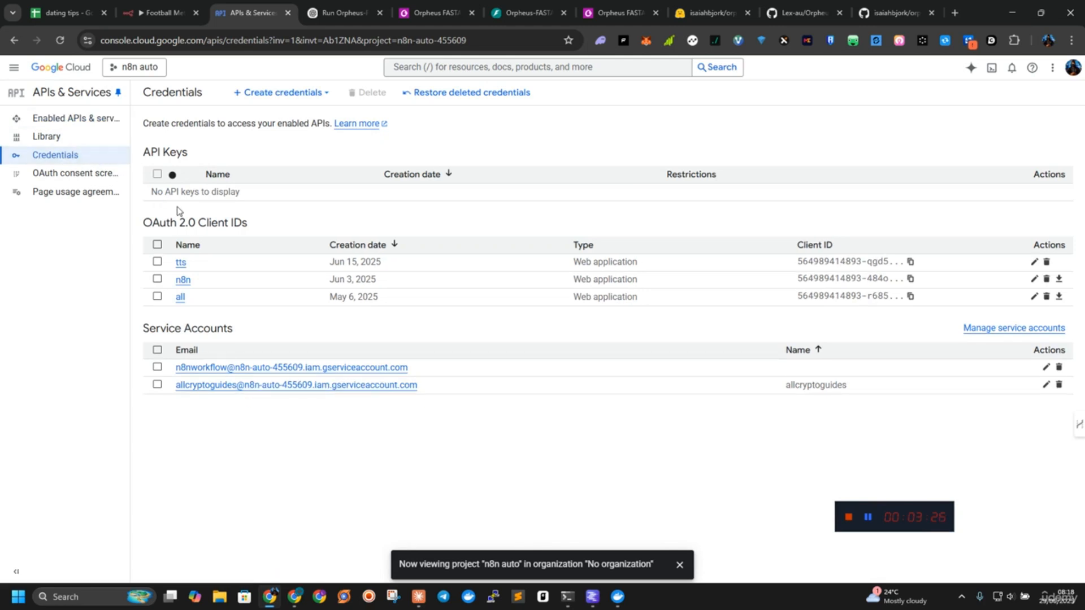
Start creating an OAuth client ID with application type Web application and the name "n8n new".
left_click(293, 99)
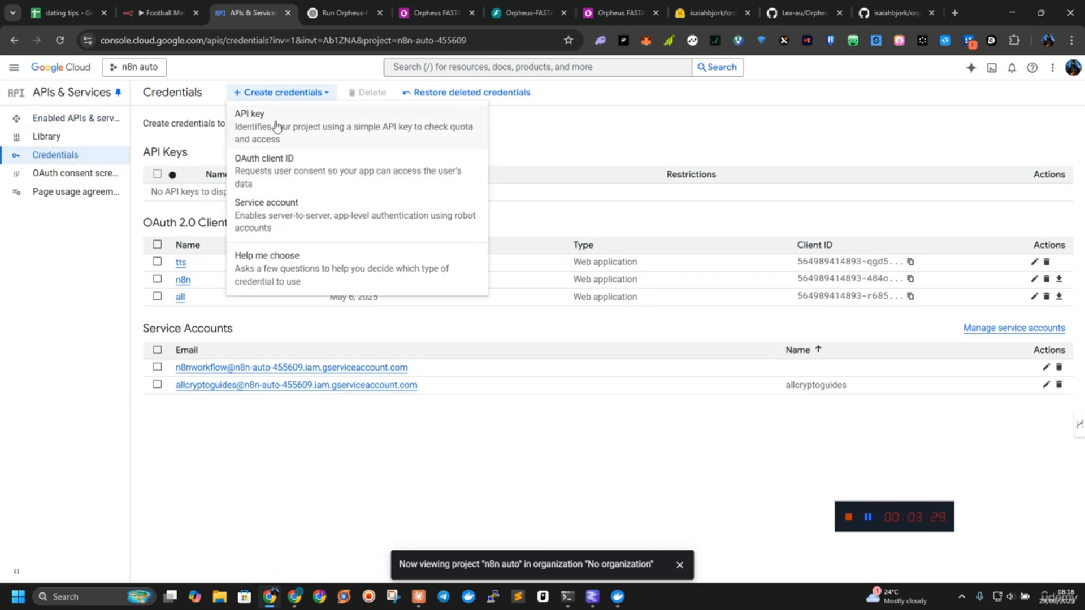
left_click(286, 171)
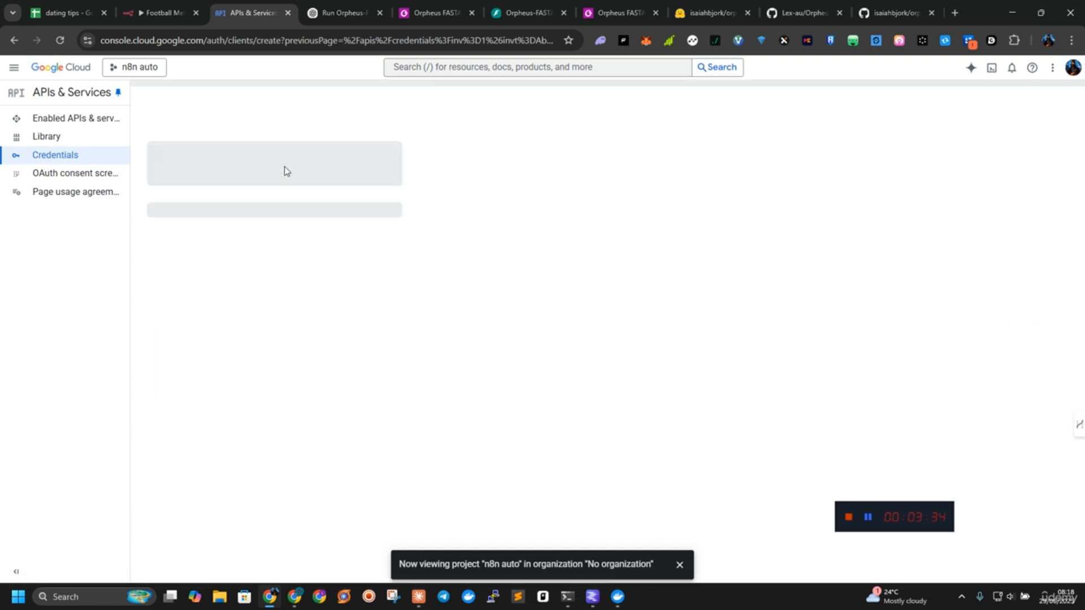
left_click(274, 203)
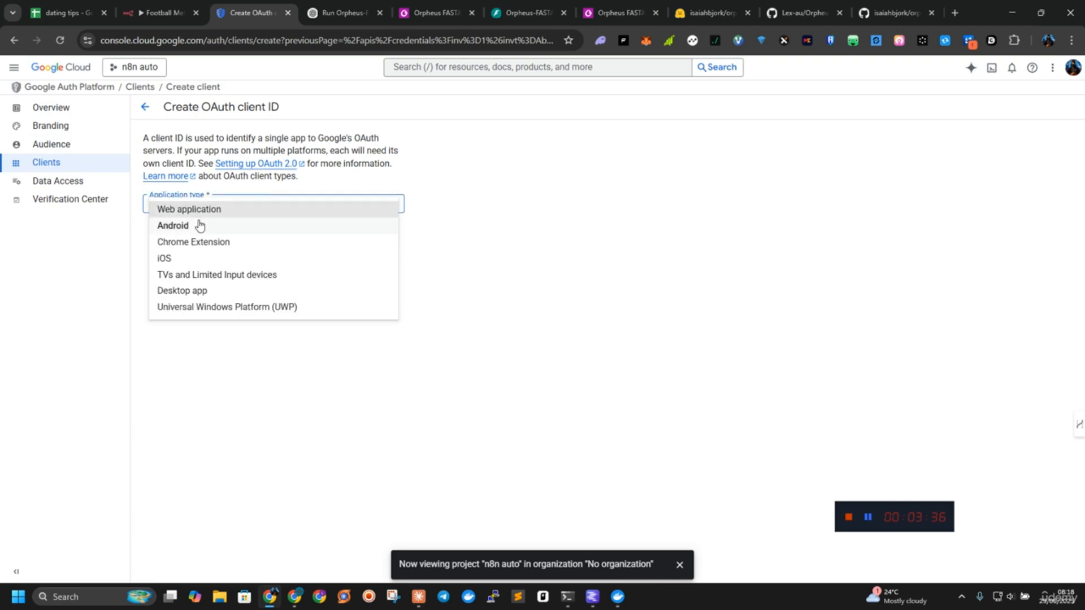
left_click(205, 211)
triple_click(204, 232)
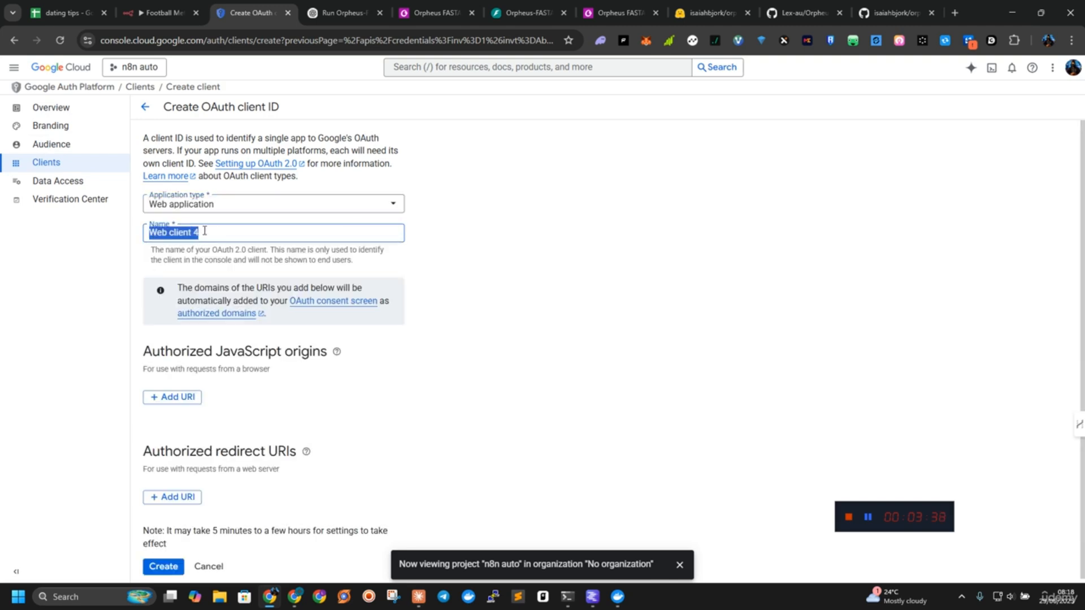
type("n8n new")
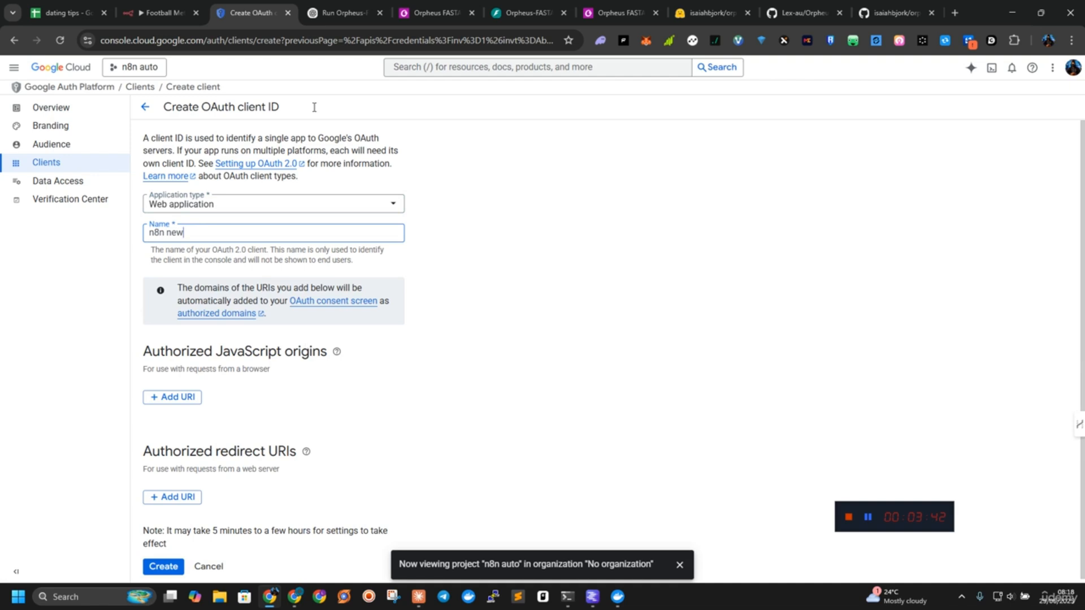
Copy the OAuth redirect URL from n8n's Google Drive credential, add it as an authorized redirect URI and create the client.
left_click(162, 12)
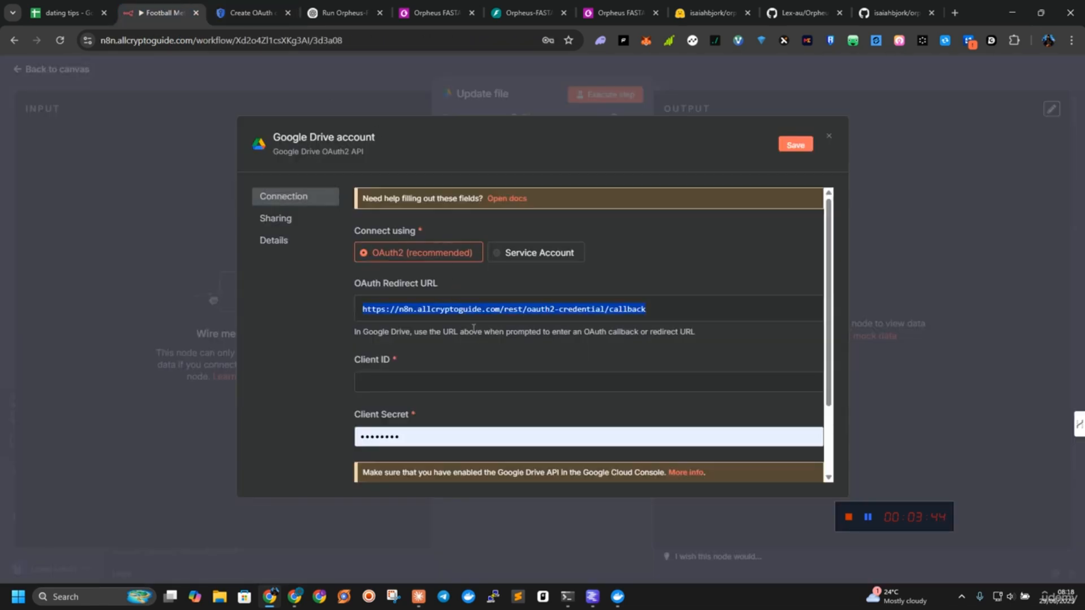
left_click(765, 310)
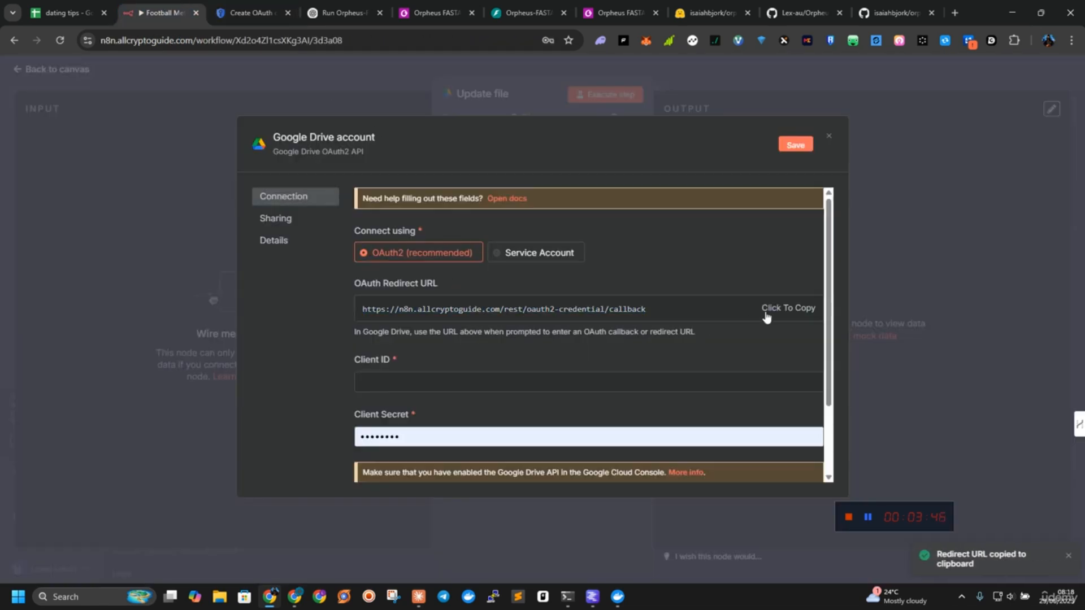
left_click(251, 12)
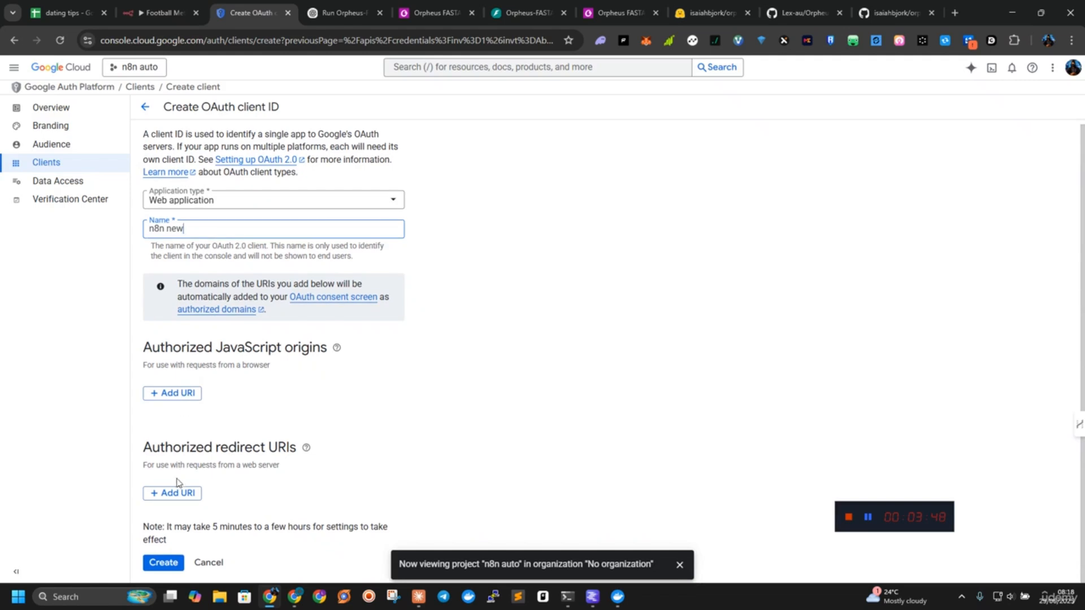
left_click(174, 497)
key("ctrl+v")
scroll(485, 388, "down", 1)
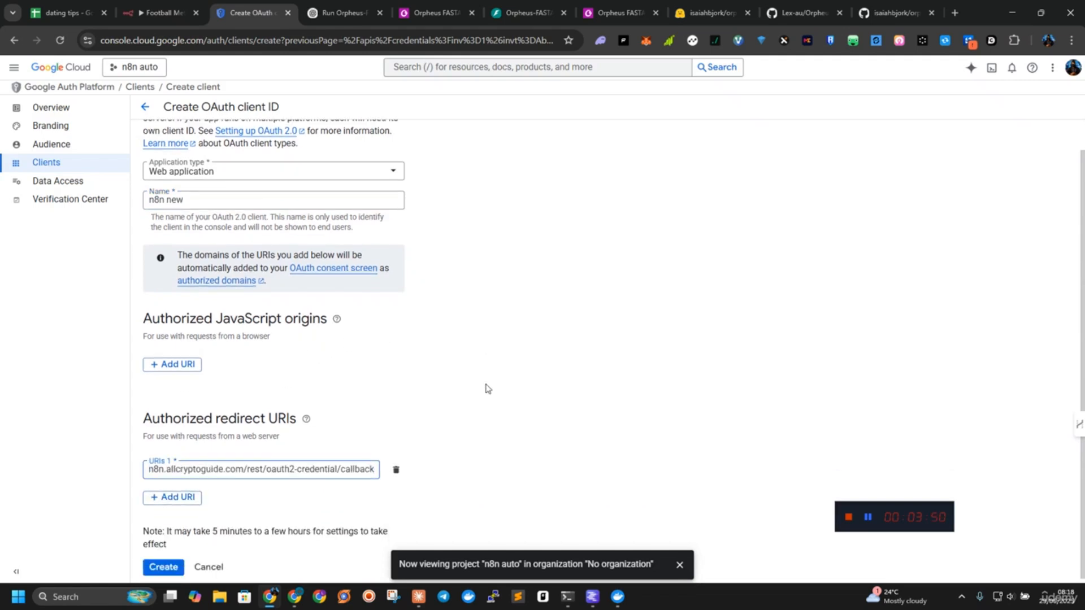
left_click(173, 565)
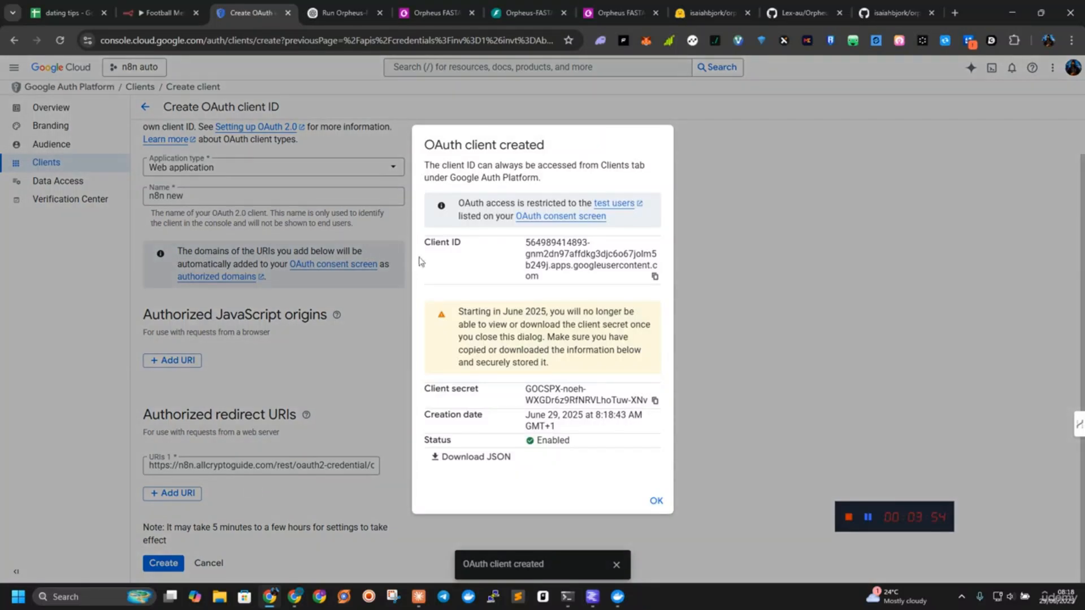
Copy the new OAuth client's ID into the Client ID field of n8n's Google Drive credential.
triple_click(558, 259)
left_click(161, 13)
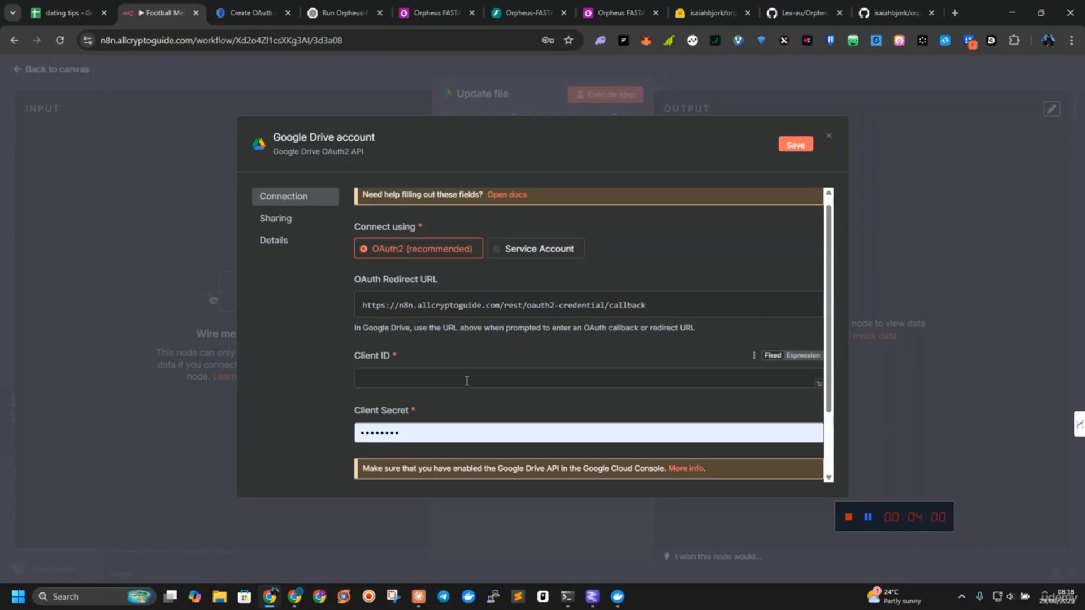
scroll(433, 286, "down", 2)
left_click(434, 288)
key("ctrl+v")
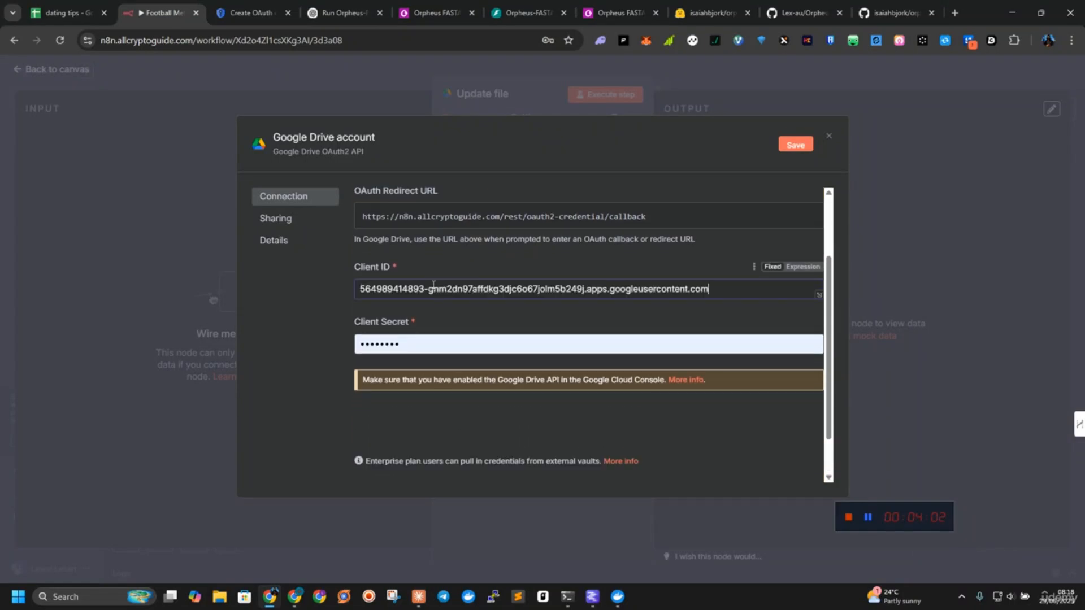
Copy the new client's secret into the Client Secret field in n8n and start the Google sign-in, closing its pop-up window.
left_click(258, 13)
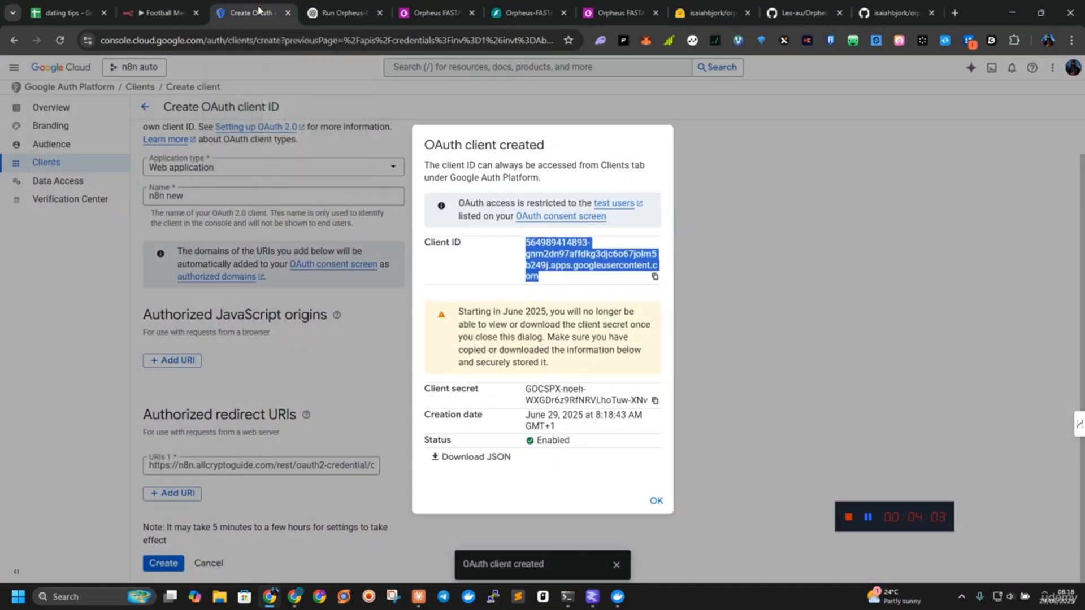
triple_click(574, 399)
key("ctrl+c")
left_click(161, 12)
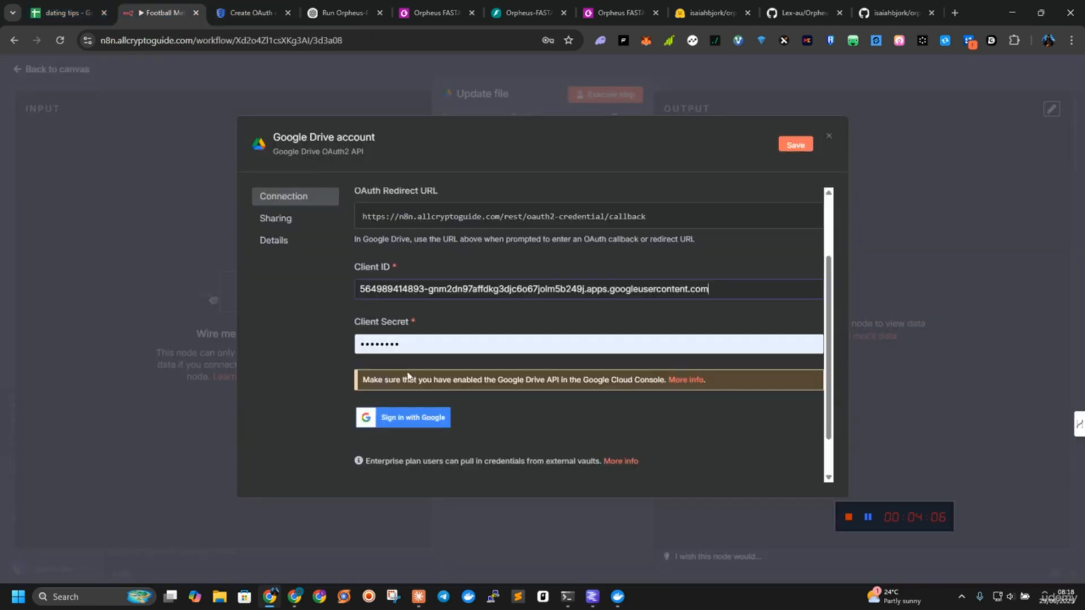
left_click(452, 342)
key("ctrl+a")
key("ctrl+v")
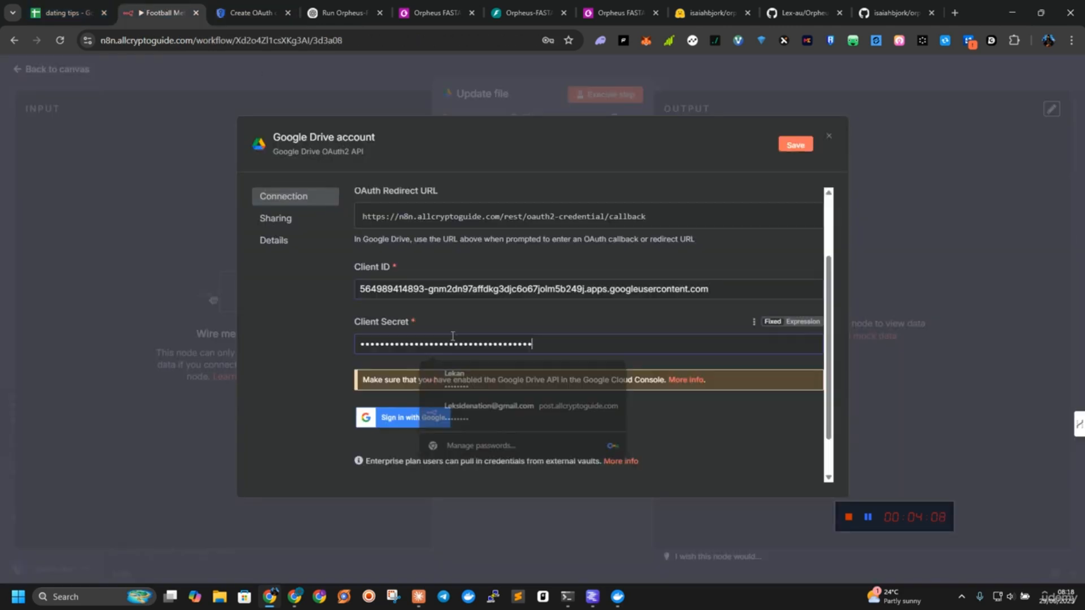
left_click(431, 419)
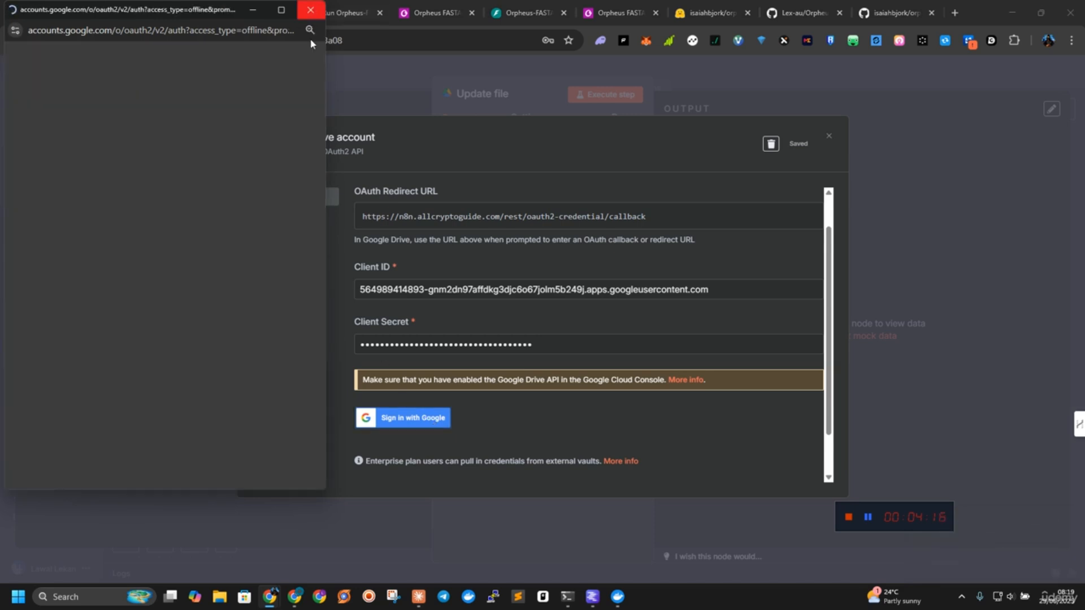
left_click(310, 10)
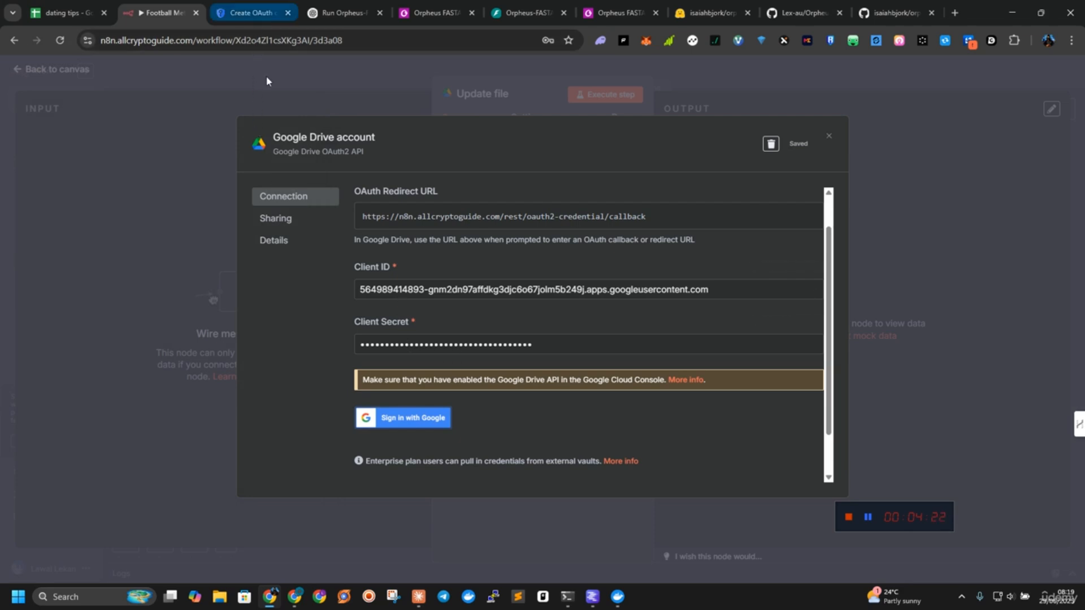
Dismiss the created-client dialog in Google Cloud and review the "n8n new" client's details, including the redirect URI help.
left_click(278, 8)
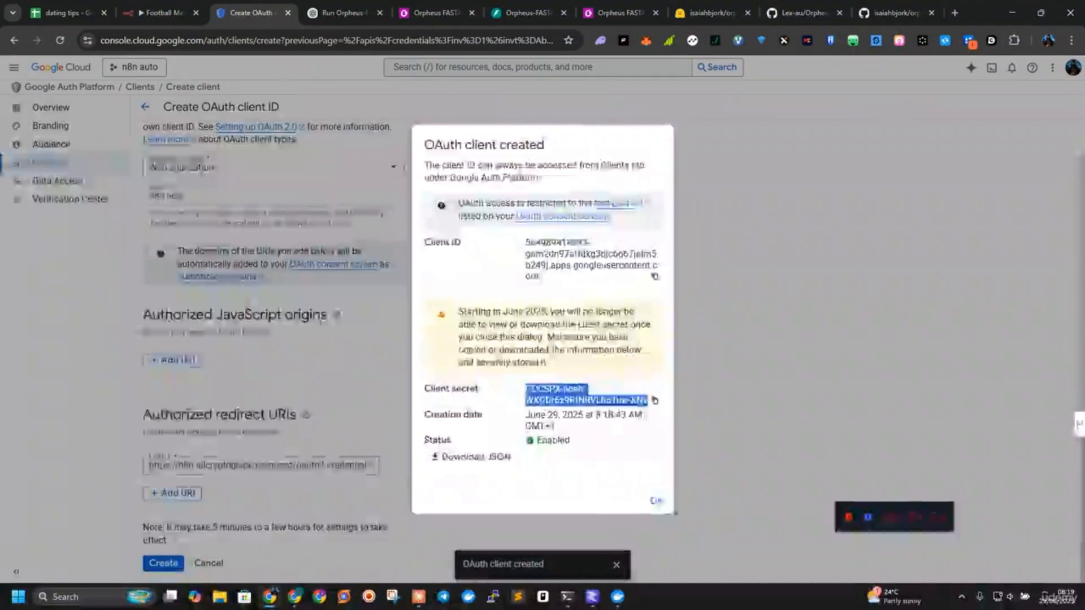
left_click(438, 534)
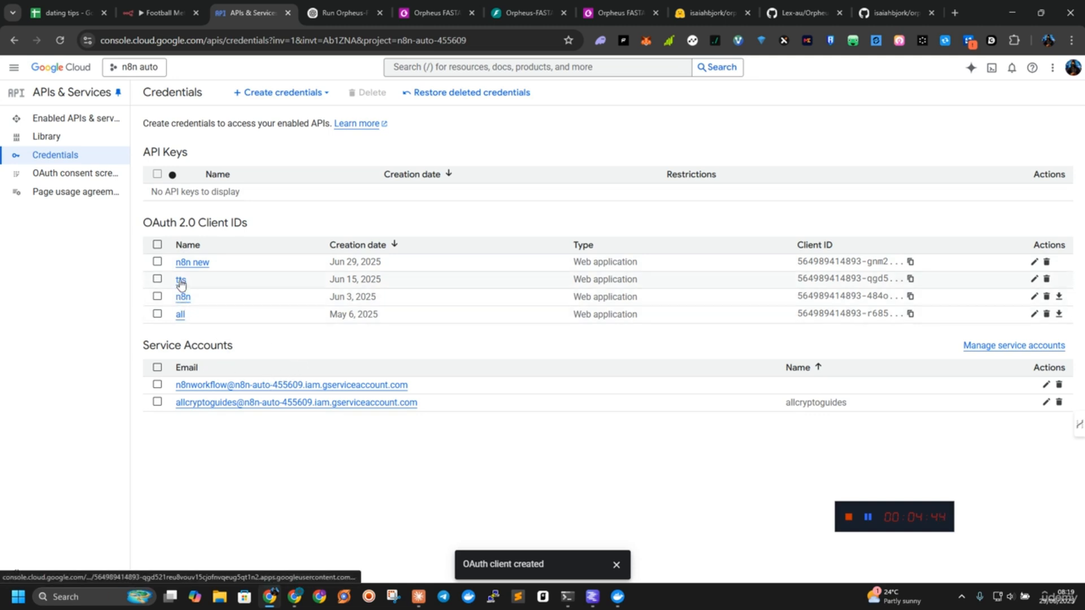
left_click(190, 263)
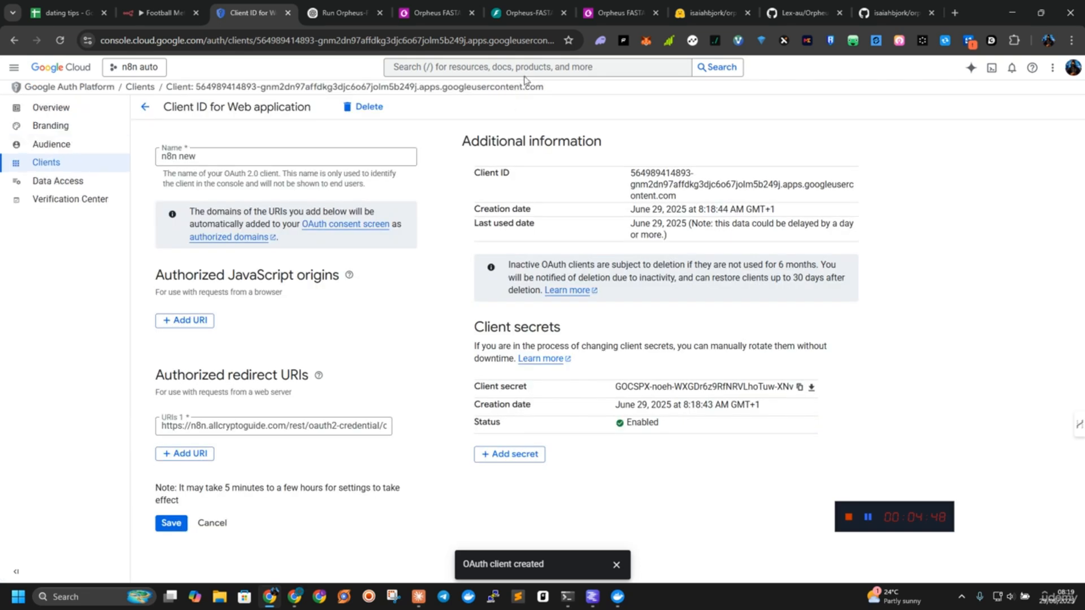
left_click(319, 375)
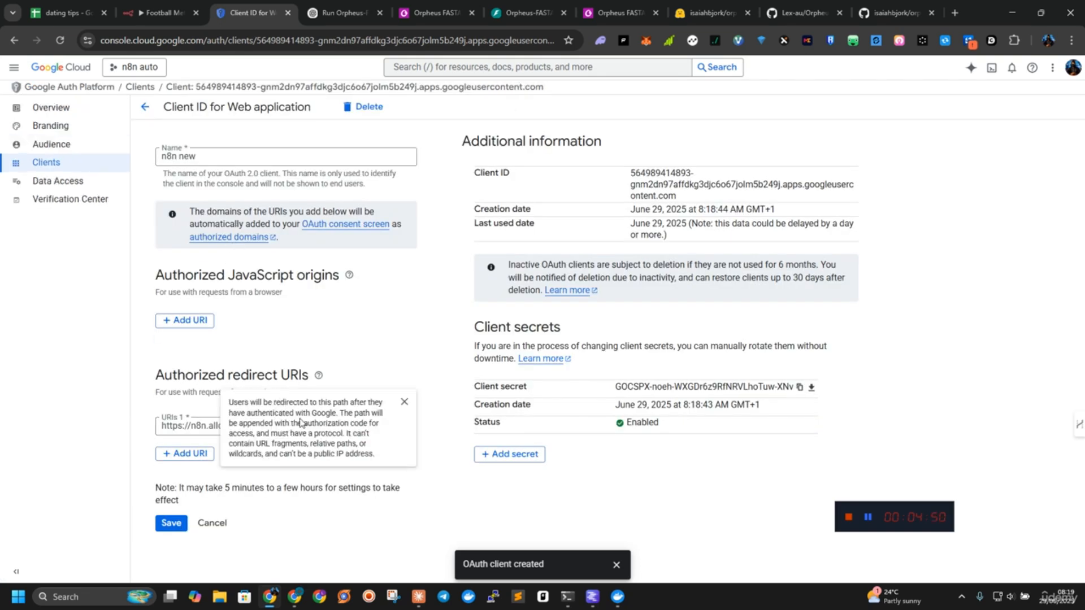
left_click(285, 339)
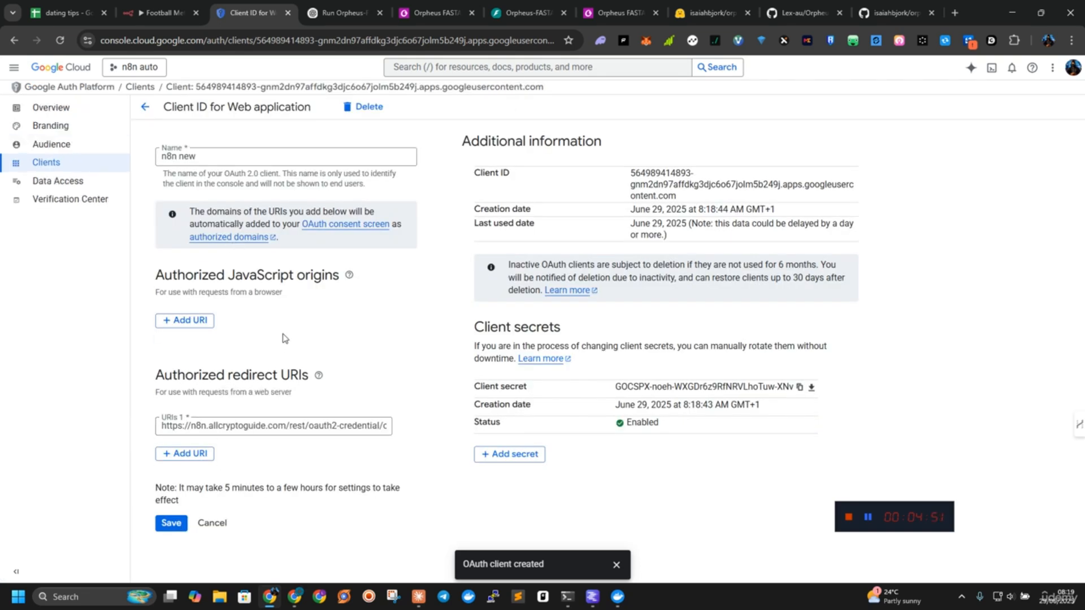
Open the Audience settings of the Google Auth Platform and look at the test users list.
left_click(57, 146)
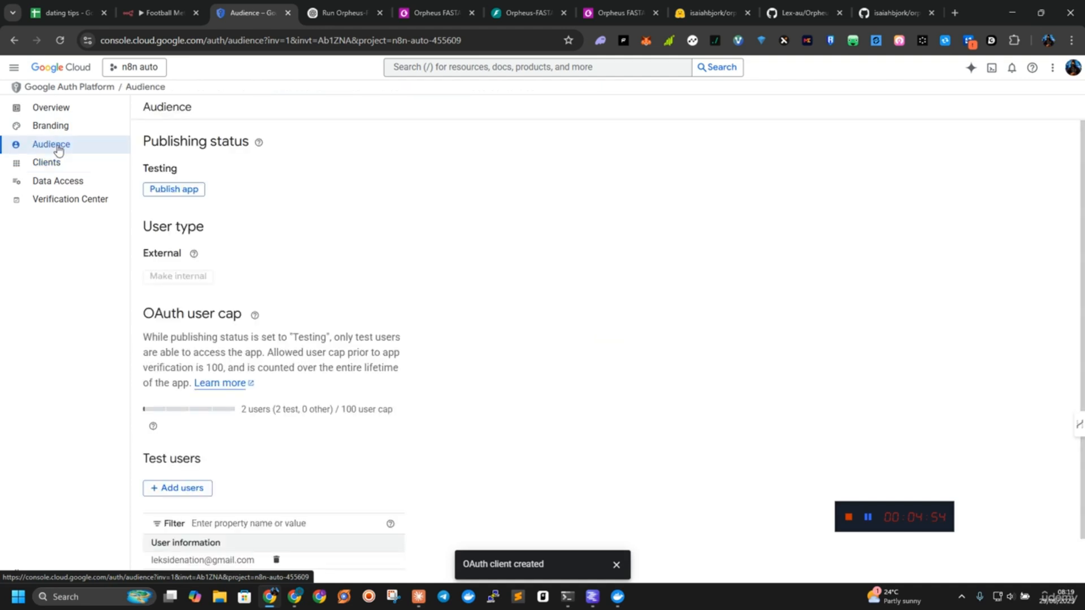
scroll(324, 257, "down", 1)
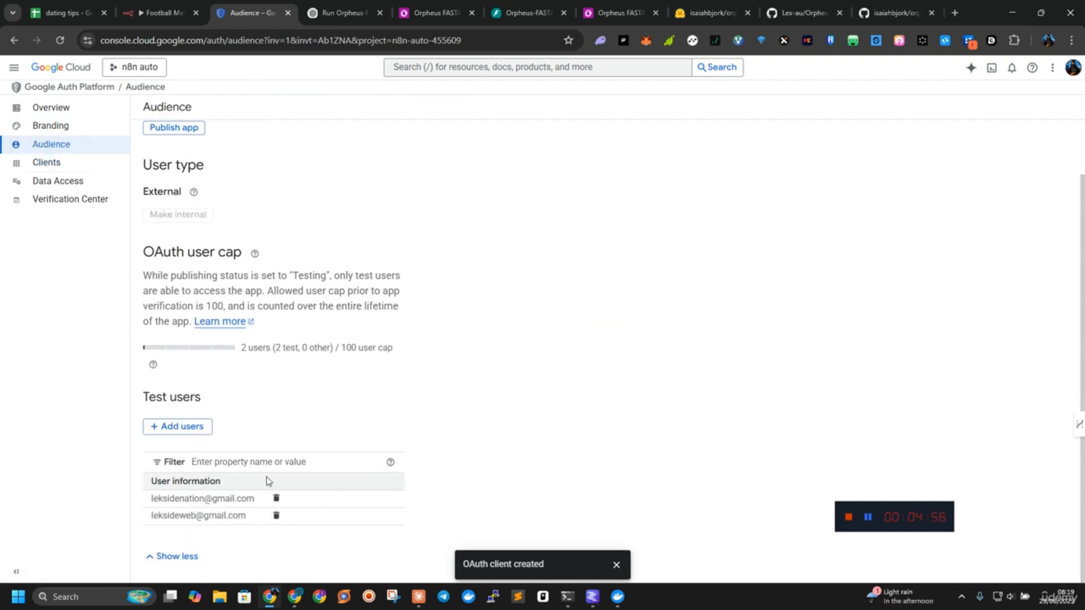